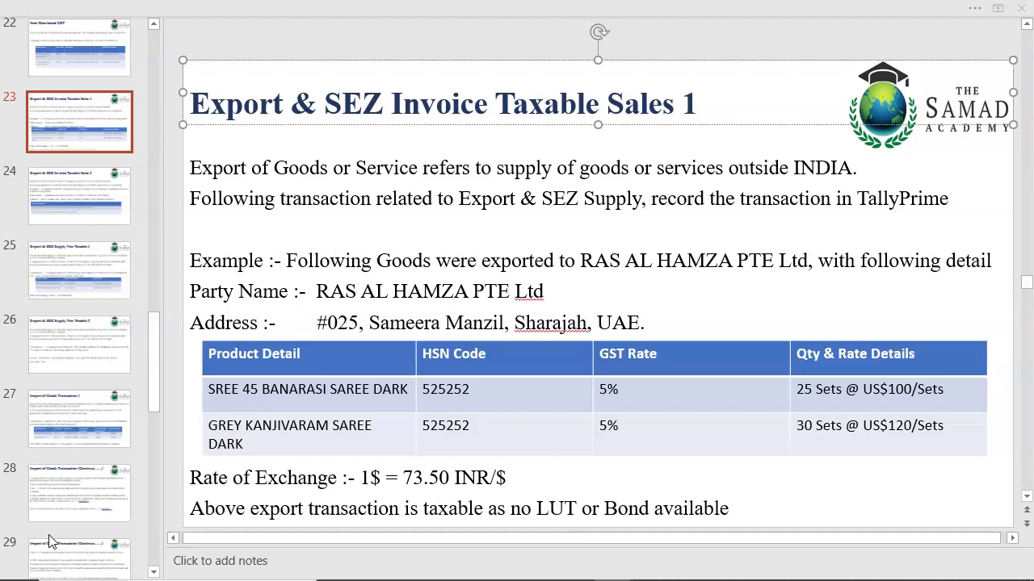
Switch to the Excel workbook and enter ITEM 10000 and GST 1800 in cells I3:J4 of Sheet2
key("alt+Tab")
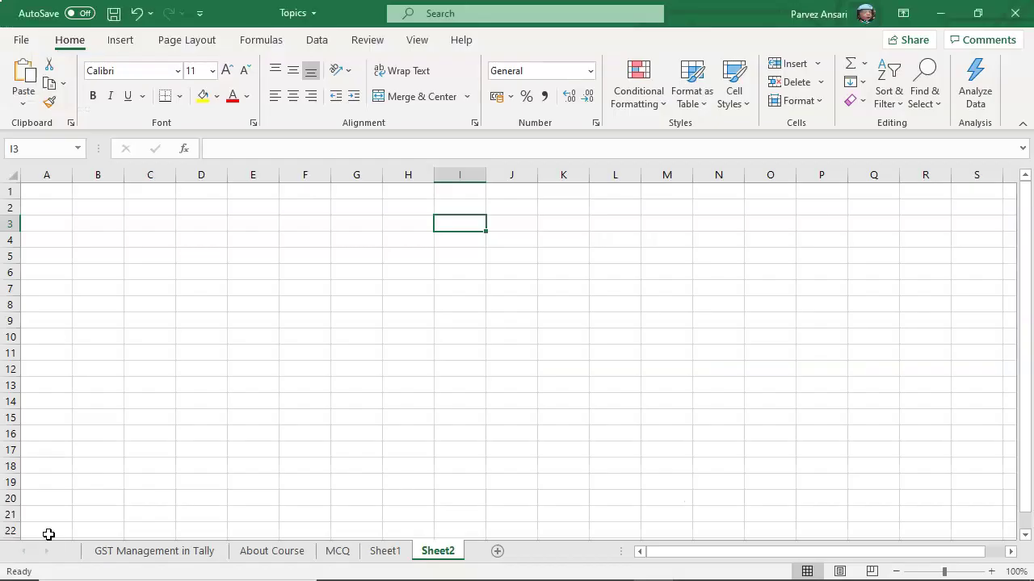
type("ITEM")
key("Tab")
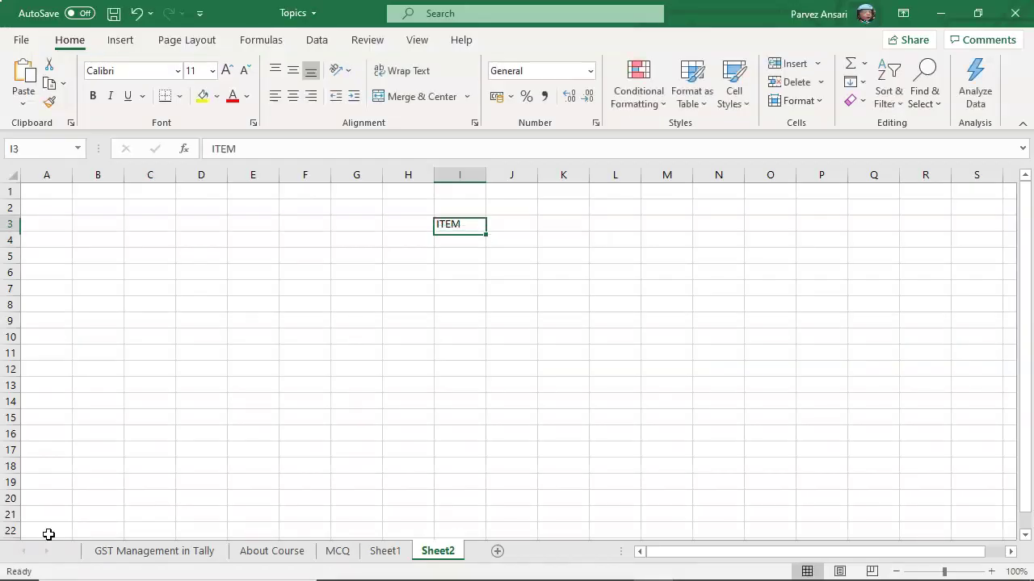
type("10000")
key("Return")
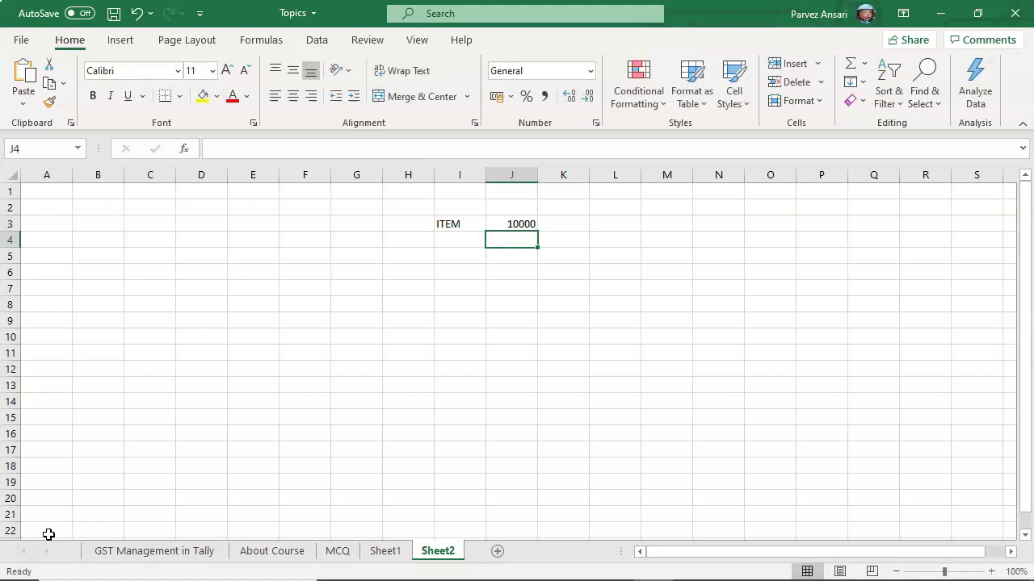
key("Left")
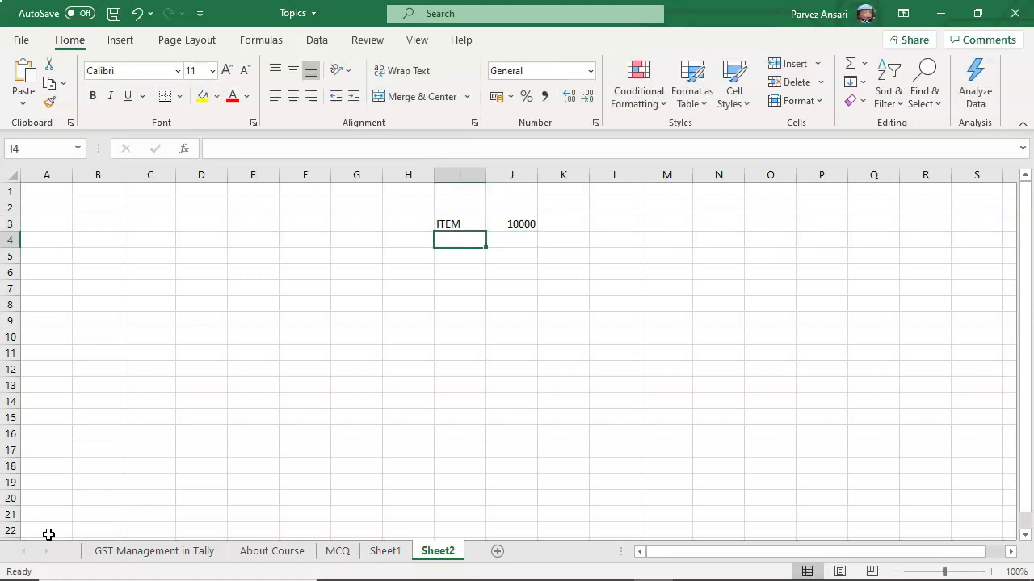
type("GST")
key("Right")
type("1800")
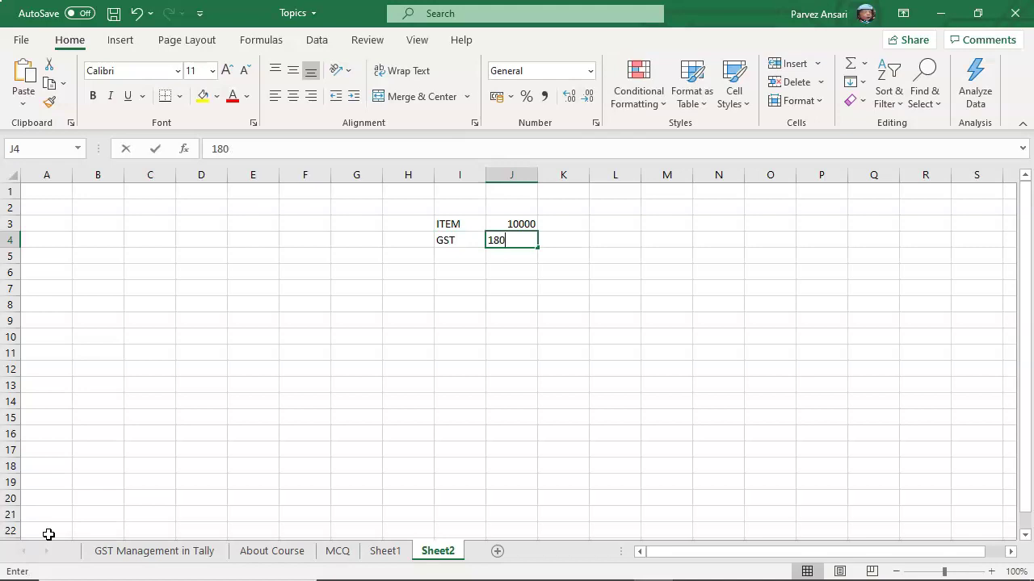
key("Return")
Total the item and GST amounts in cell J5 with the formula =J3+J4
type("=")
key("Up")
key("Up")
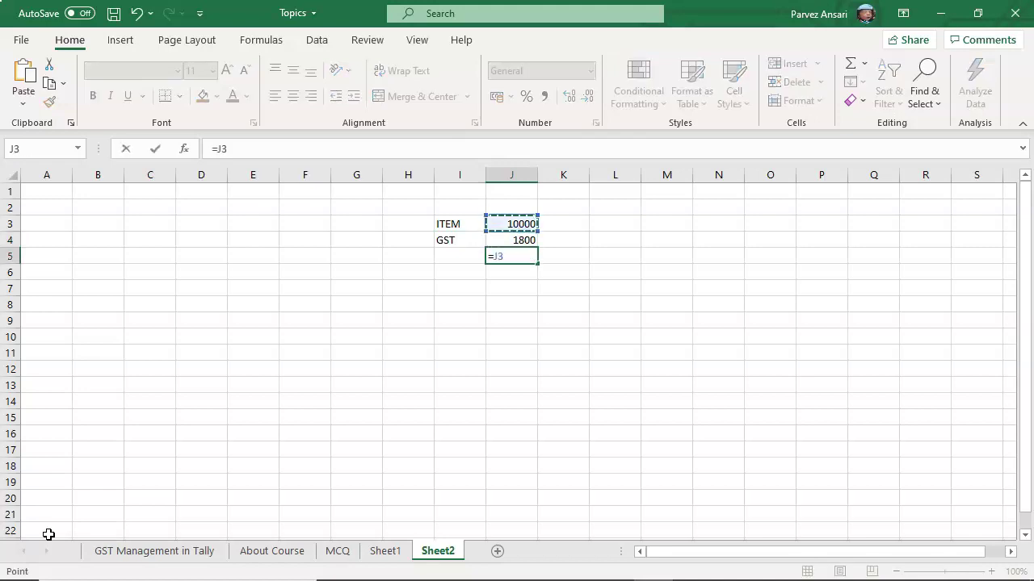
type("+")
key("Up")
key("ctrl+Return")
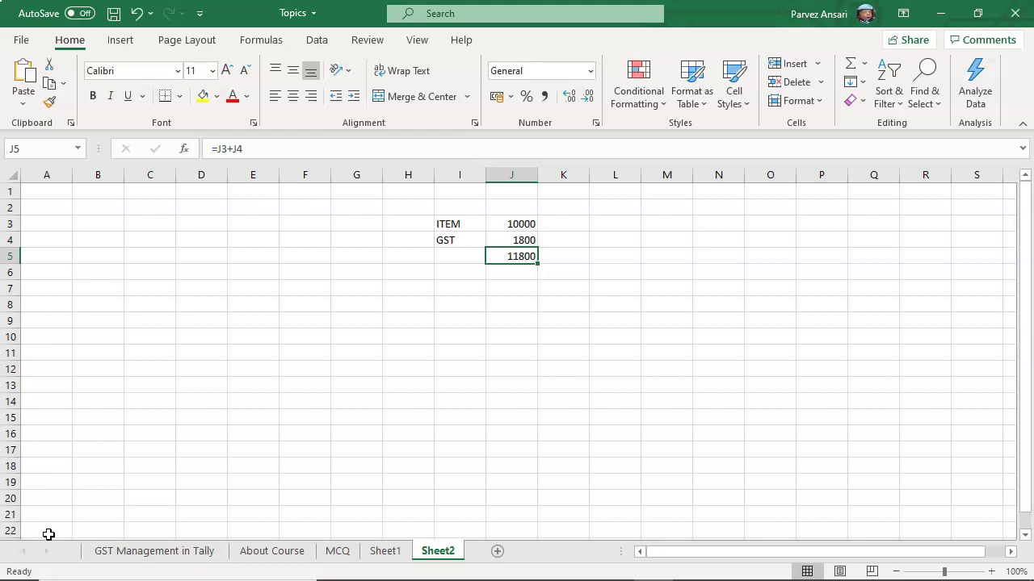
Enter the headings EXPORT in cell I7 and SEZ SALES in cell K7
key("Down")
key("Down")
key("Left")
type("E")
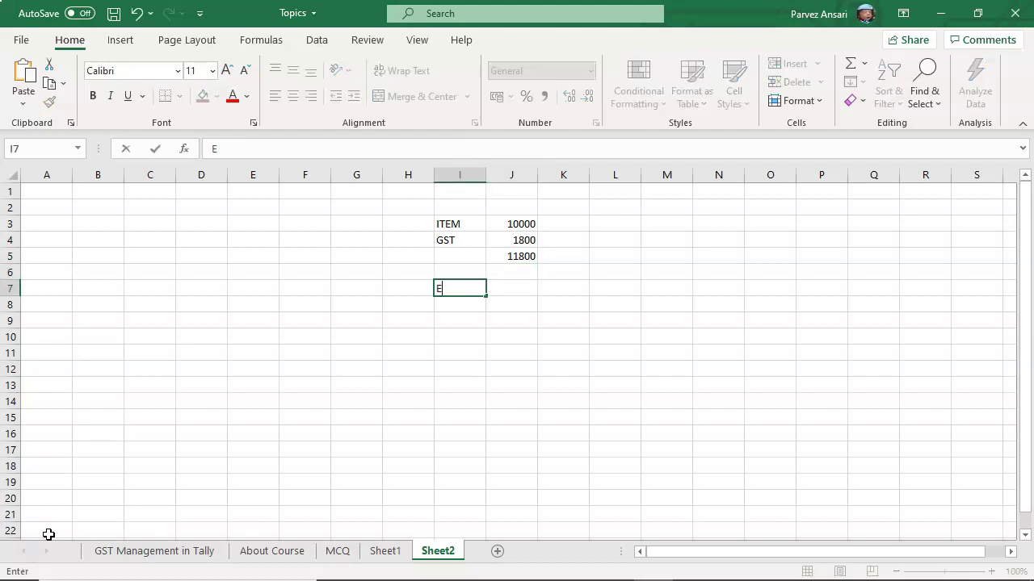
type("XPORT")
key("Right")
key("Right")
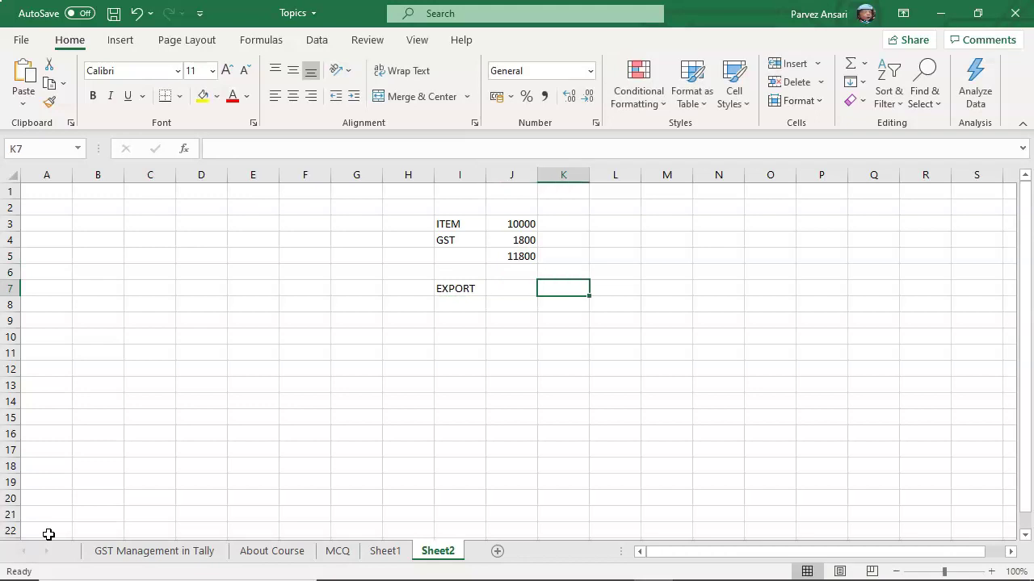
type("SEZ SALES")
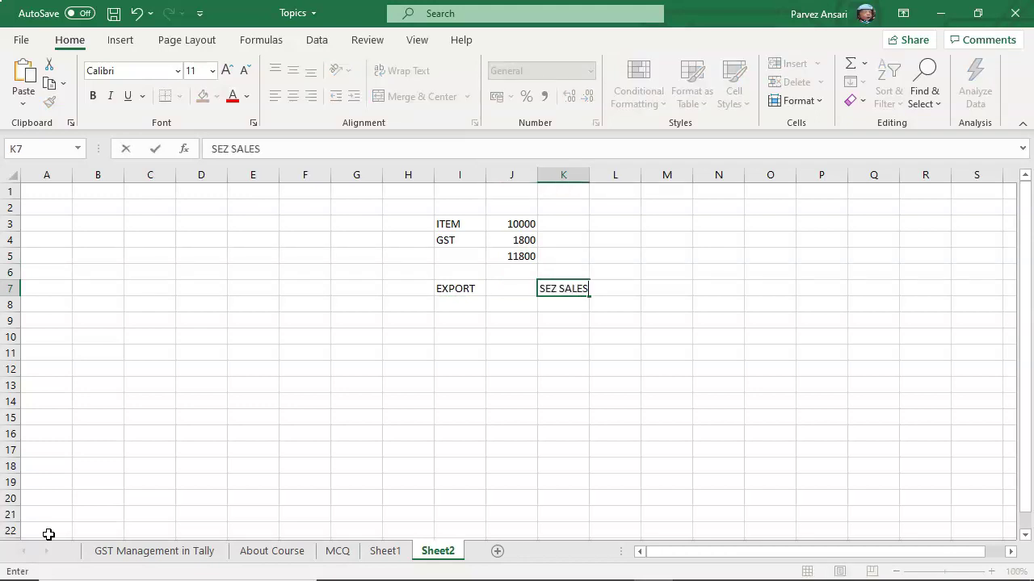
key("Return")
key("Left")
key("Left")
key("Left")
key("Up")
key("Up")
key("Up")
key("Up")
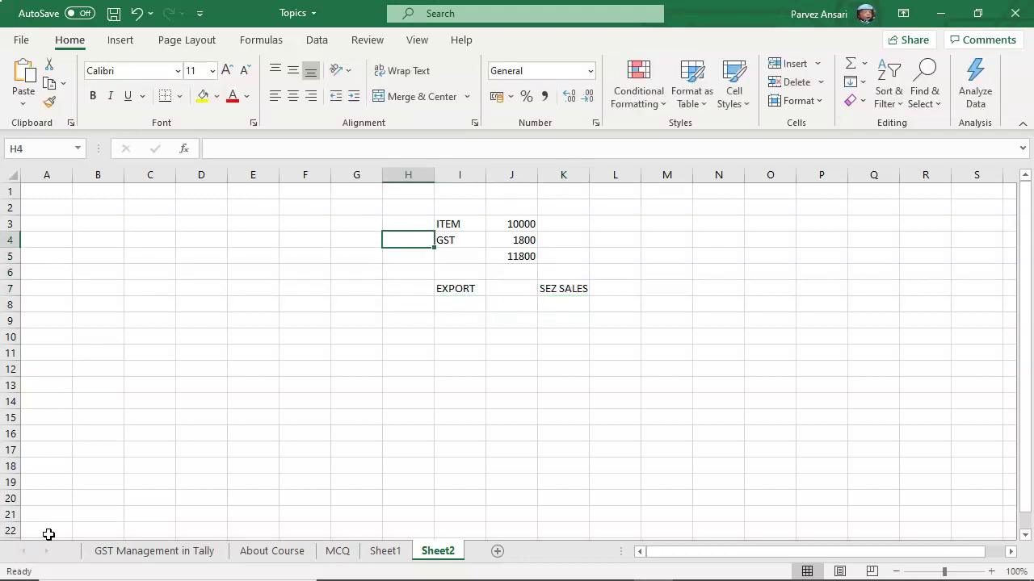
Enter the sample export customer ABC USA in cell I8 under the EXPORT heading
key("Down")
key("Right")
key("Down")
key("Down")
key("Down")
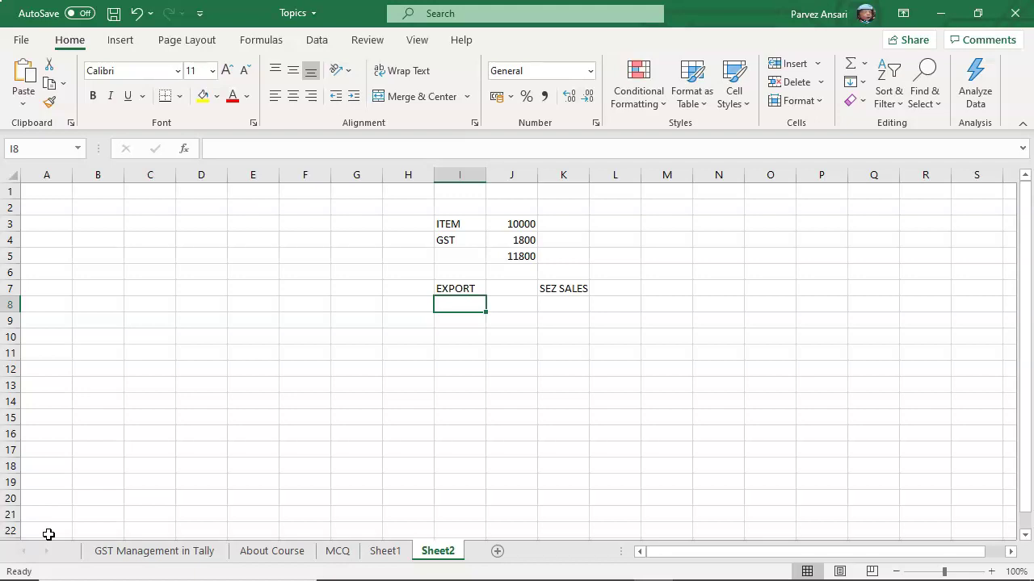
key("Left")
key("Right")
type("ABC USA")
key("Return")
Make the GST amount in cell J4 bold
key("Up")
key("Up")
key("Up")
key("Up")
key("Up")
key("Right")
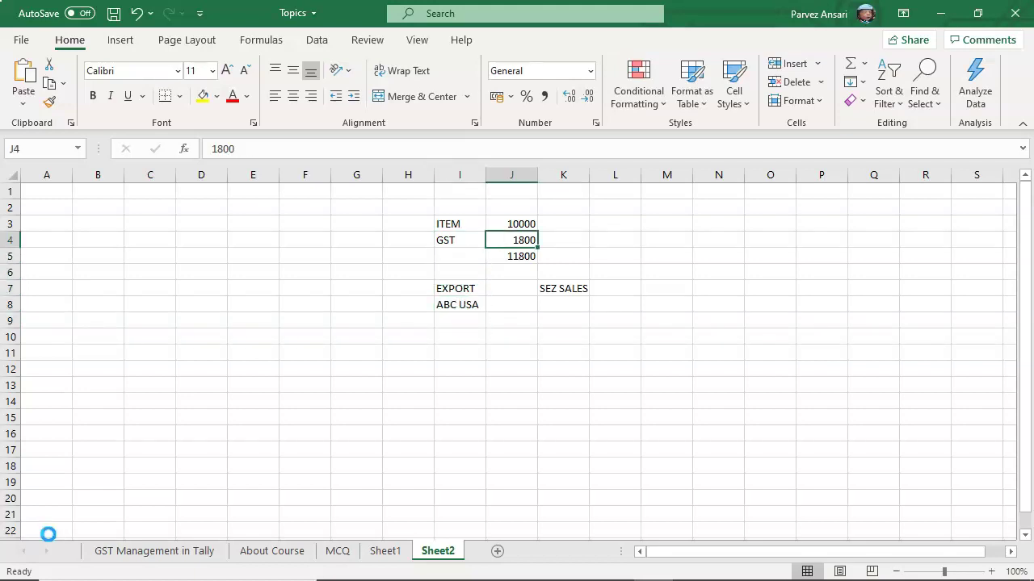
key("ctrl+b")
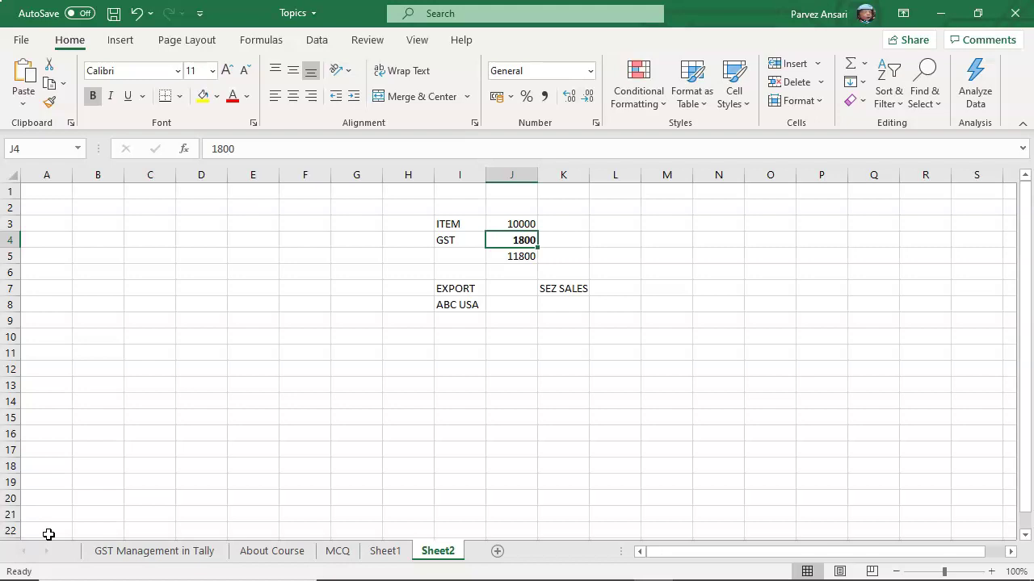
key("Down")
key("Down")
key("Down")
key("Down")
key("Down")
key("Down")
key("Left")
key("Up")
key("Up")
key("Up")
key("Up")
key("Up")
key("Right")
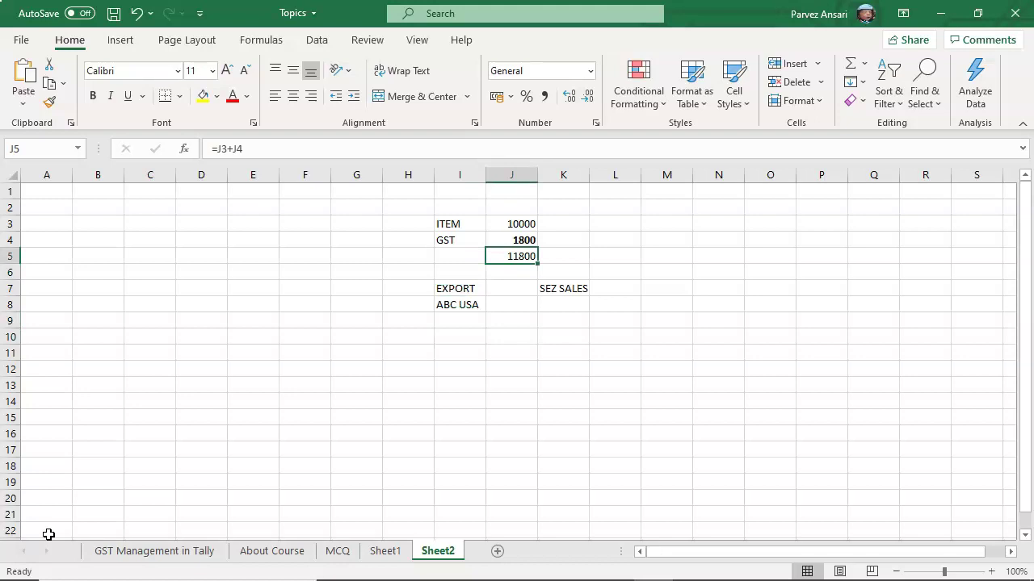
key("Up")
key("Up")
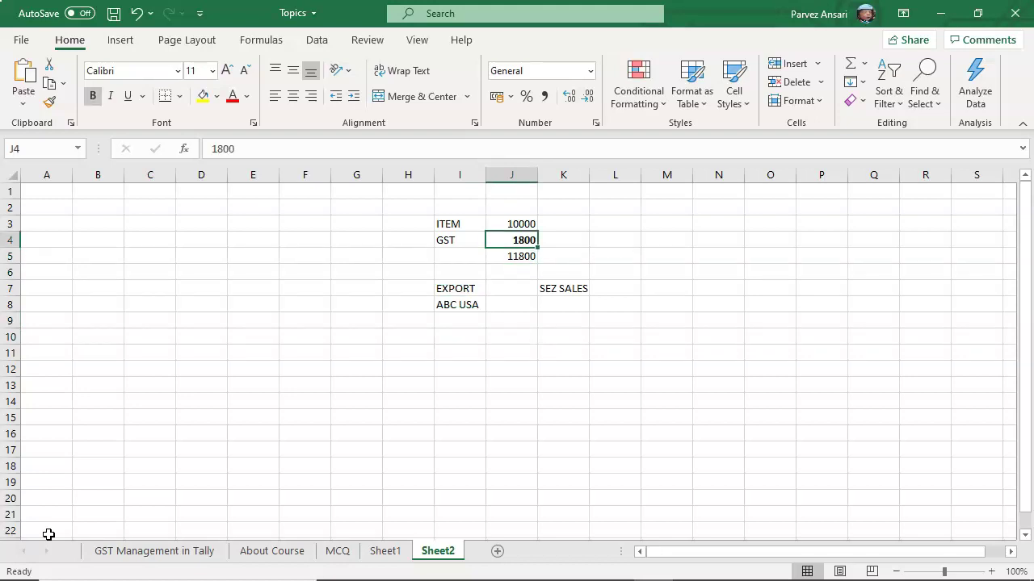
key("Down")
key("Down")
key("Up")
key("Down")
key("Down")
key("Down")
key("Down")
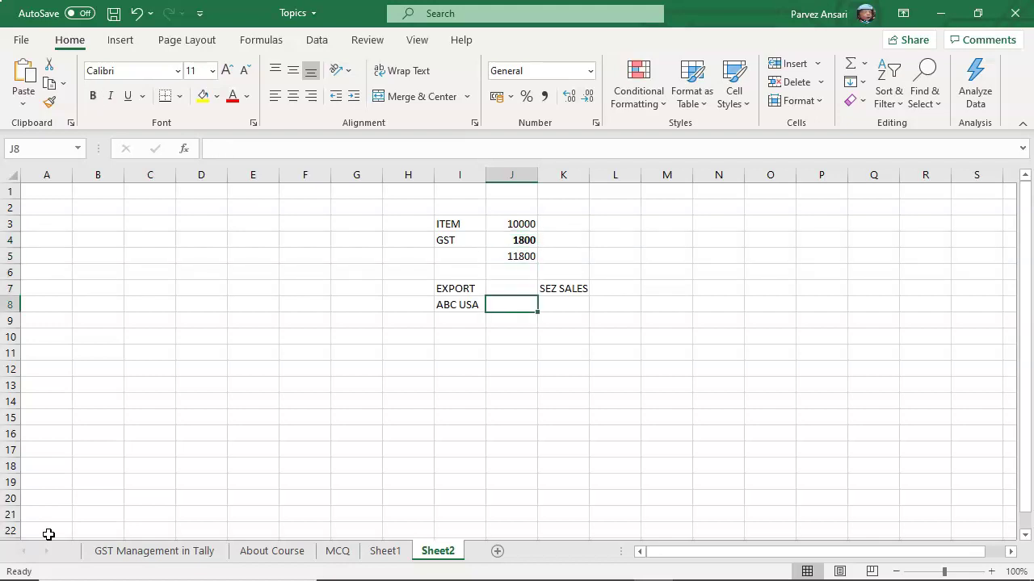
key("Right")
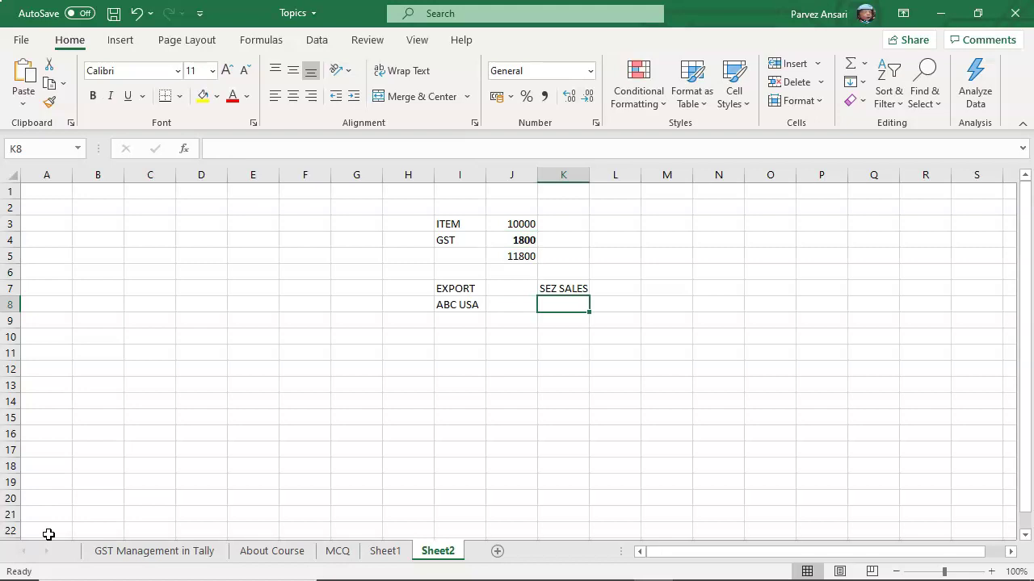
key("Up")
key("Up")
key("Up")
key("Up")
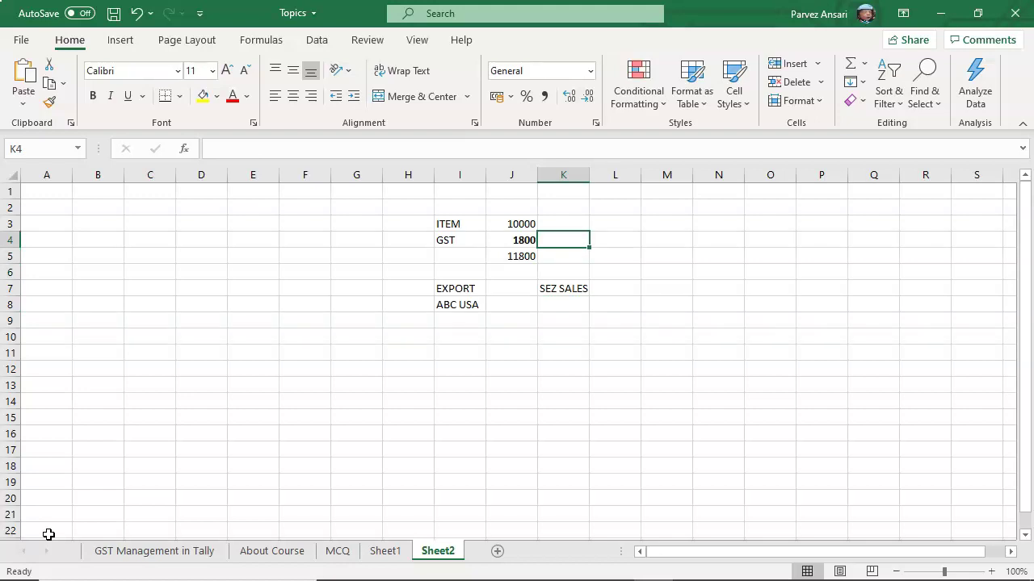
key("Left")
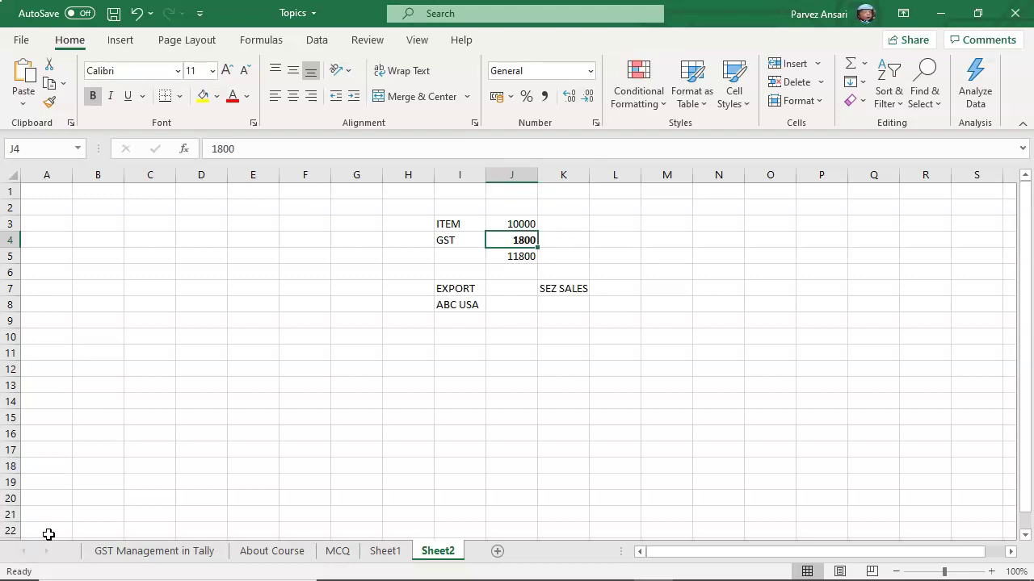
Enter the sample customer ABC SEZ in cell K8 under the SEZ SALES heading
key("Down")
key("Down")
key("Down")
key("Down")
key("Right")
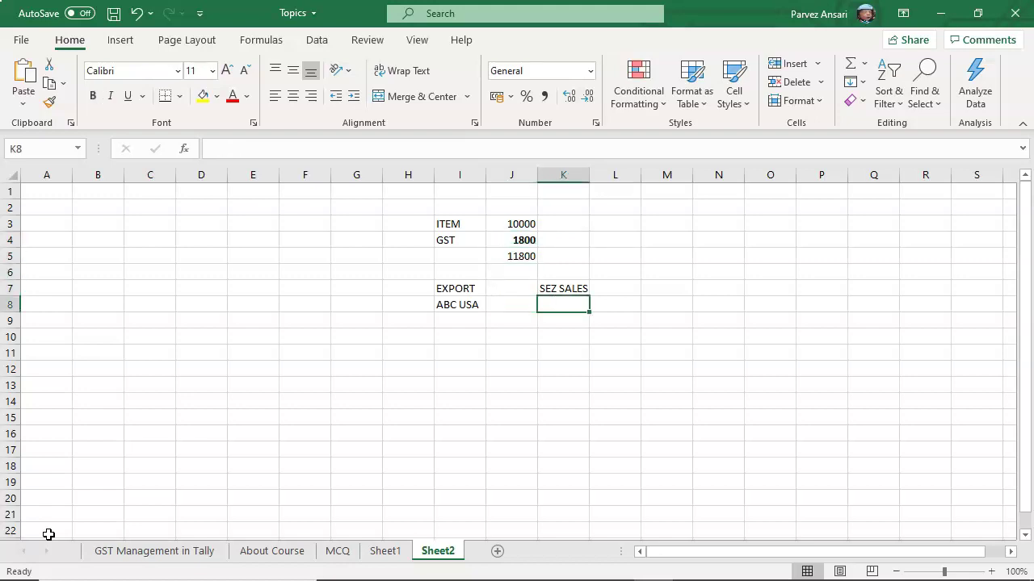
type("ABC ")
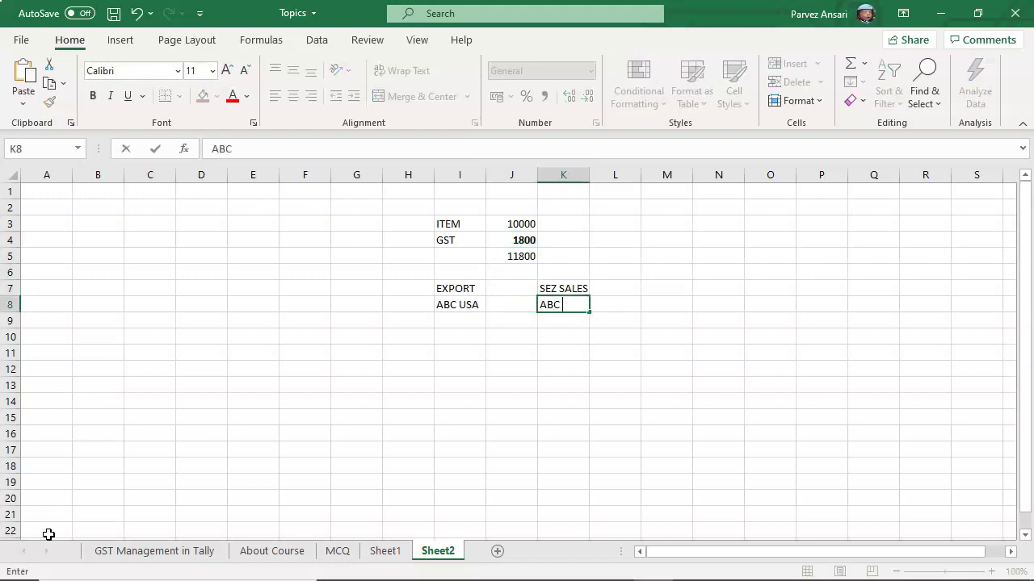
type("SEZ")
key("Return")
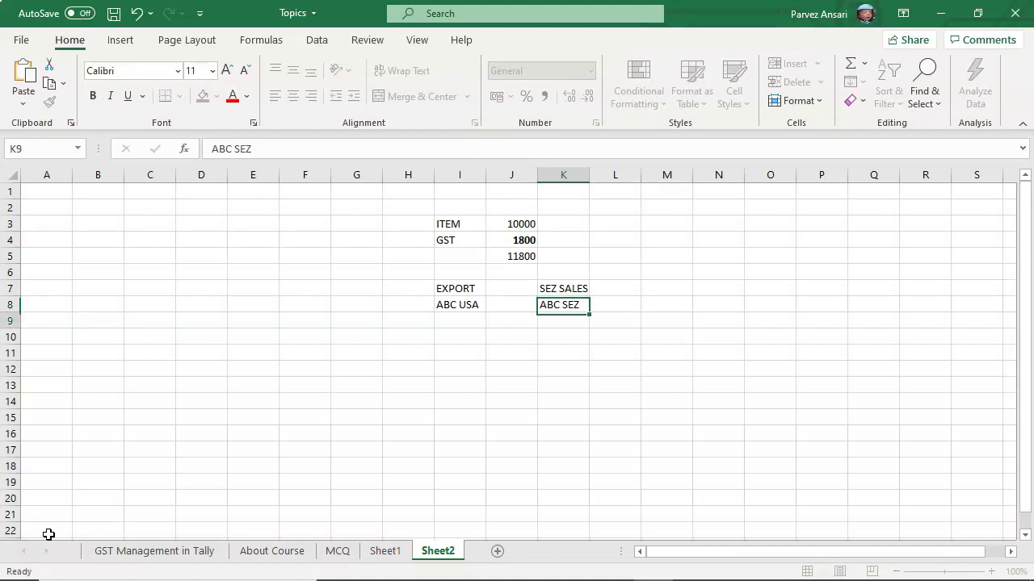
Enter the amount 10000 in cell J9 below the export and SEZ customers
key("Left")
type("10000")
key("Return")
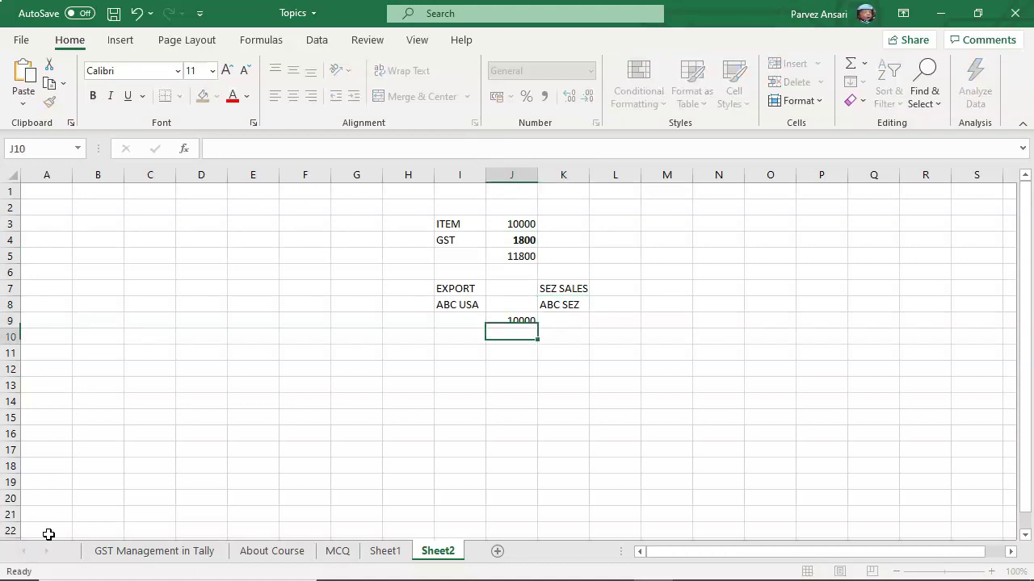
key("Return")
key("Up")
key("Up")
key("Up")
key("Up")
key("Up")
key("Up")
key("Up")
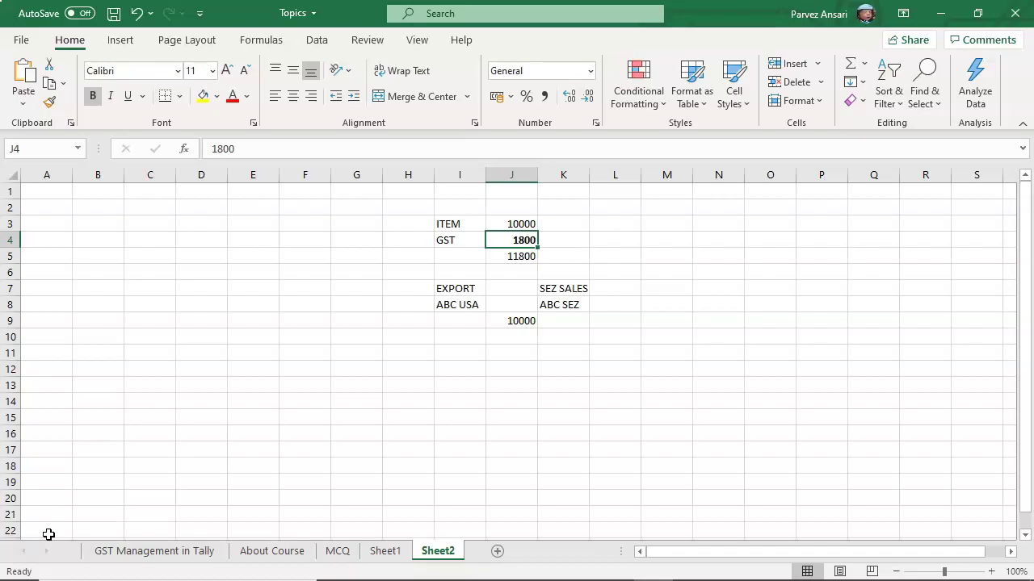
Consult the export example slide, switch to TallyPrime and keep EXPORT/001 as the sales voucher number, advancing to the party account
key("alt+Tab")
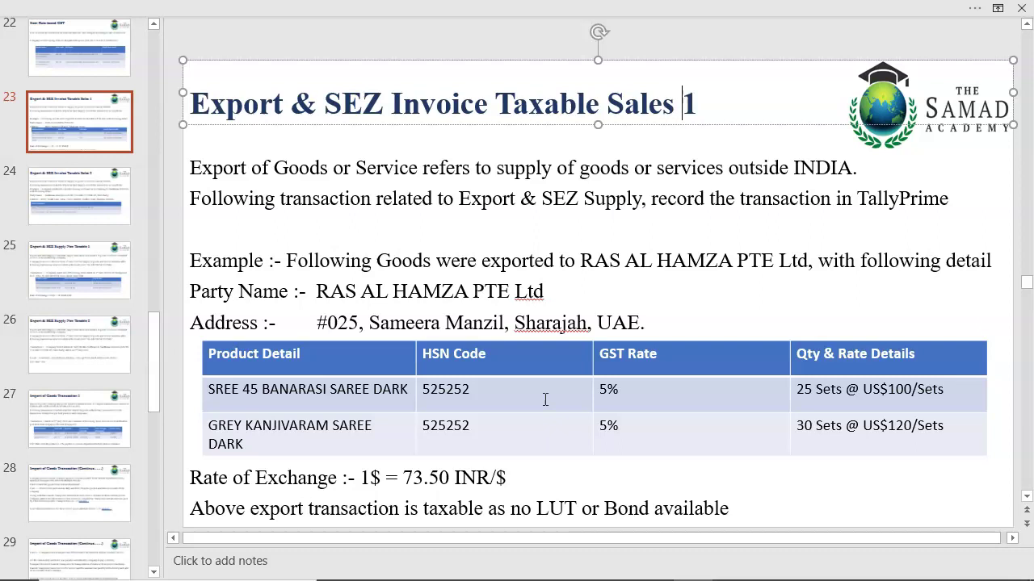
key("alt+Tab")
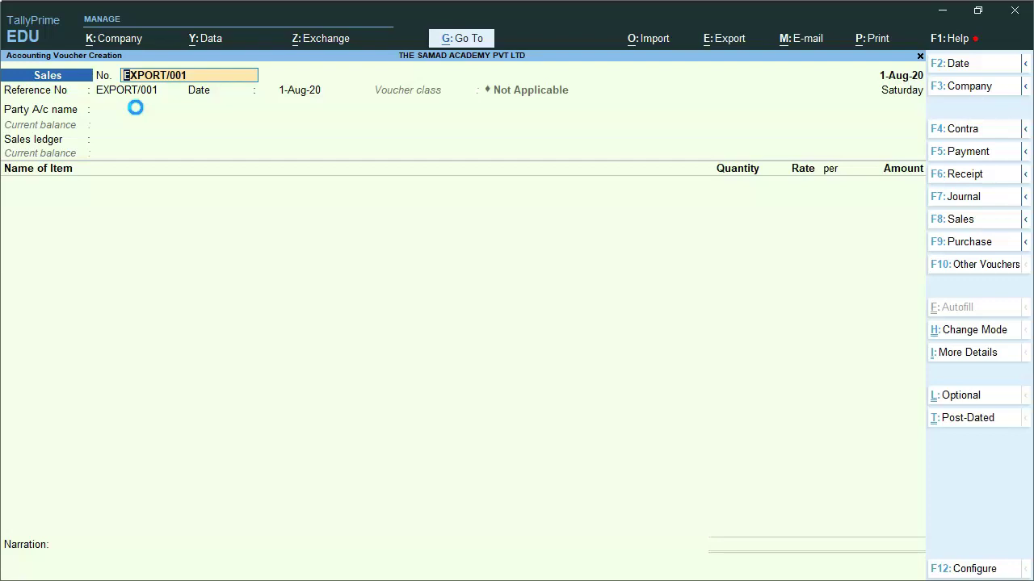
key("Return")
key("Return")
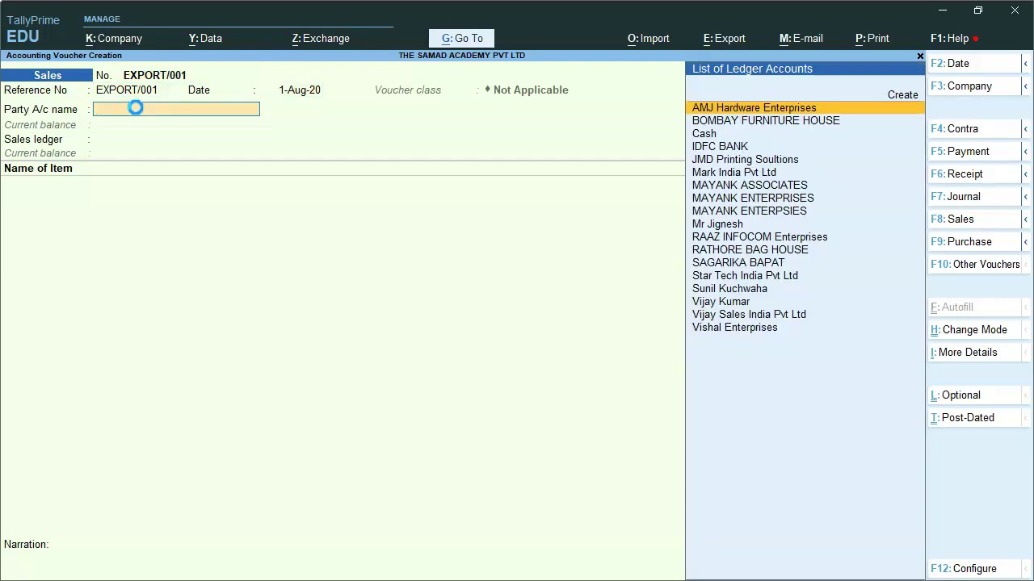
Start a new party ledger from the sales voucher and name it RAS AL HAMZA PTE PTD
key("alt+c")
type("RAS AL HAMZA PTE P")
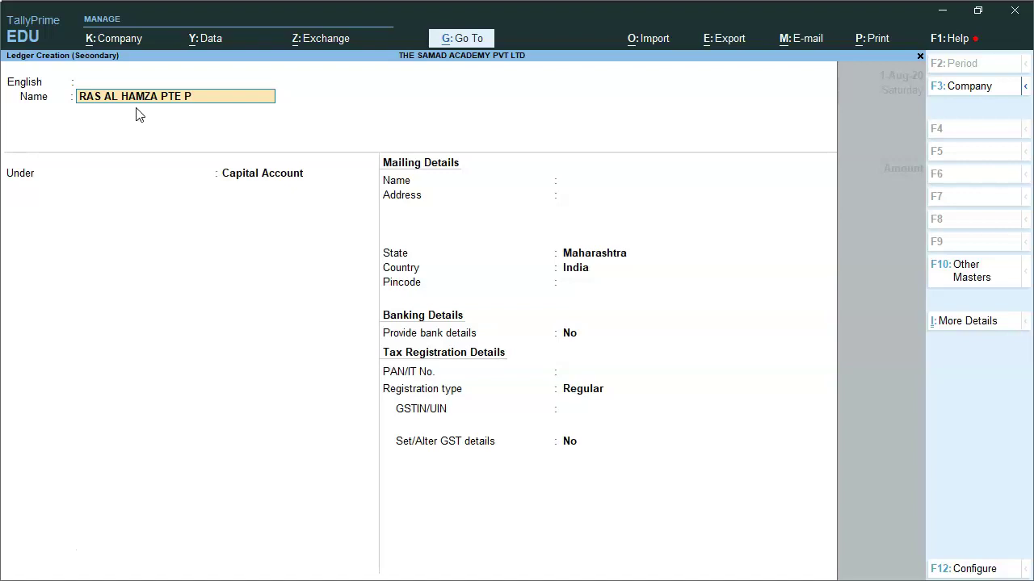
type("TD")
key("Return")
key("Return")
key("Return")
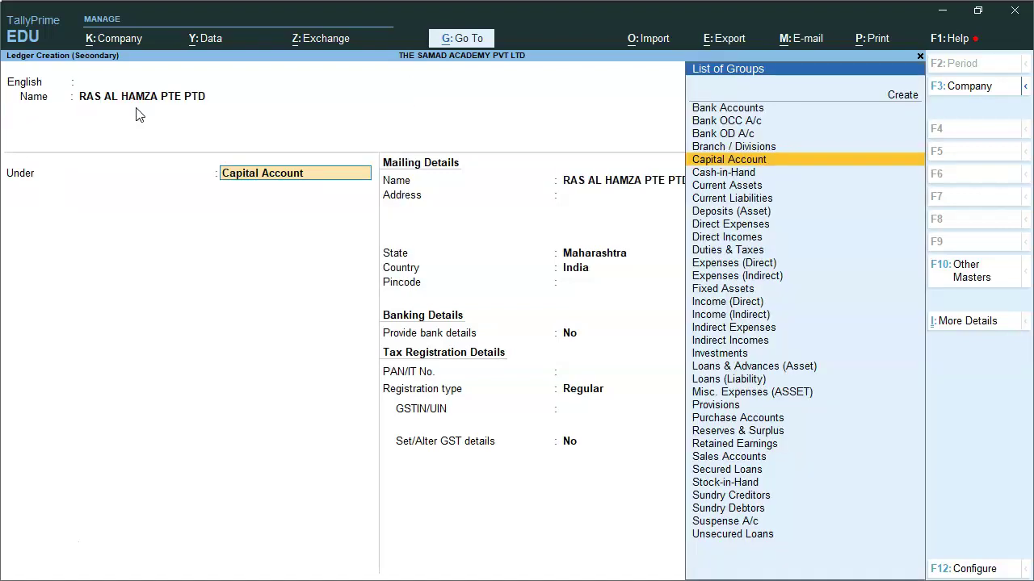
Place the ledger under Sundry Debtors, keeping bill-by-bill balances on, credit-day checking off, and the address blank
type("DEB")
key("Return")
key("Return")
key("Return")
key("Return")
key("Return")
key("Return")
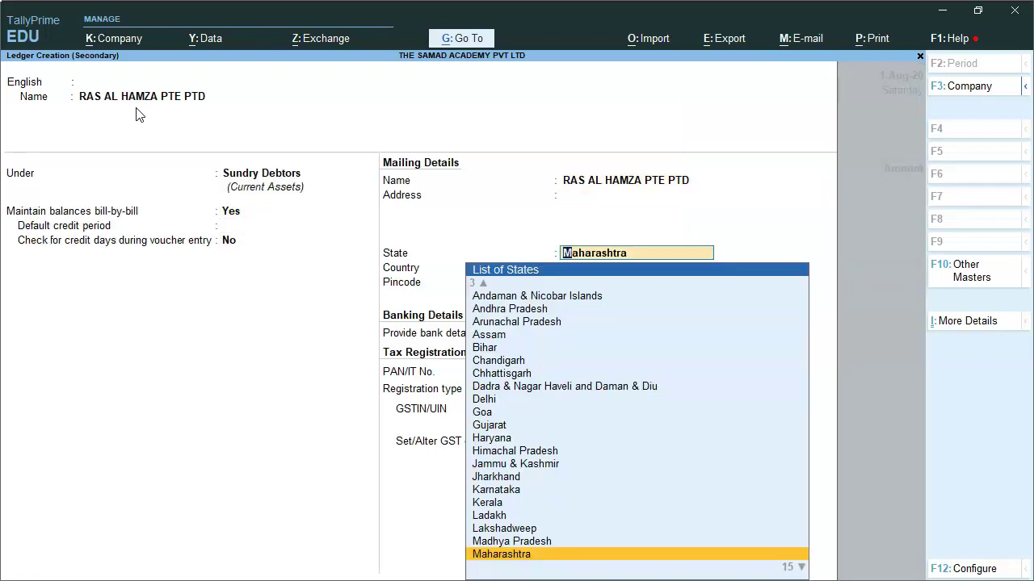
Set the party's state to Not Applicable and its country to UAE, and return to the Emirate field
type("N")
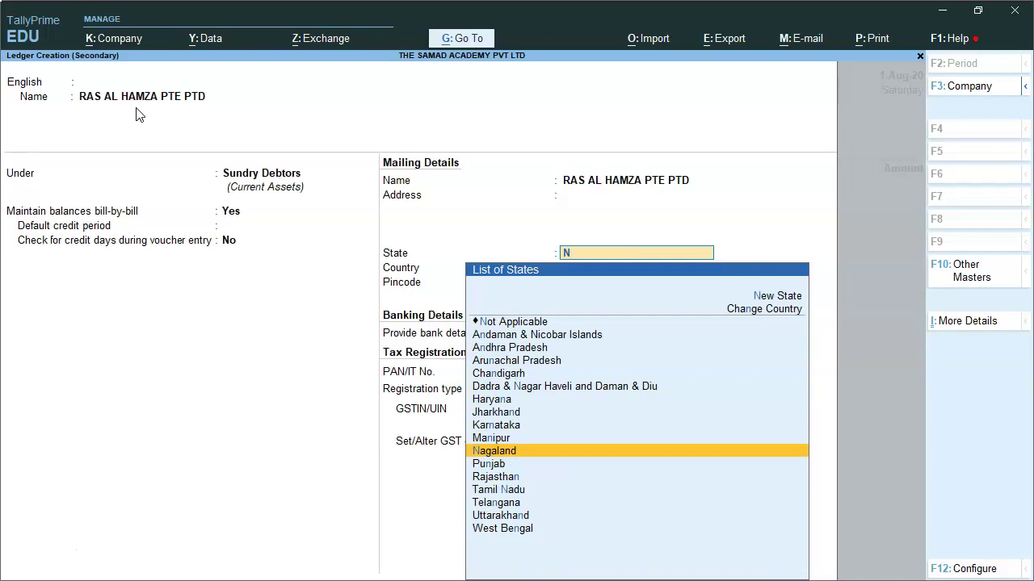
type("OT")
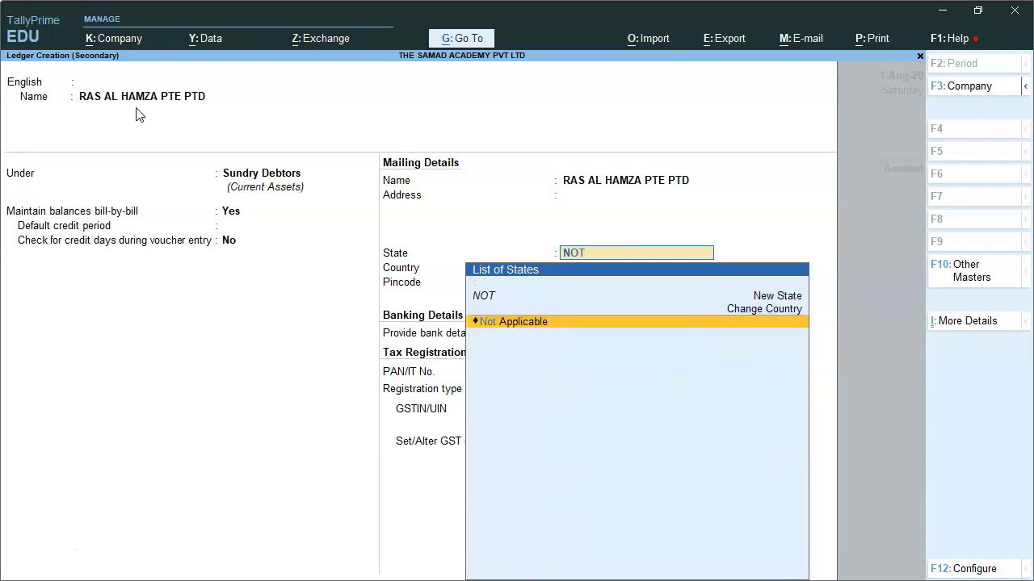
key("Return")
type("UA")
key("Return")
key("BackSpace")
key("BackSpace")
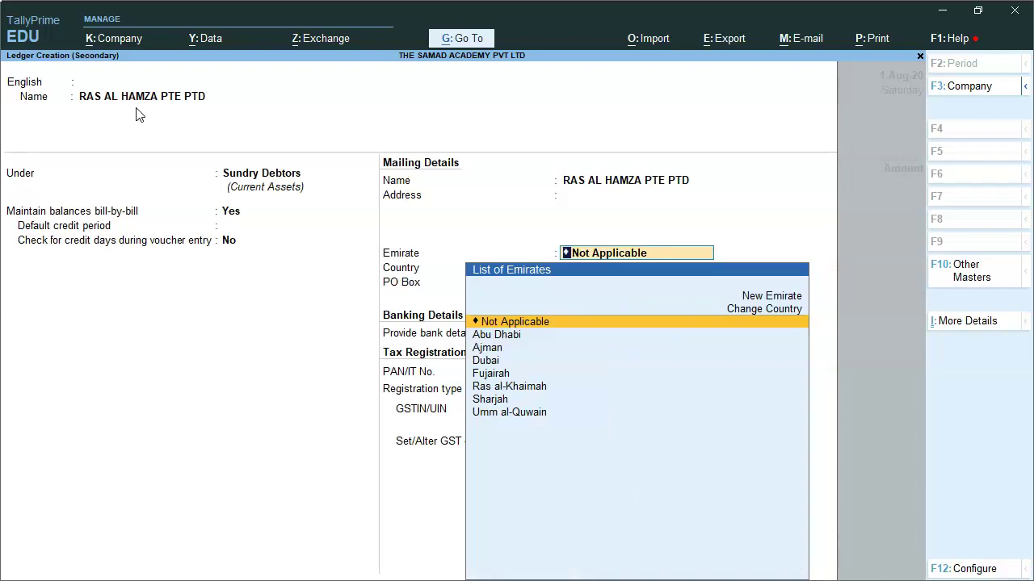
Set the party's emirate to Sharjah and complete the remaining ledger fields with bank details set to No
type("SHAR")
key("Return")
key("Return")
type("n")
key("Return")
key("Return")
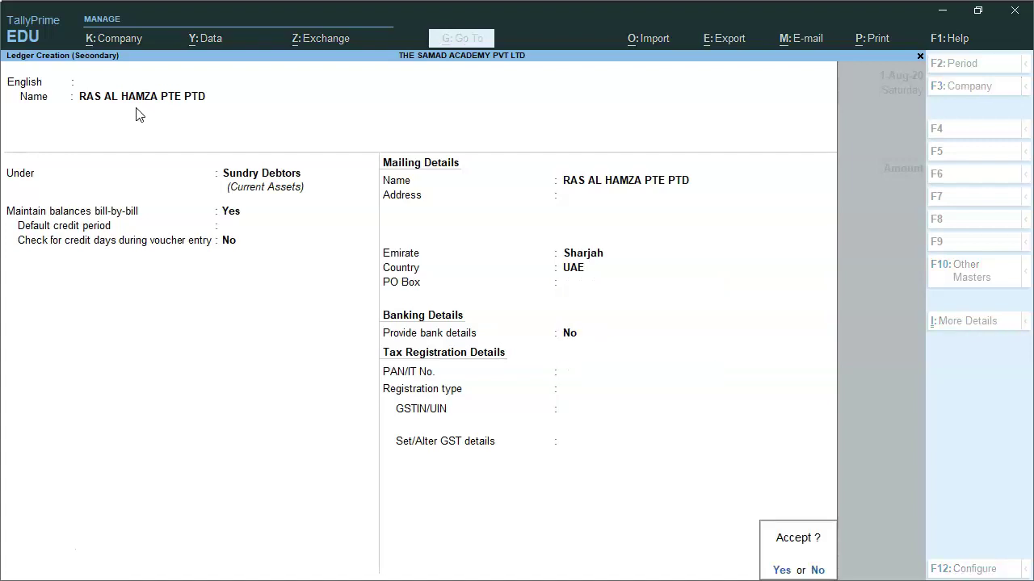
Save the party ledger and accept the dispatch and party details unchanged, returning to the voucher's sales ledger selection
key("Return")
key("Return")
key("Return")
key("Return")
key("Return")
key("Return")
key("Return")
key("Return")
key("Escape")
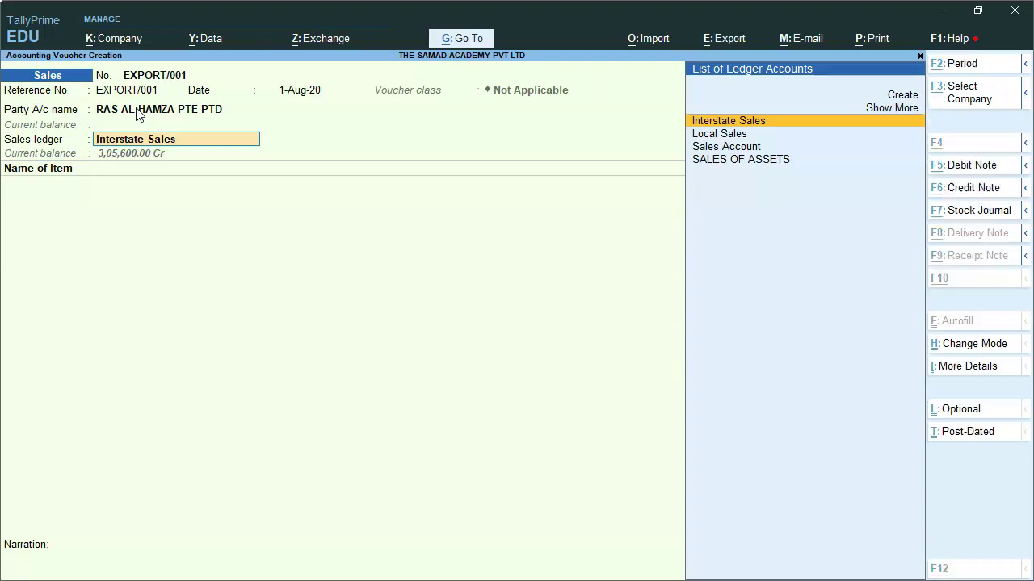
Create a new sales ledger named EXPORT/SEZ SALES under Sales Accounts, with ledger type Not Applicable and GST Applicable
key("alt+c")
type("EXPORT")
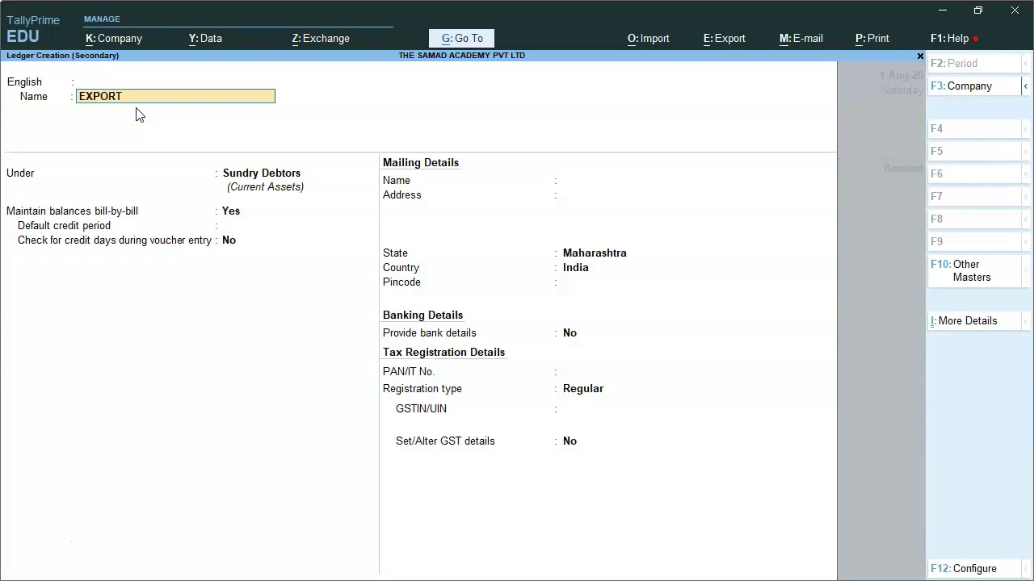
type("/SEZ SALES")
key("Return")
key("Return")
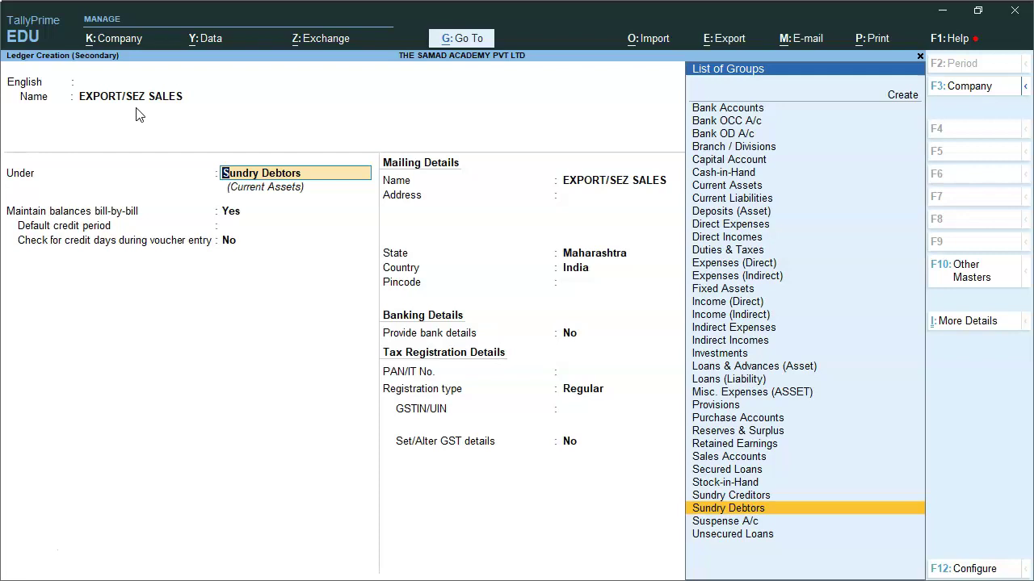
type("SAL")
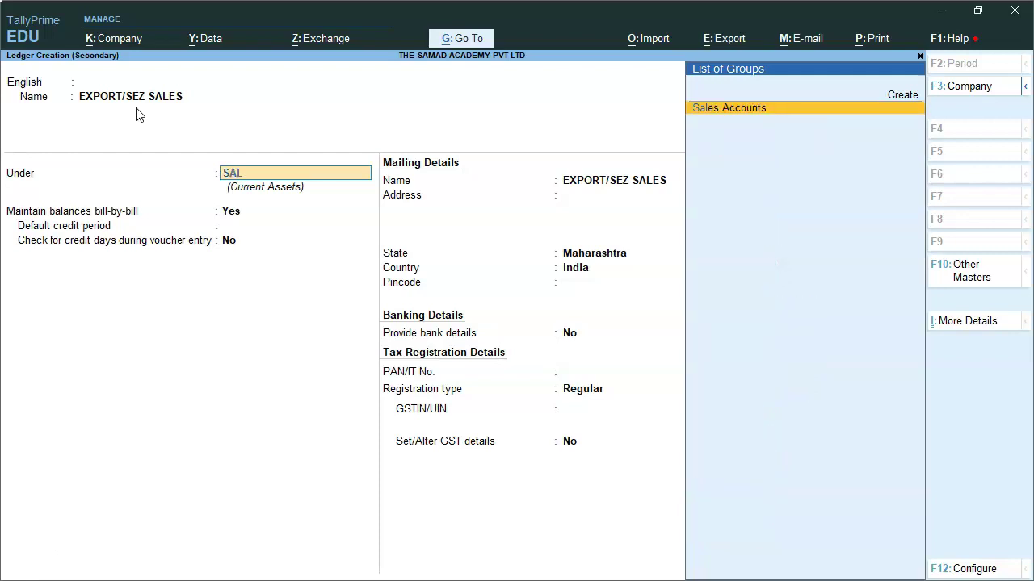
key("Return")
key("Return")
key("Return")
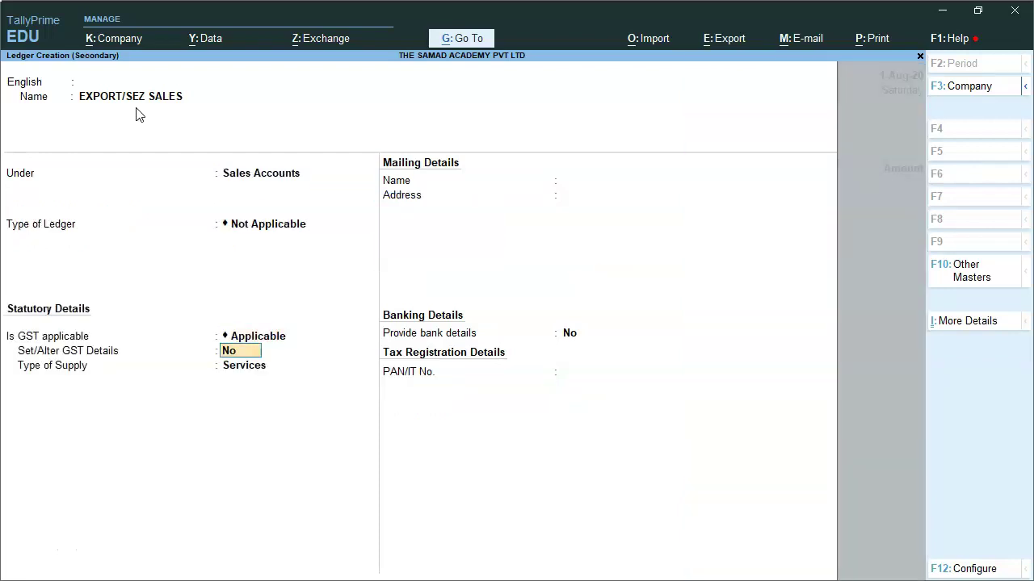
Set the ledger's type of supply to Goods, keep GST details and bank details at No, and save it
key("Return")
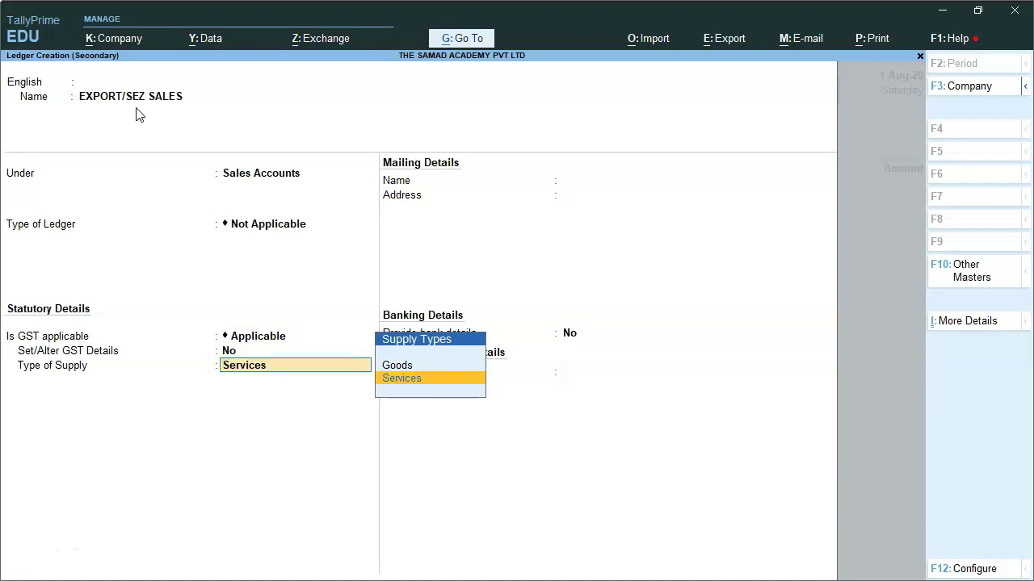
key("Up")
key("Return")
key("BackSpace")
key("BackSpace")
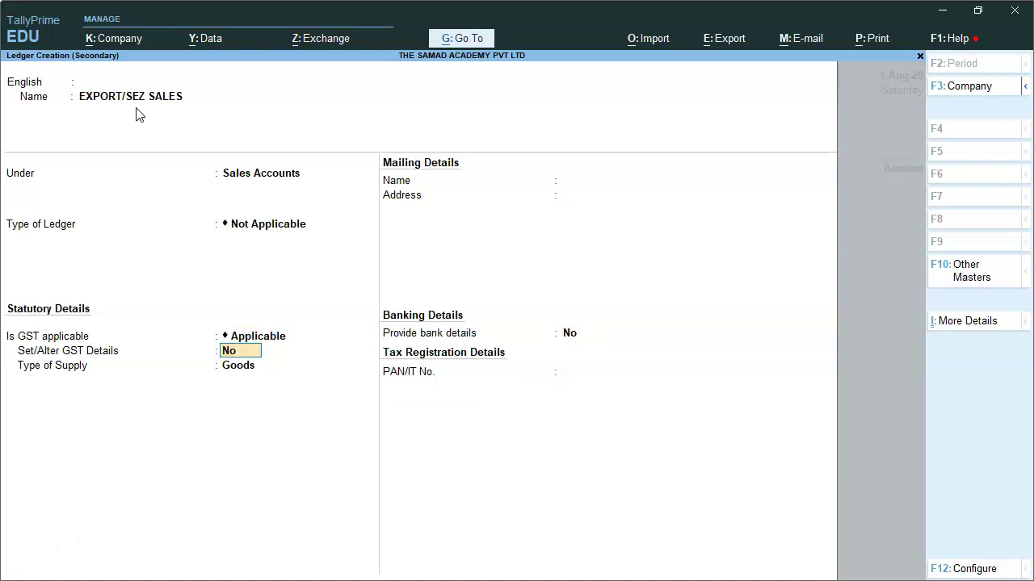
key("Return")
key("Return")
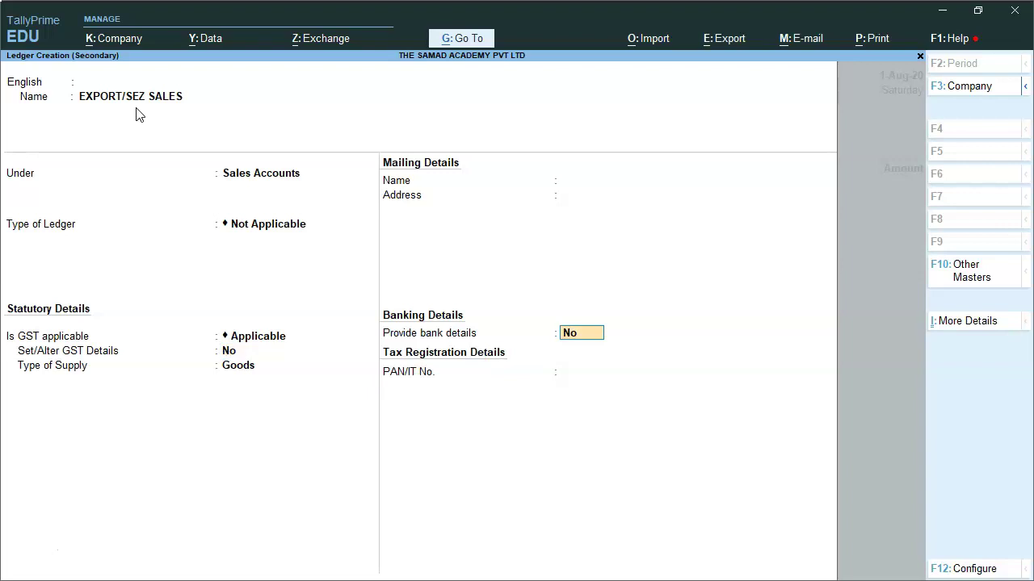
key("Return")
key("Return")
key("Return")
Accept the tax classification details with classification Not Applicable, reverse charge No and no tax rates entered
key("Return")
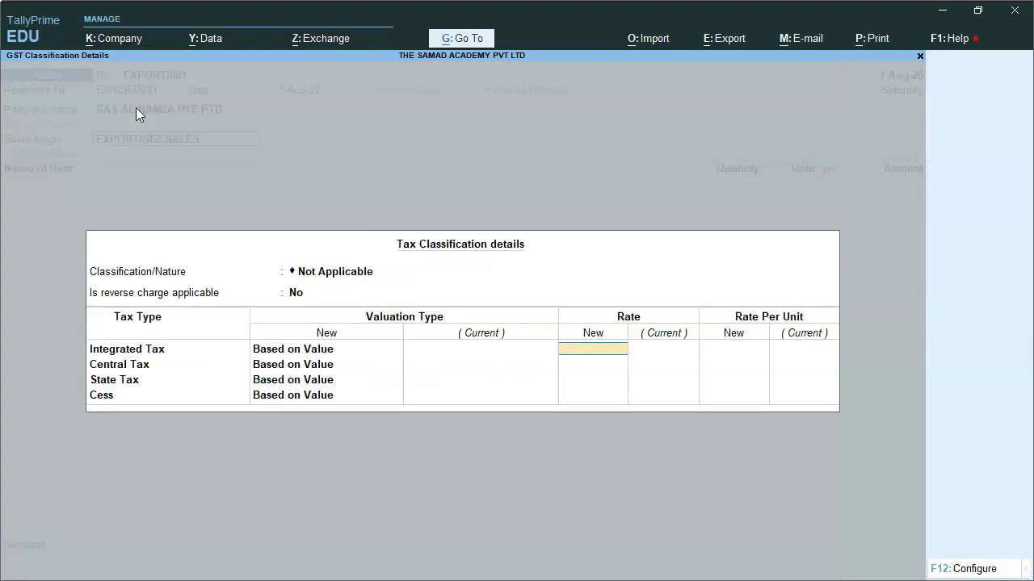
key("Return")
key("Return")
key("Return")
key("Return")
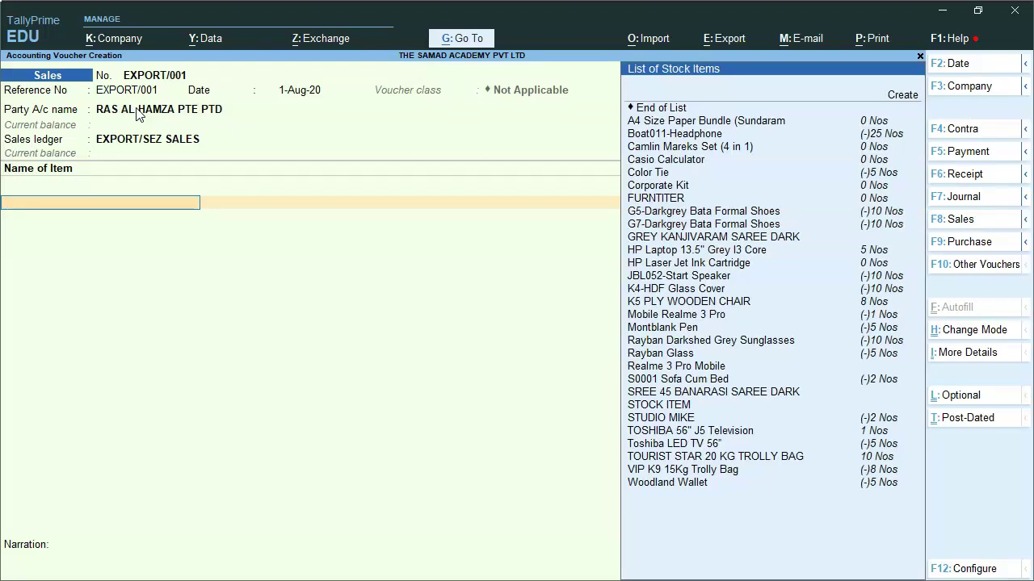
Choose SREE 45 BANARASI SAREE DARK as the first invoice item and open its stock item master for alteration
type("SAR")
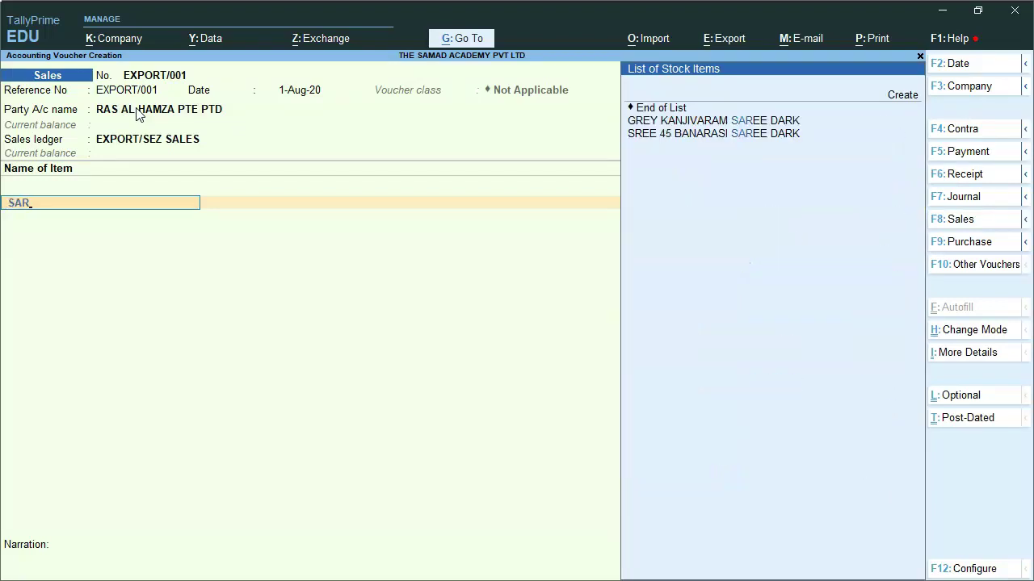
key("Down")
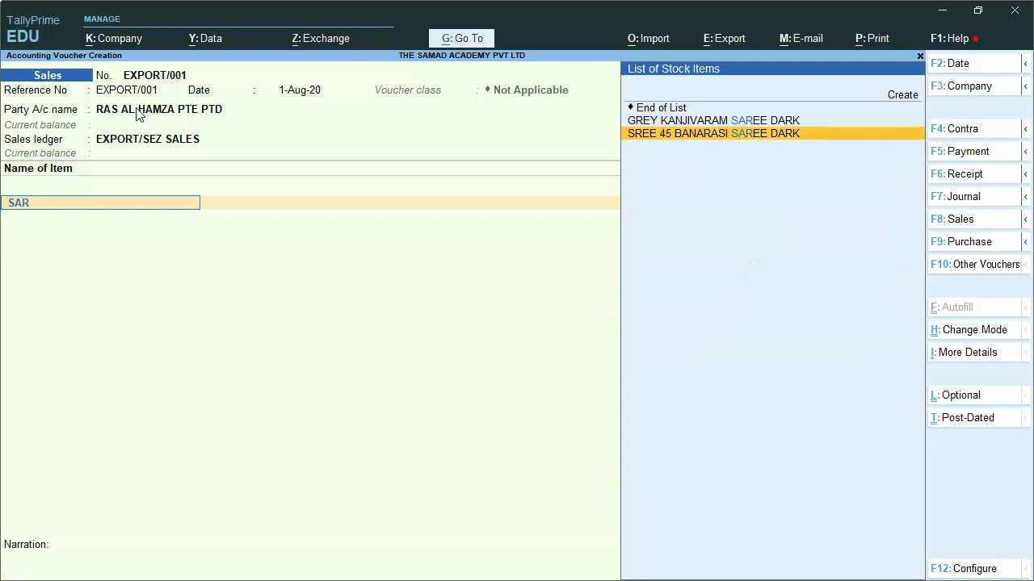
key("Return")
key("Escape")
key("ctrl+Return")
Keep the stock item's existing fields and open its GST details by setting Set/Alter GST details to Yes
key("Return")
key("Return")
key("Return")
key("Return")
key("Return")
key("Return")
key("Return")
key("Return")
key("Return")
key("Return")
key("Return")
key("y")
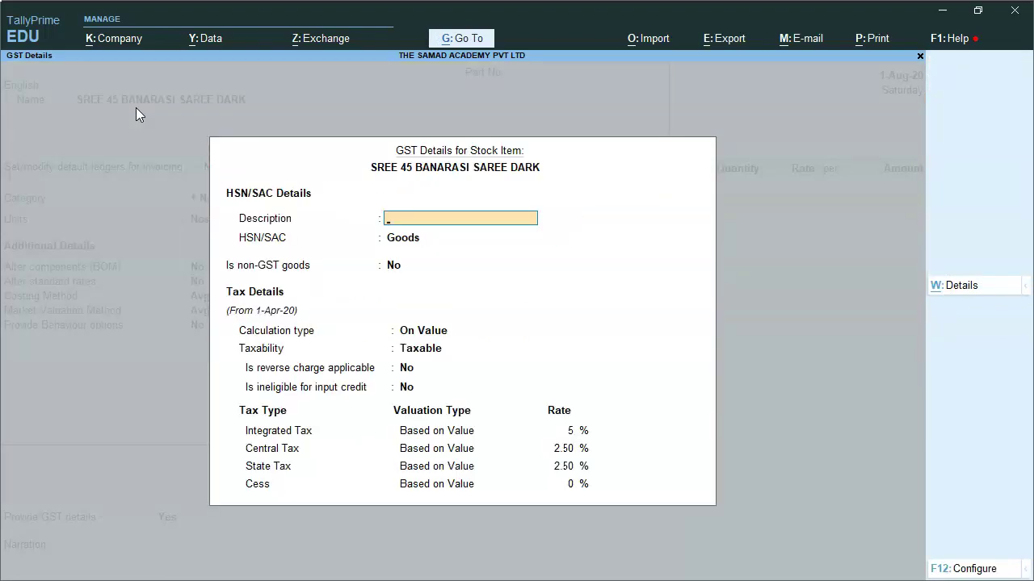
Review the item's GST details without changes, save the stock item, and leave its invoice description blank
key("Return")
key("Return")
key("Return")
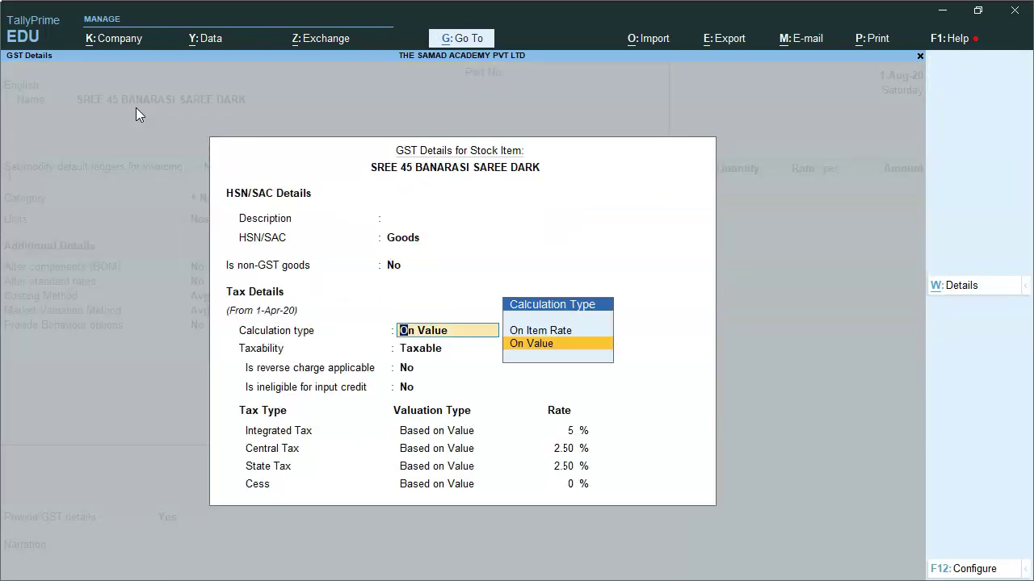
key("Return")
key("Return")
key("Return")
key("Return")
key("Return")
key("Return")
key("Return")
key("Return")
key("Return")
key("Return")
key("Return")
key("Return")
key("Return")
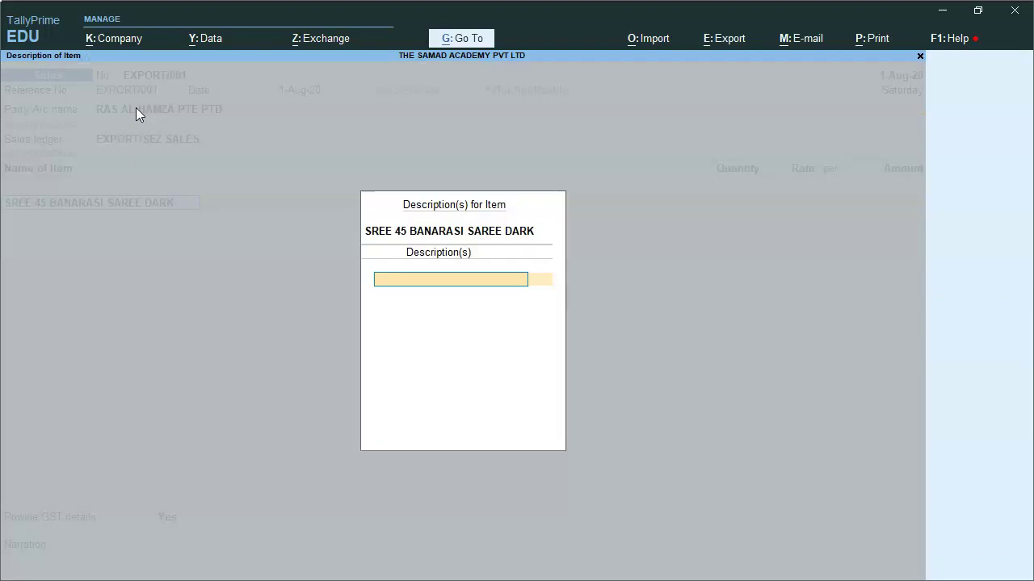
key("Return")
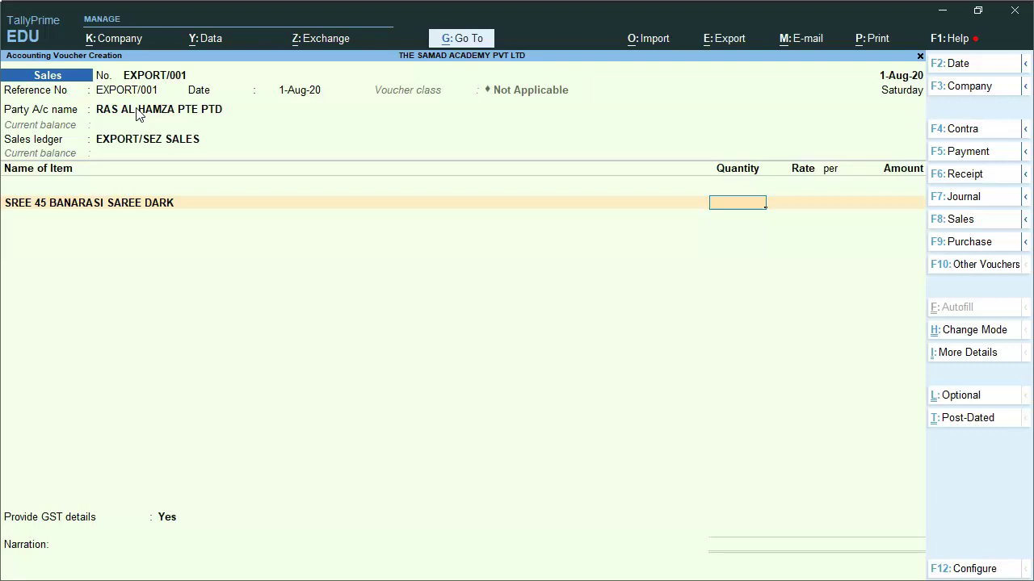
Check the Export & SEZ Invoice slide in PowerPoint, and enter 25 Nos at $100 for the Banarasi saree in TallyPrime
key("alt")
key("alt+Tab")
key("alt+Tab")
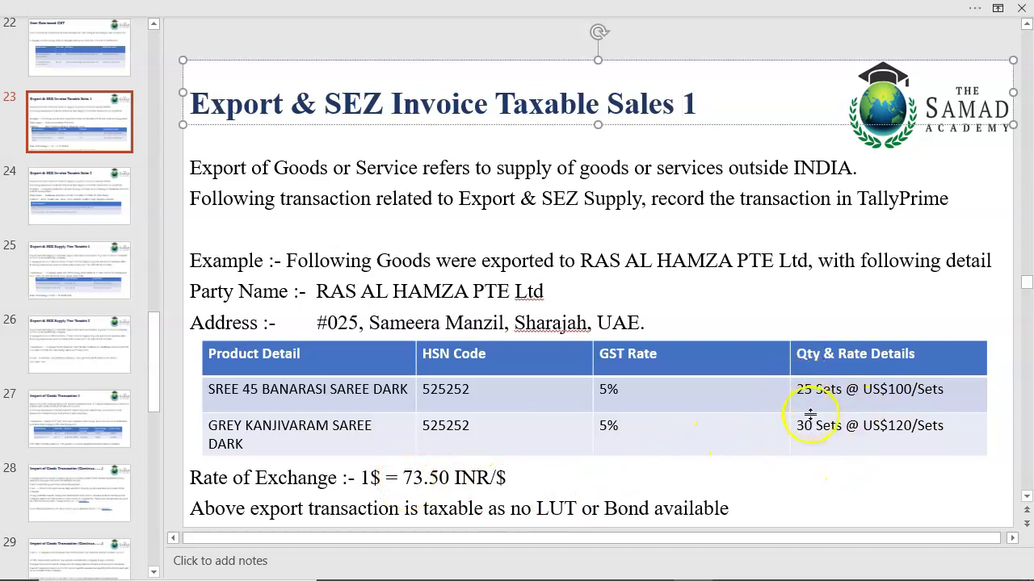
key("alt+Tab")
type("25")
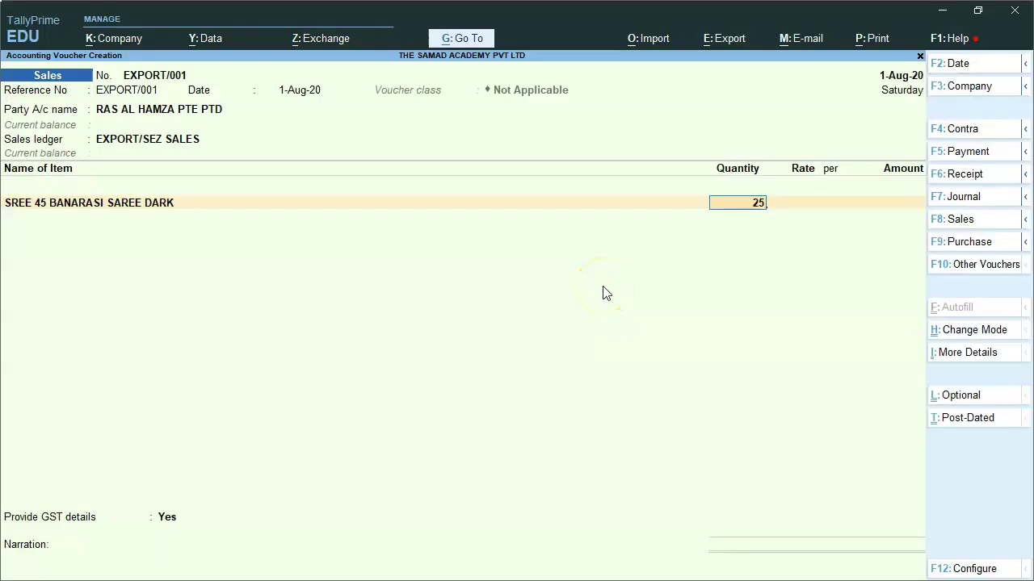
key("Return")
type("100")
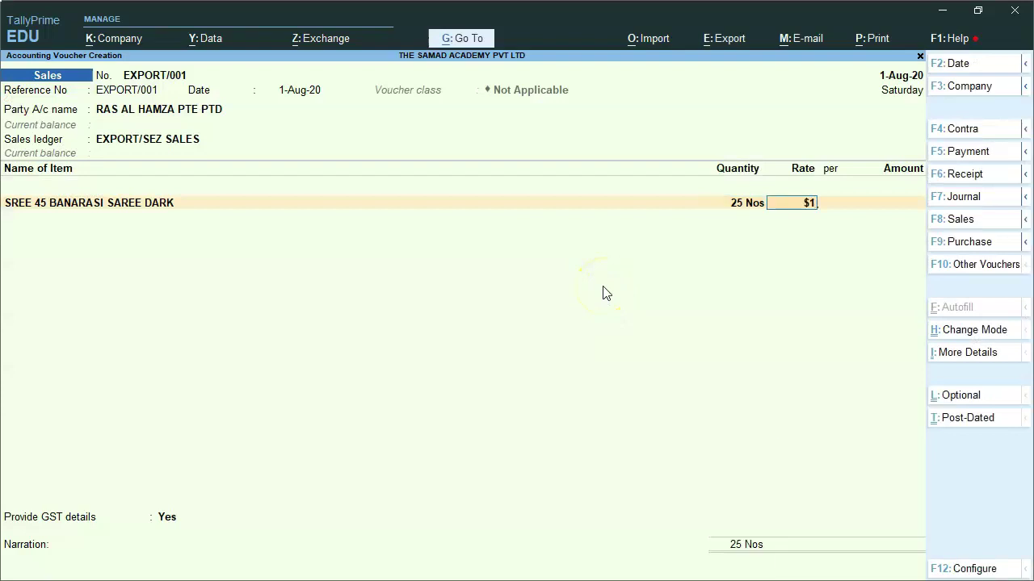
key("Return")
key("Return")
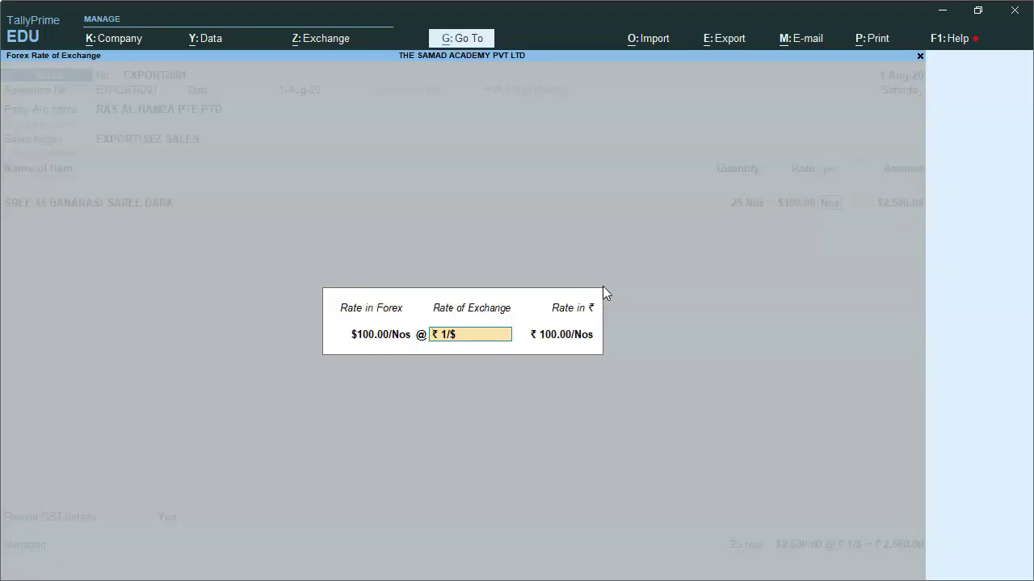
Set the rate of exchange for the Banarasi saree to ₹ 73.50/$ and accept the item line
key("BackSpace")
key("BackSpace")
key("BackSpace")
type("73.50/$")
key("Return")
key("Return")
key("Return")
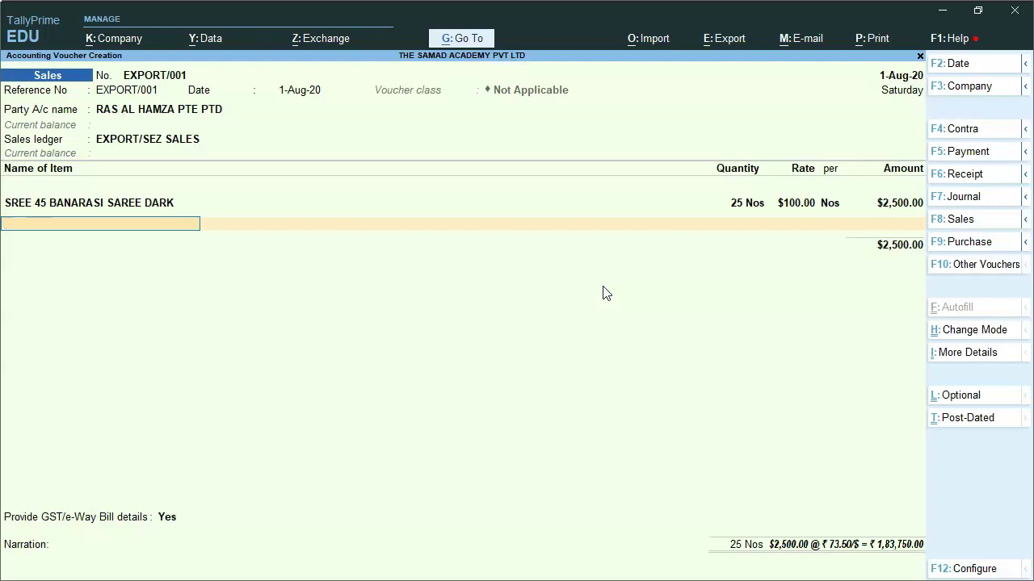
Add GREY KANJIVARAM SAREE DARK with no description, 30 Nos at $120, using the ₹ 73.50/$ exchange rate, and finish the item list
type("GRE")
key("Return")
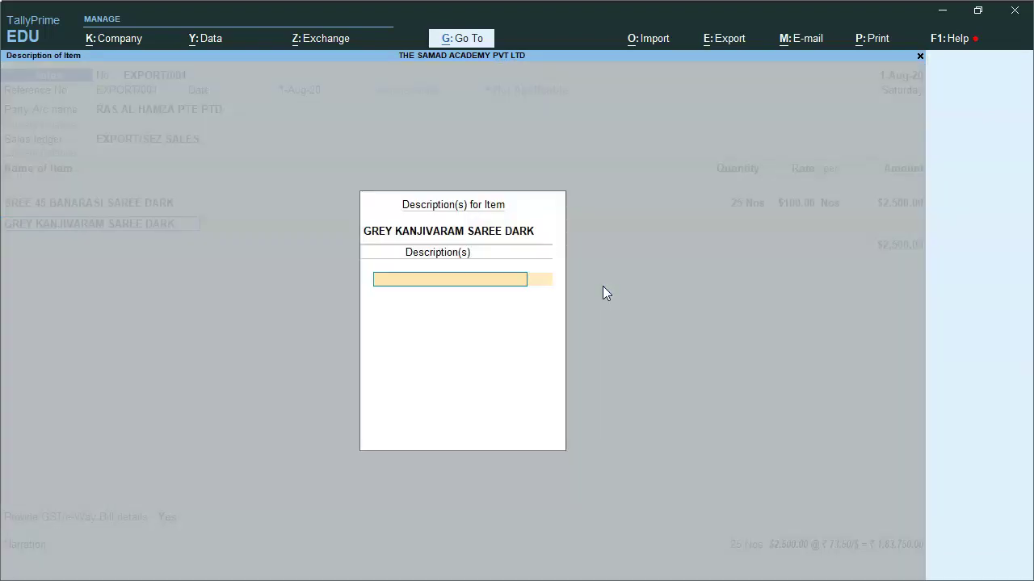
key("Return")
type("30 Nos")
key("Return")
key("Return")
type("120")
key("Return")
key("Return")
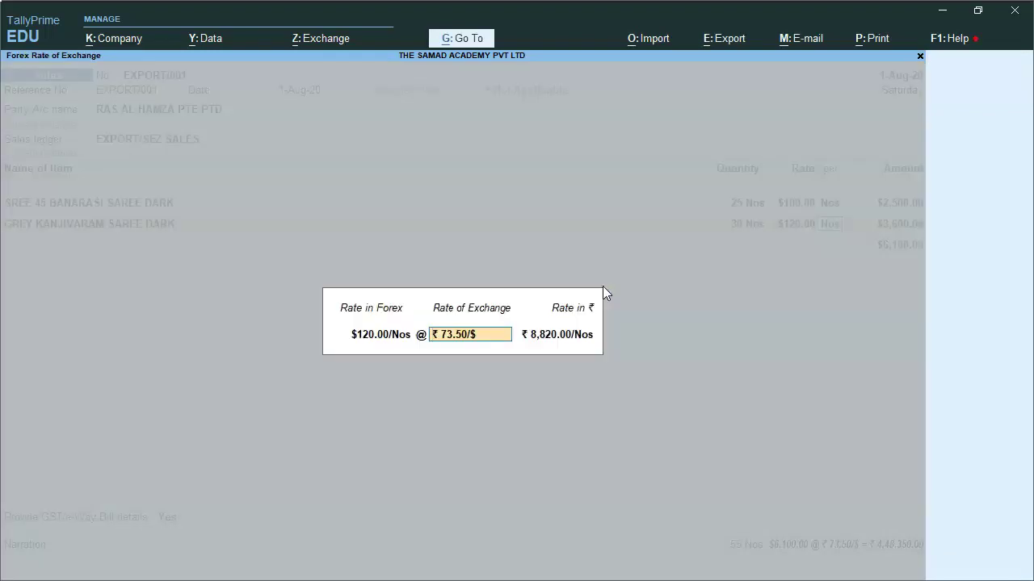
key("Return")
key("Return")
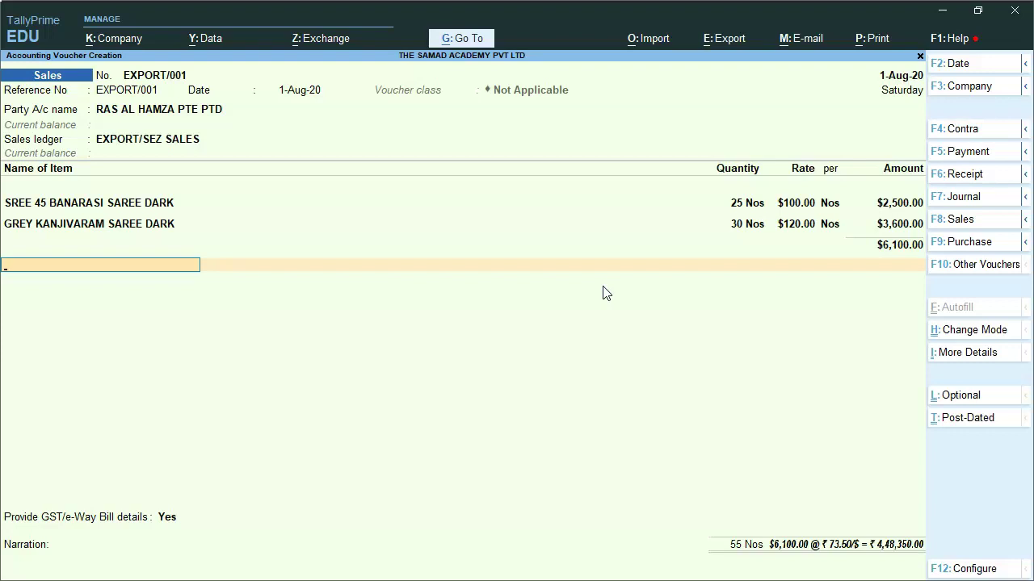
Preview the tax invoice before printing, examine its export supply heading and item lines enlarged, and return to the voucher
left_click(867, 41)
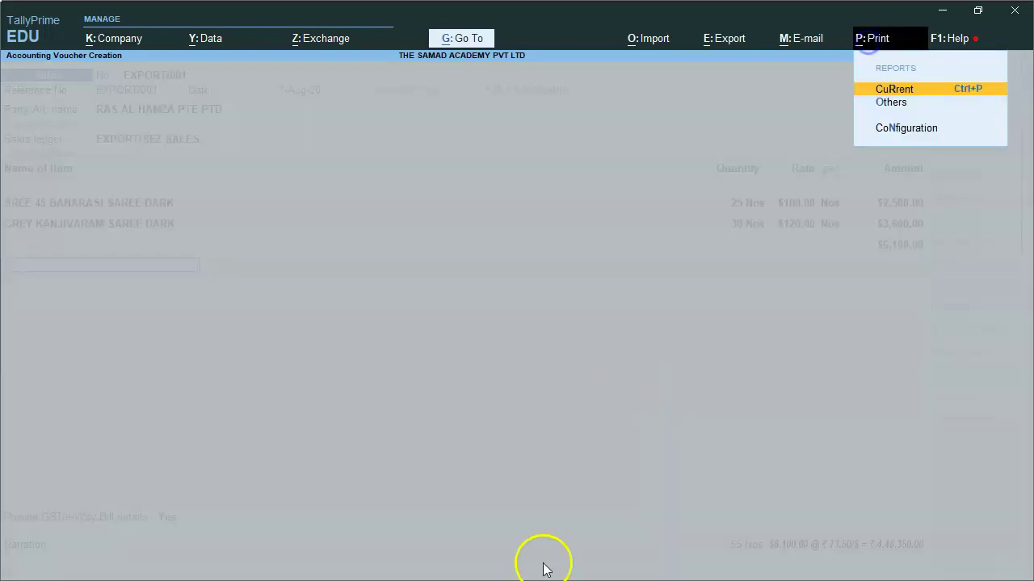
key("Return")
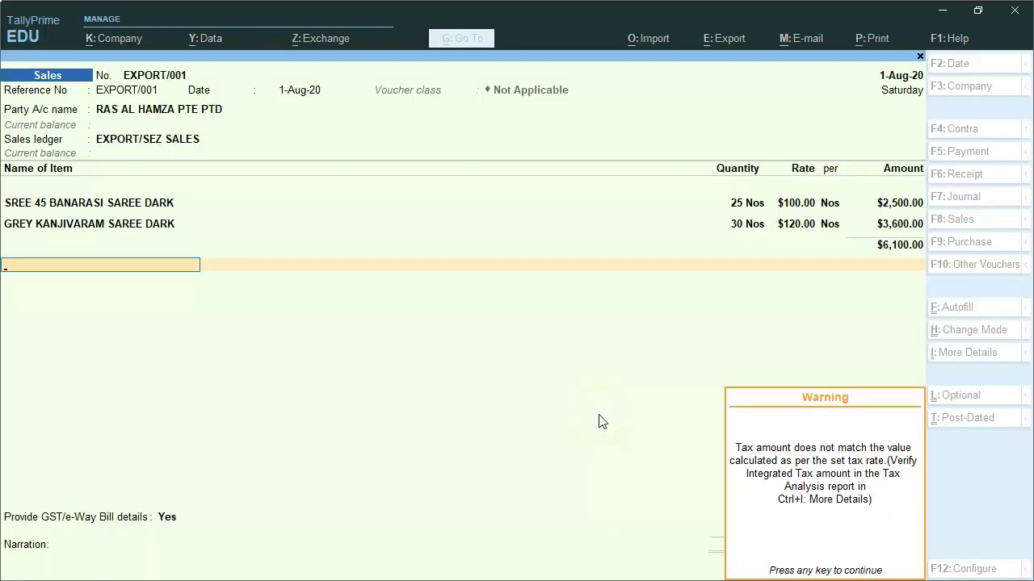
key("Return")
left_click(489, 386)
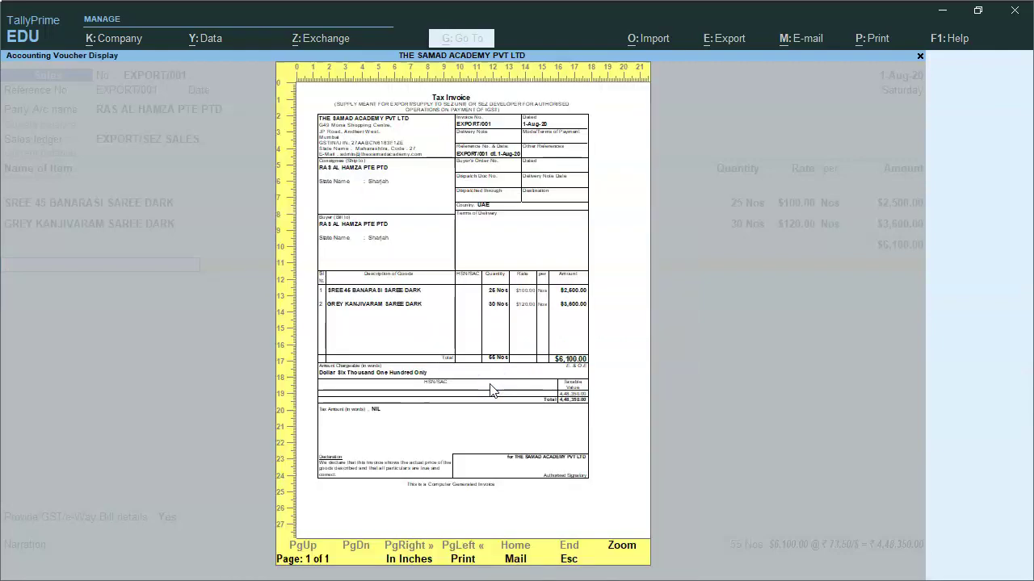
left_click(621, 546)
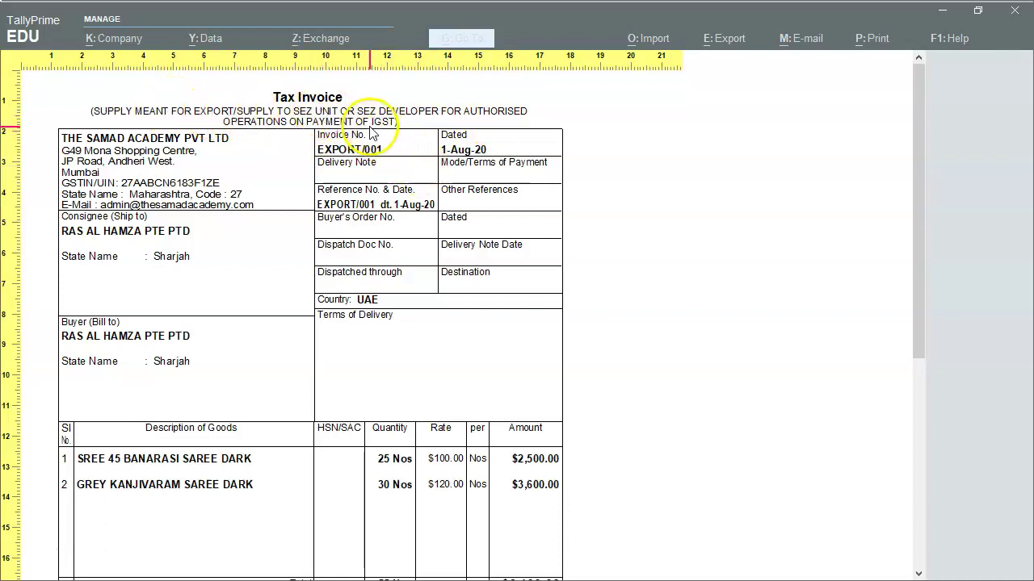
scroll(389, 330, "down", 5)
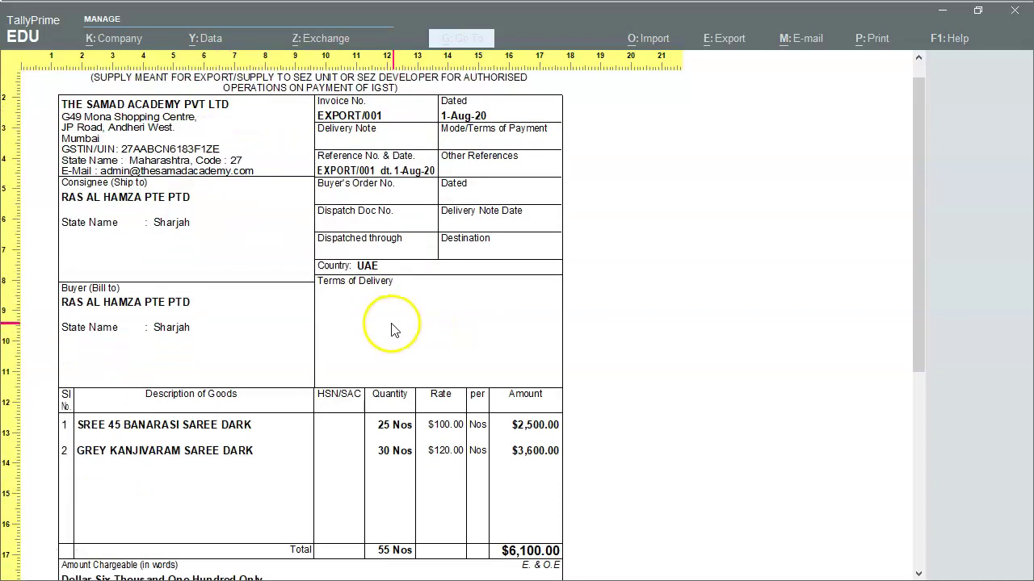
scroll(407, 325, "up", 4)
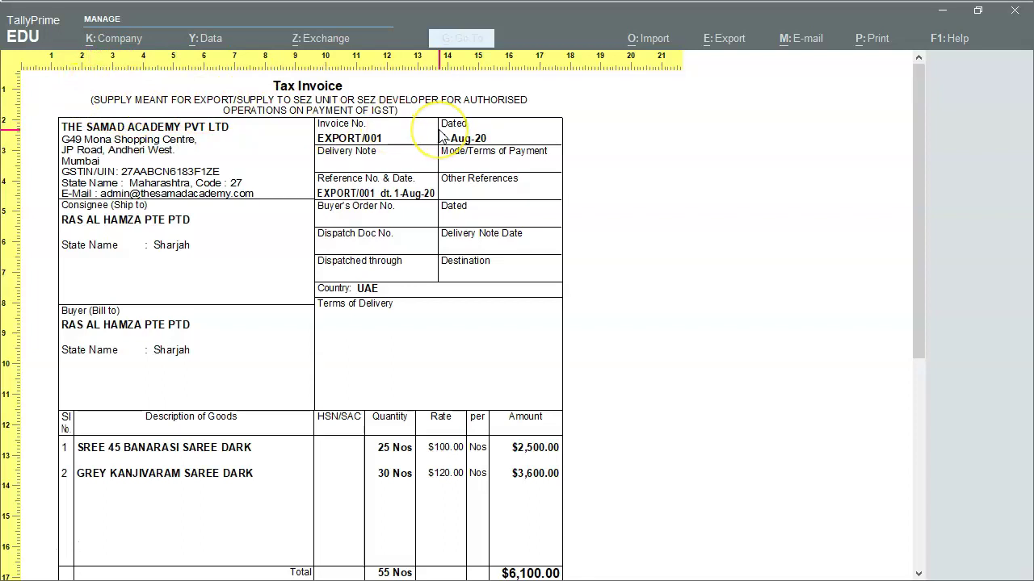
key("Escape")
key("Escape")
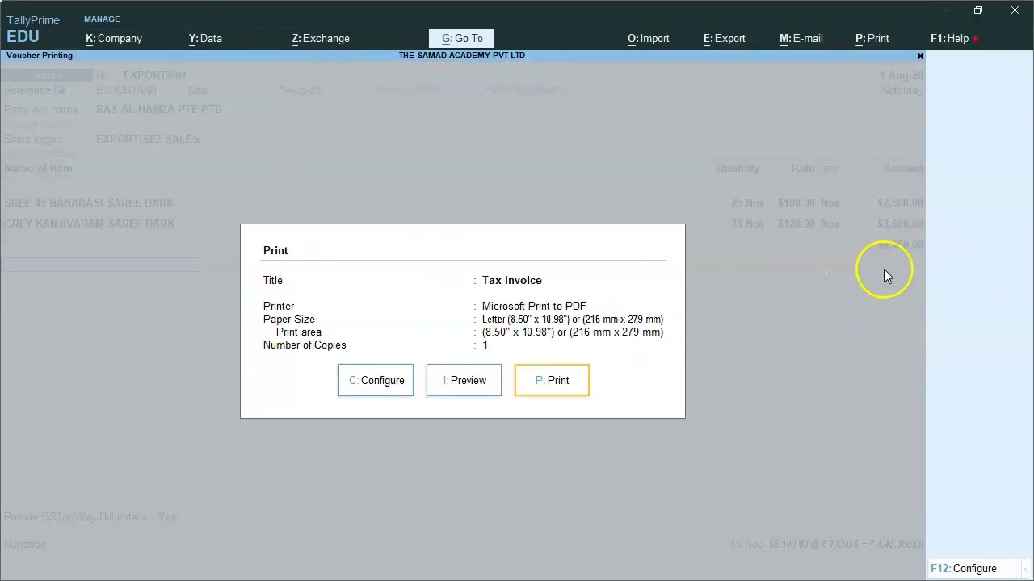
key("Escape")
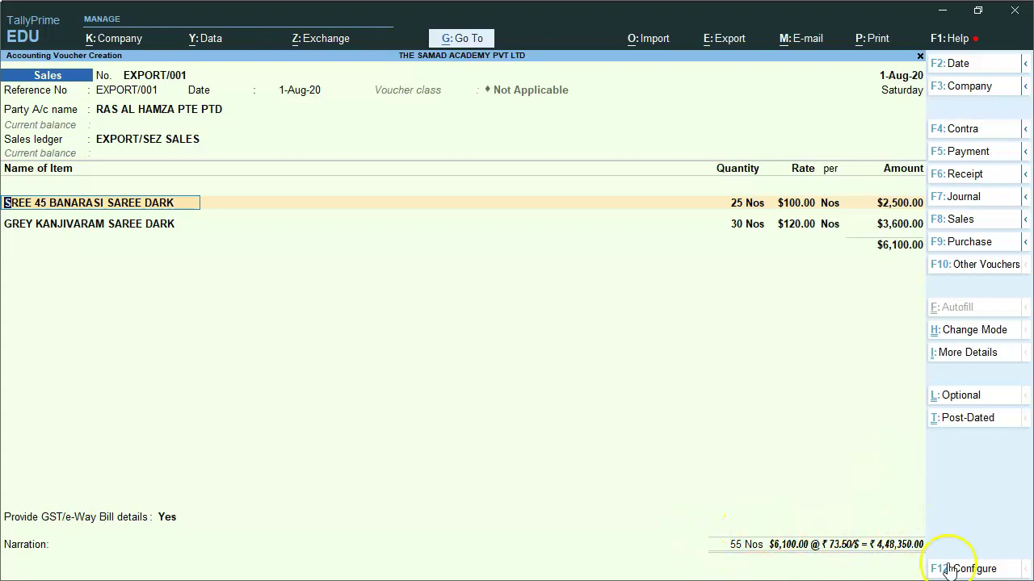
Add the Output IGST ledger below the two invoice items with its automatically calculated amount
left_click(885, 232)
key("Return")
key("Return")
type("OUT")
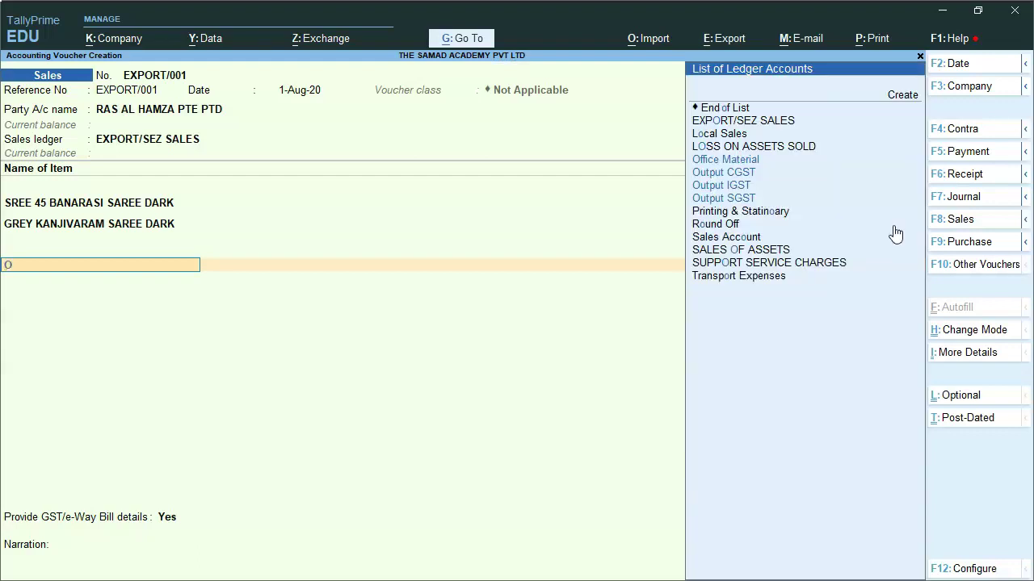
key("Down")
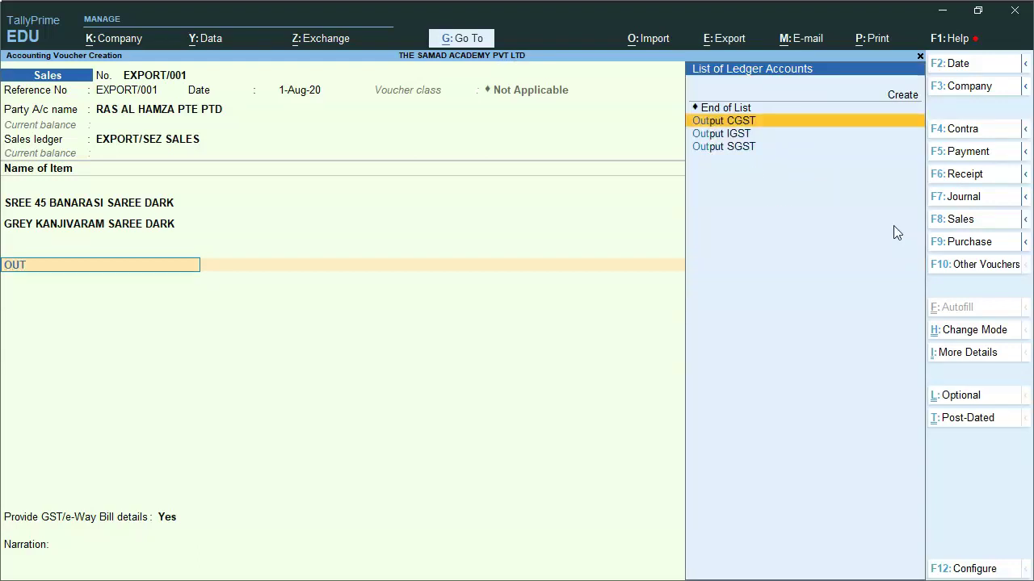
key("Down")
key("Return")
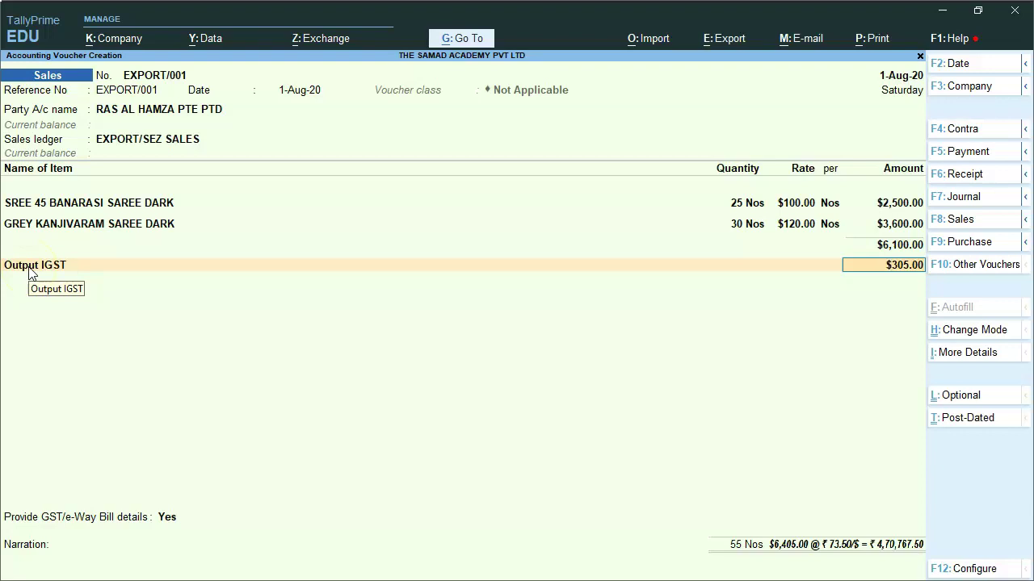
Accept the Output IGST line and start a new ledger below it named "IGST Payable on Export/sez"
key("Return")
key("Return")
key("Return")
key("Return")
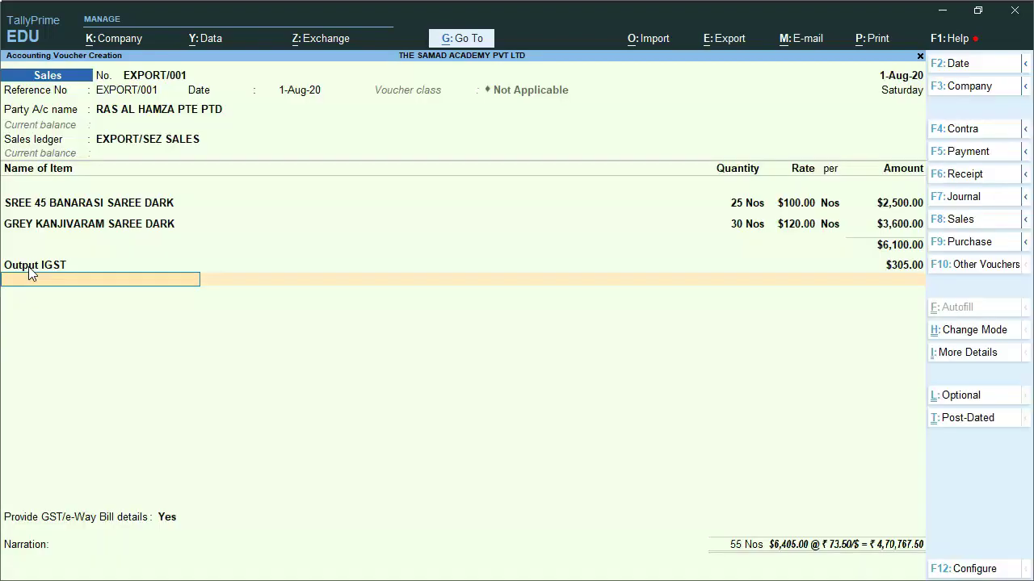
key("alt+c")
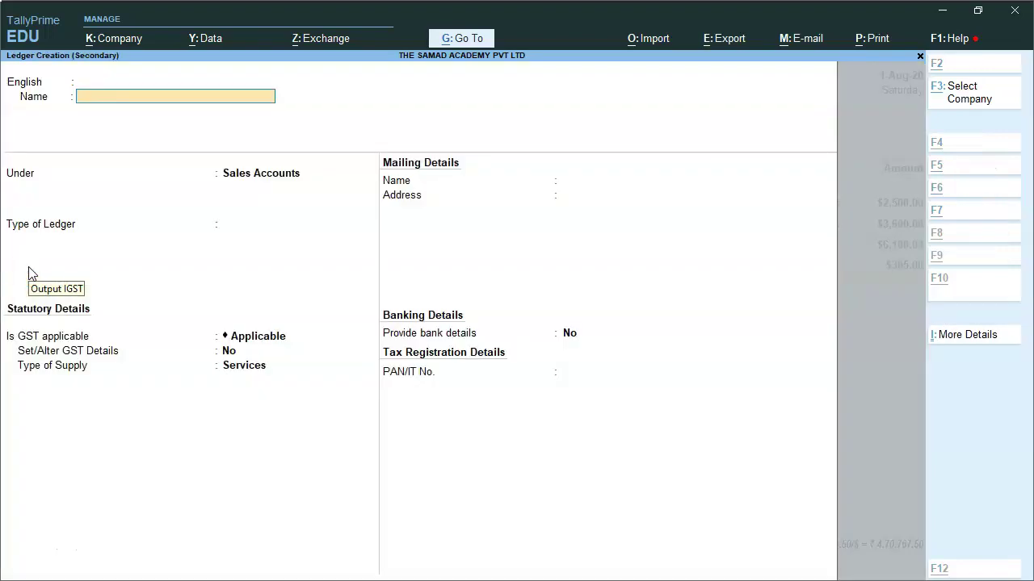
type("IGST Payable on Export/sez")
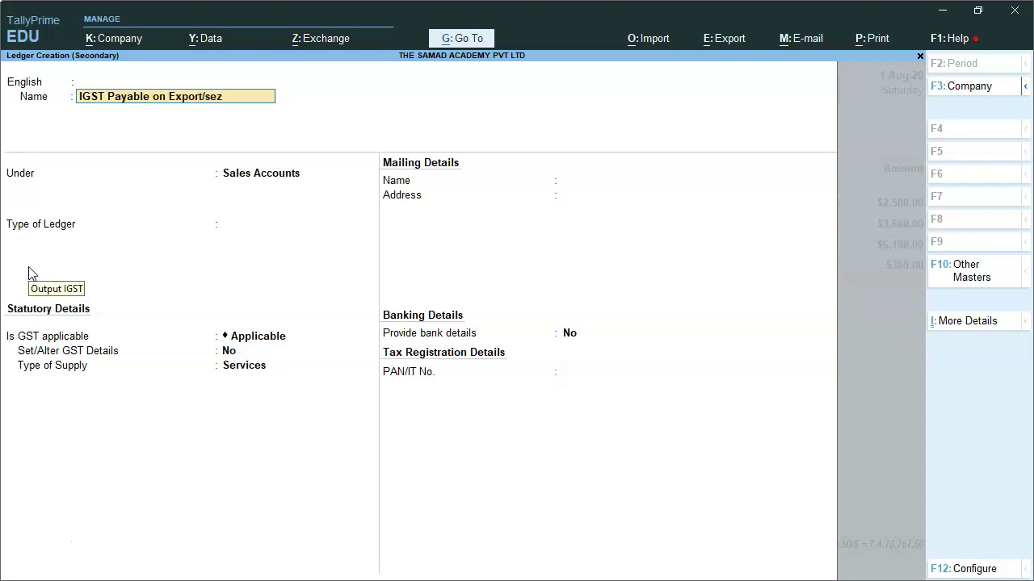
key("Return")
key("Return")
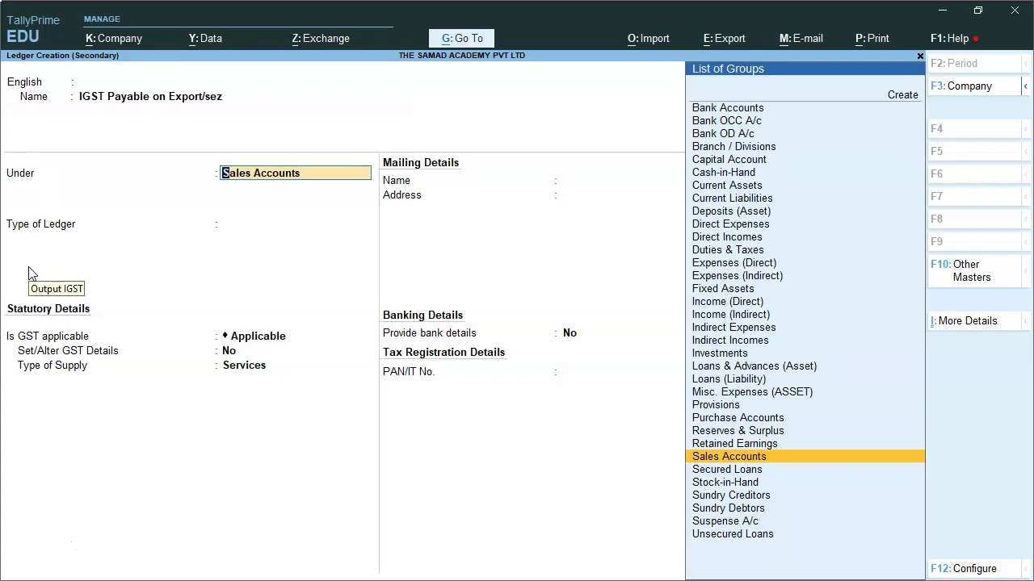
Place the new ledger under the Current Liabilities group and return to the group choice
type("Cu")
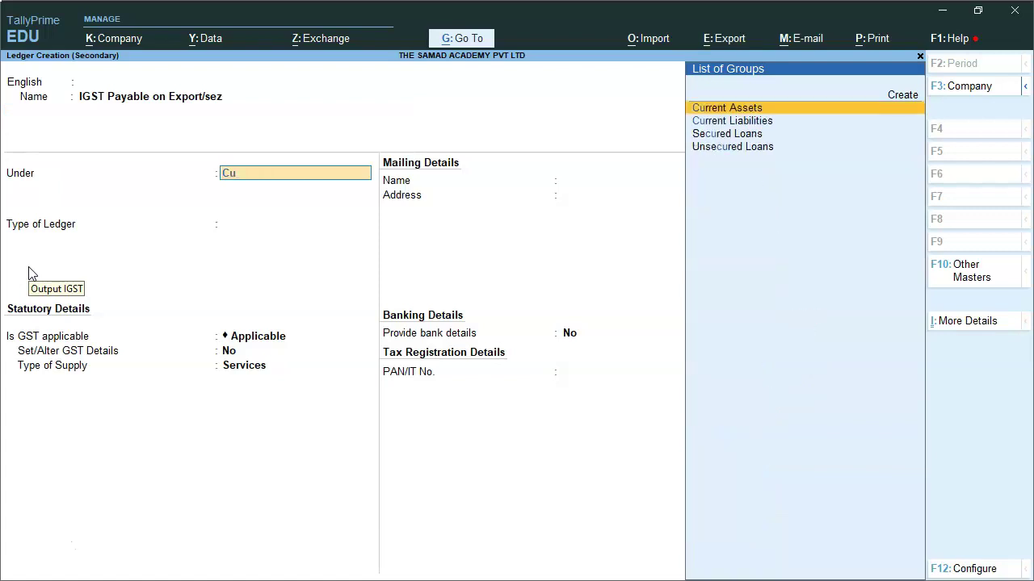
key("Down")
key("Return")
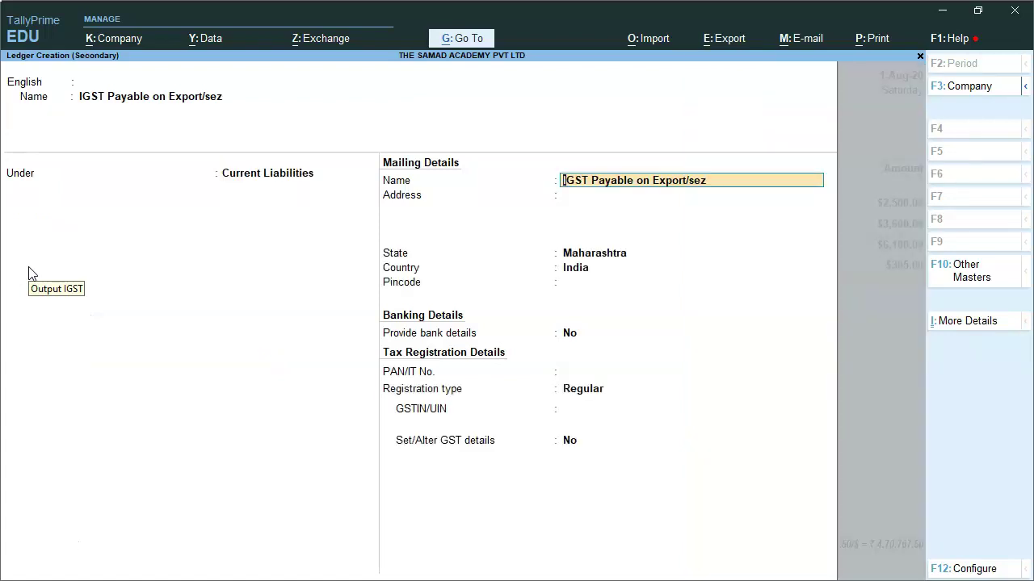
key("BackSpace")
Group the new ledger under Current Assets, keep its remaining details at their defaults, and save it into the voucher
type("Cu")
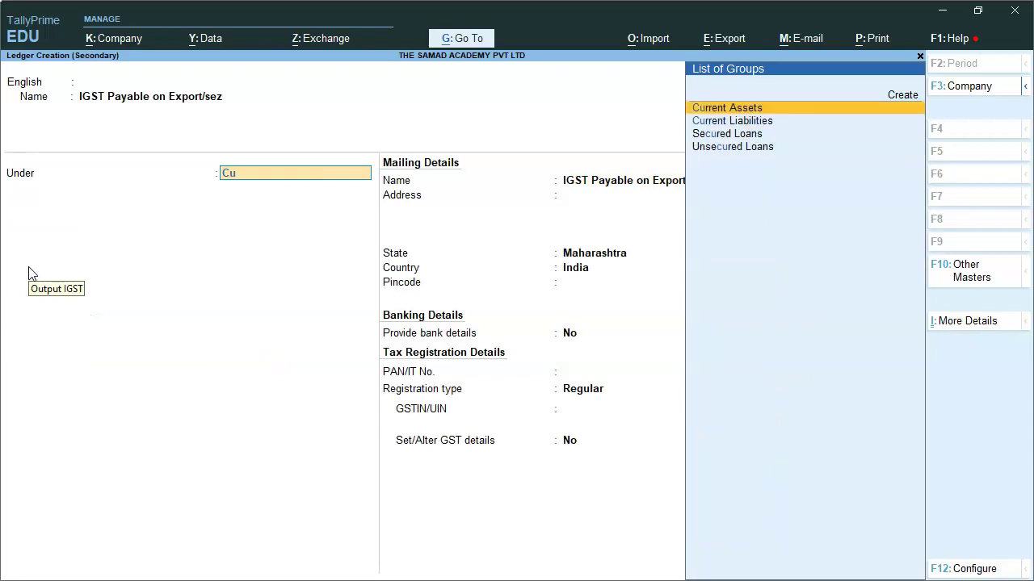
key("Return")
key("Return")
key("Return")
key("Return")
key("Return")
key("Return")
key("Return")
key("Return")
key("Return")
key("Return")
key("Return")
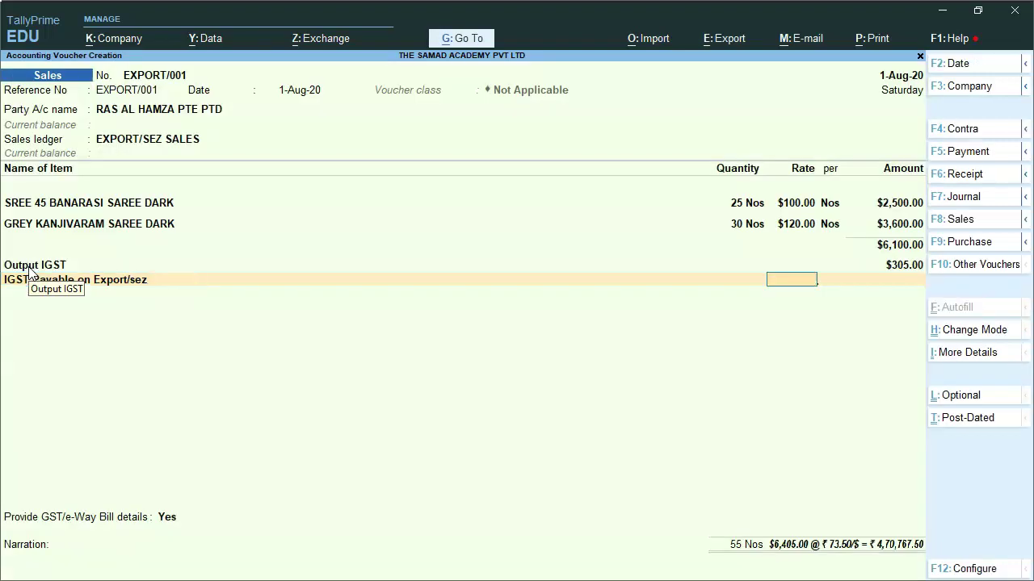
Enter a negative amount of $305.00 for IGST Payable on Export/sez to offset the Output IGST
key("Return")
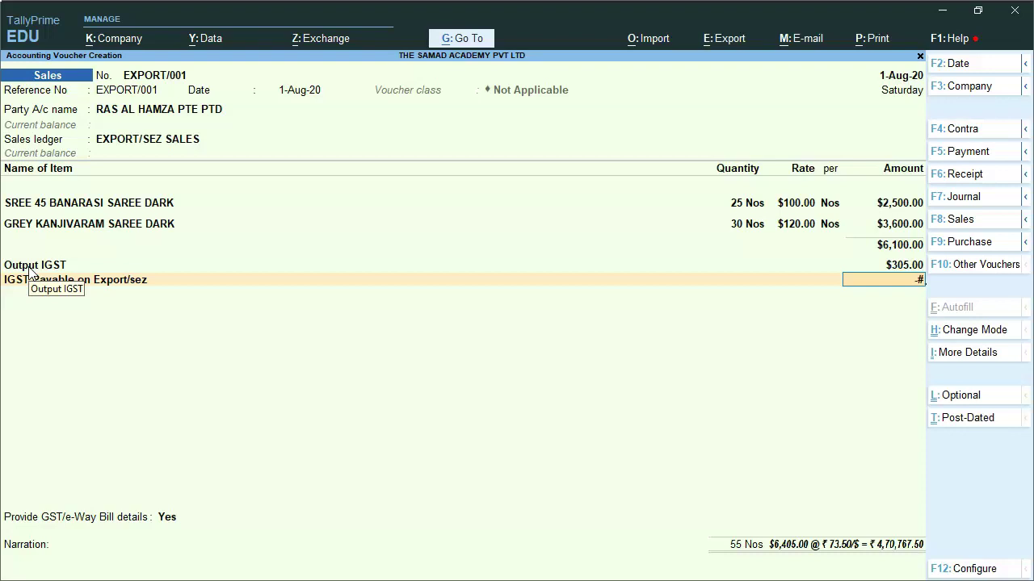
type("-)305.00")
key("Return")
key("Return")
key("Return")
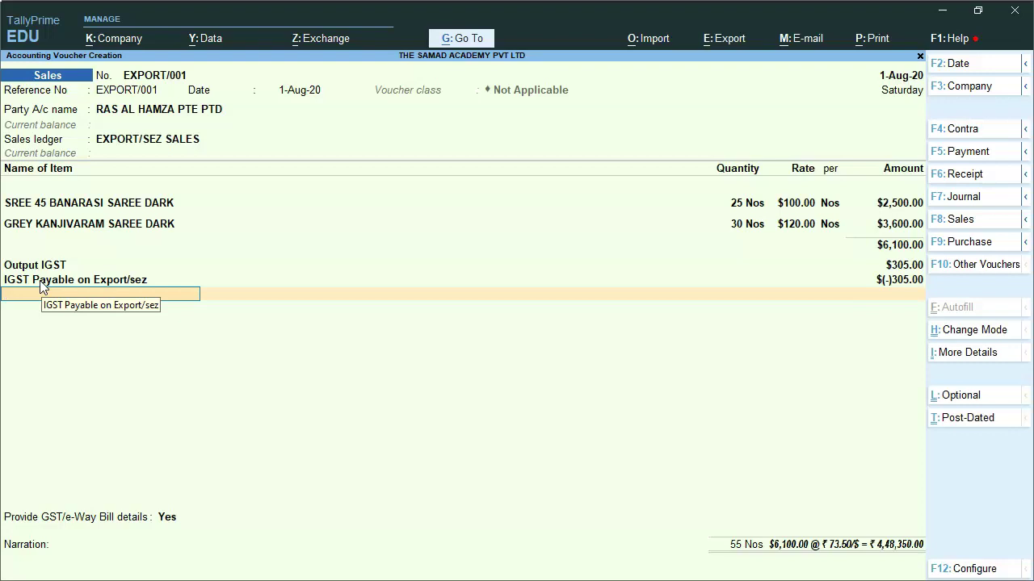
Rename the IGST Payable on Export/sez ledger as "IGST Refundable on Export/SEZ Supply" and save the alteration
key("BackSpace")
key("BackSpace")
key("BackSpace")
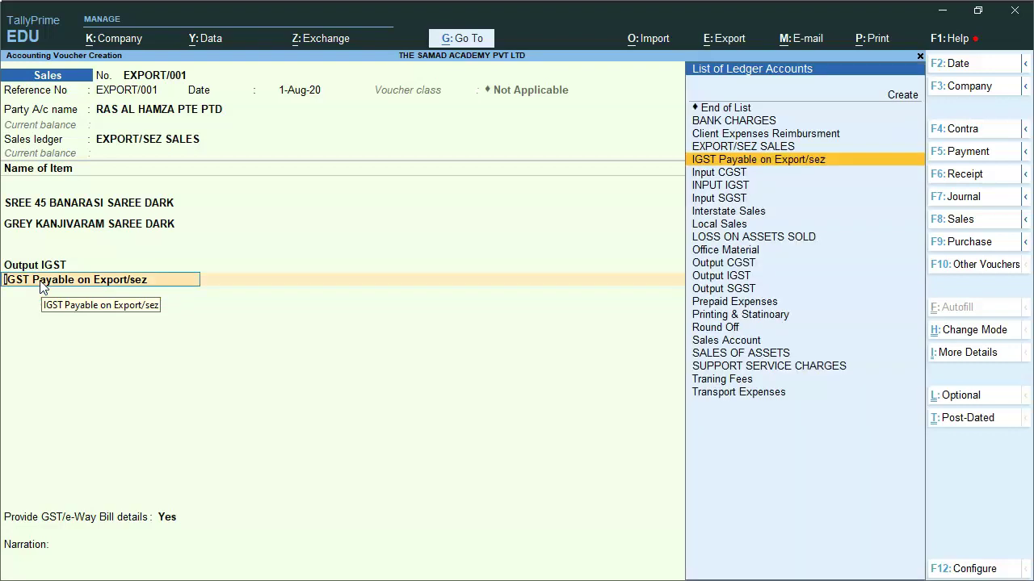
key("ctrl+Return")
type("IGST")
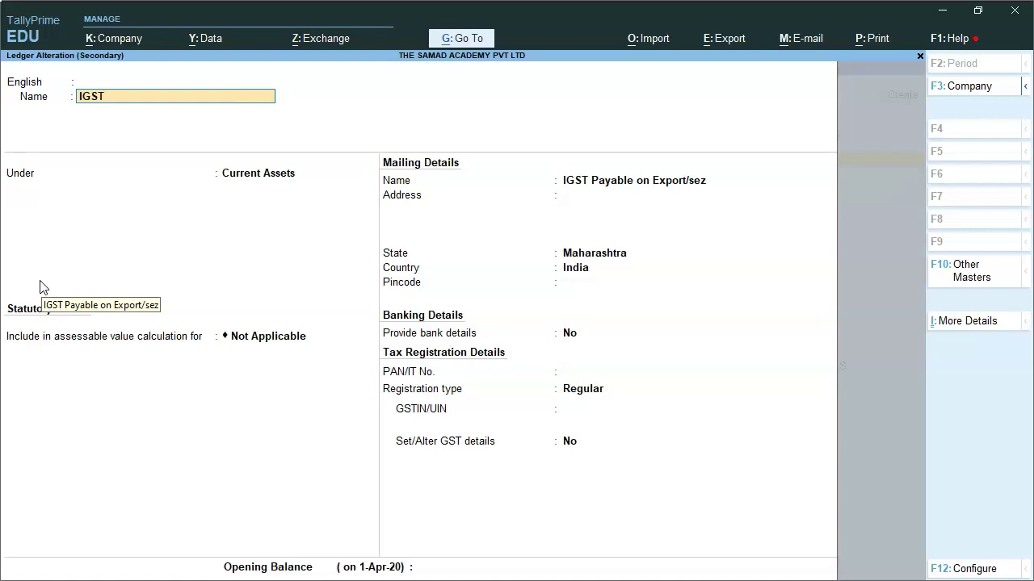
type(" Refundable on Export/SE")
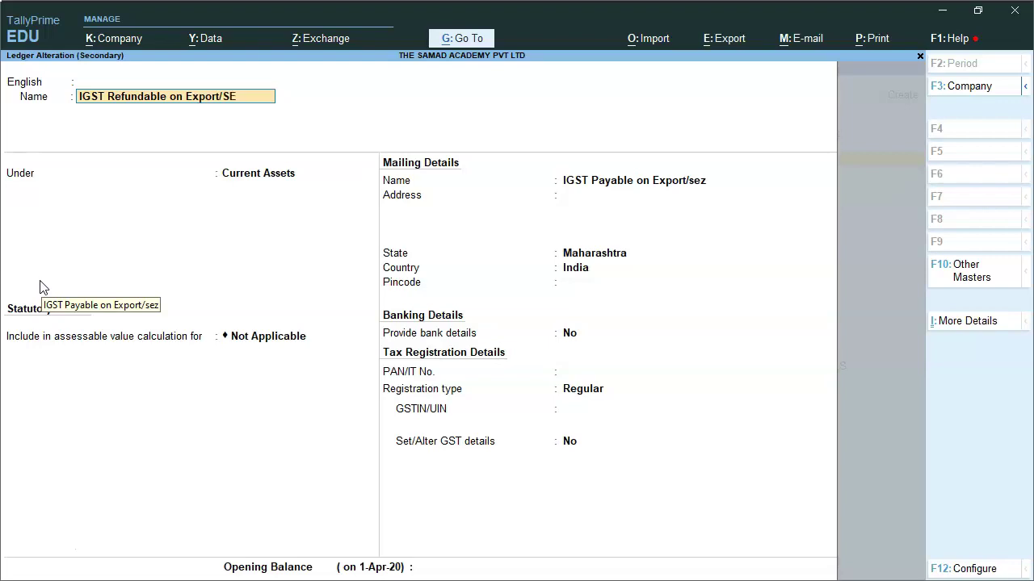
type("Z Supply")
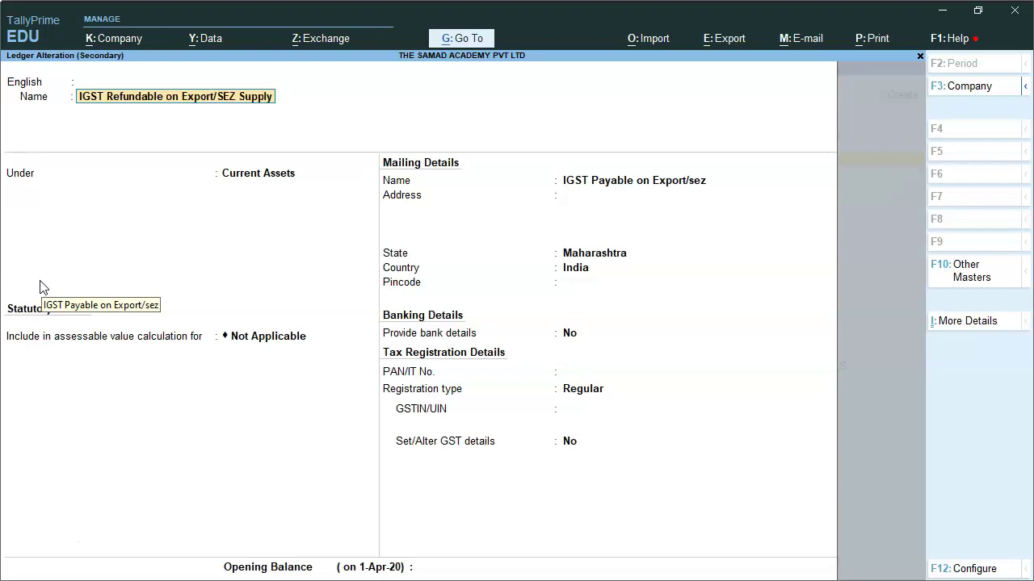
key("Return")
key("Return")
key("Return")
key("Return")
key("Return")
key("Return")
key("ctrl+a")
key("Return")
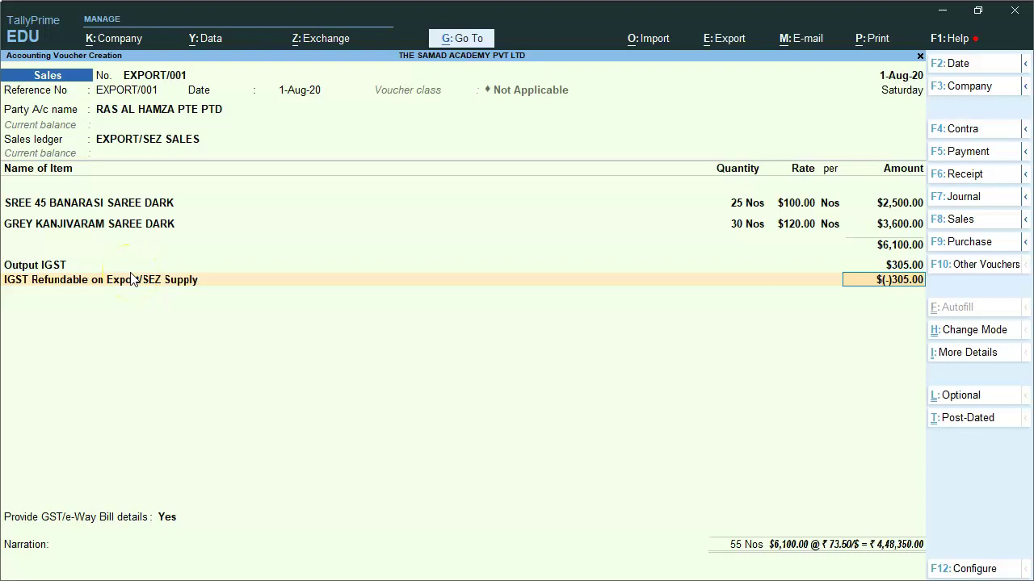
Open the GST/e-Way Bill details for the taxable export, look through the shipping bill, port and dispatch fields, and return to the voucher
key("Return")
key("Return")
key("Return")
key("Return")
key("Return")
key("Return")
key("Return")
key("Return")
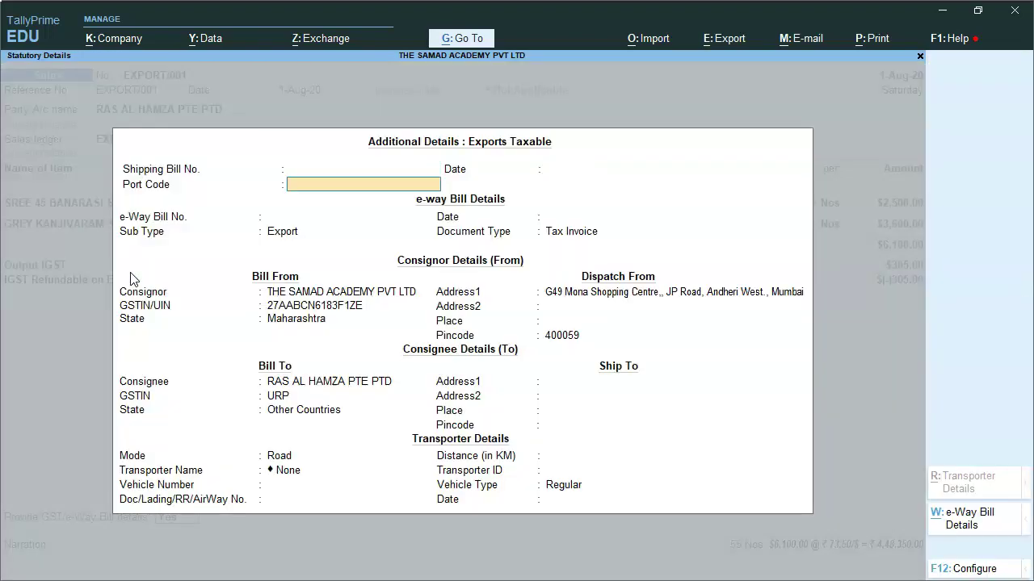
key("BackSpace")
key("BackSpace")
key("BackSpace")
key("BackSpace")
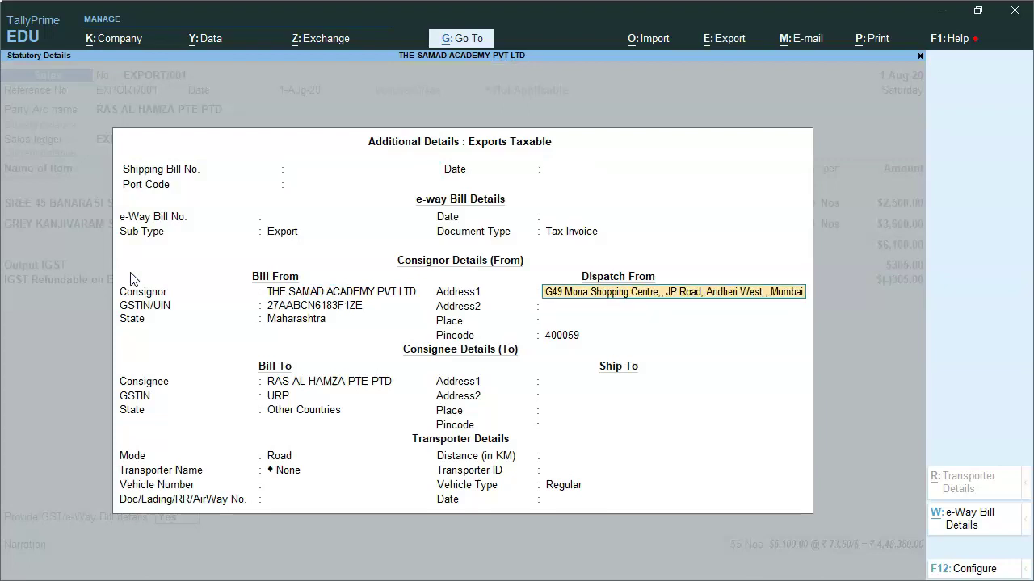
key("BackSpace")
key("BackSpace")
key("BackSpace")
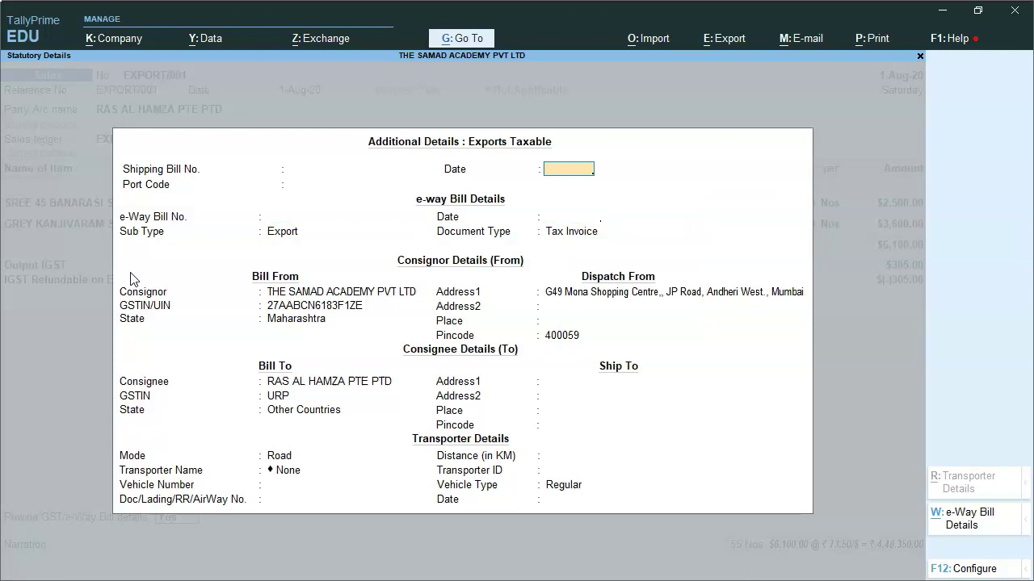
key("BackSpace")
key("Escape")
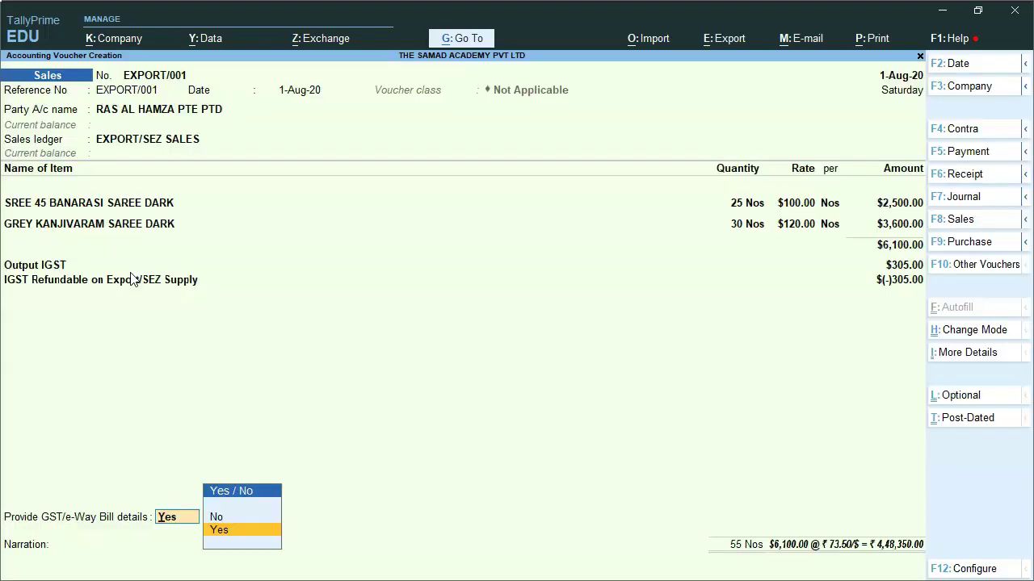
Remove the Output IGST and IGST Refundable lines from the invoice by ending the ledger list directly after the two saree items
key("BackSpace")
key("BackSpace")
key("BackSpace")
key("BackSpace")
key("BackSpace")
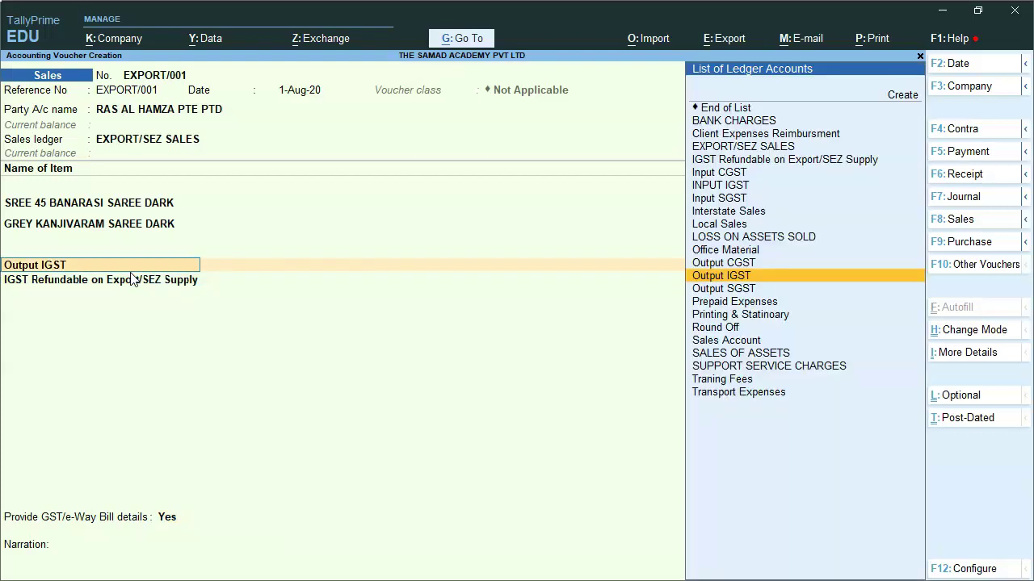
type("En")
key("Down")
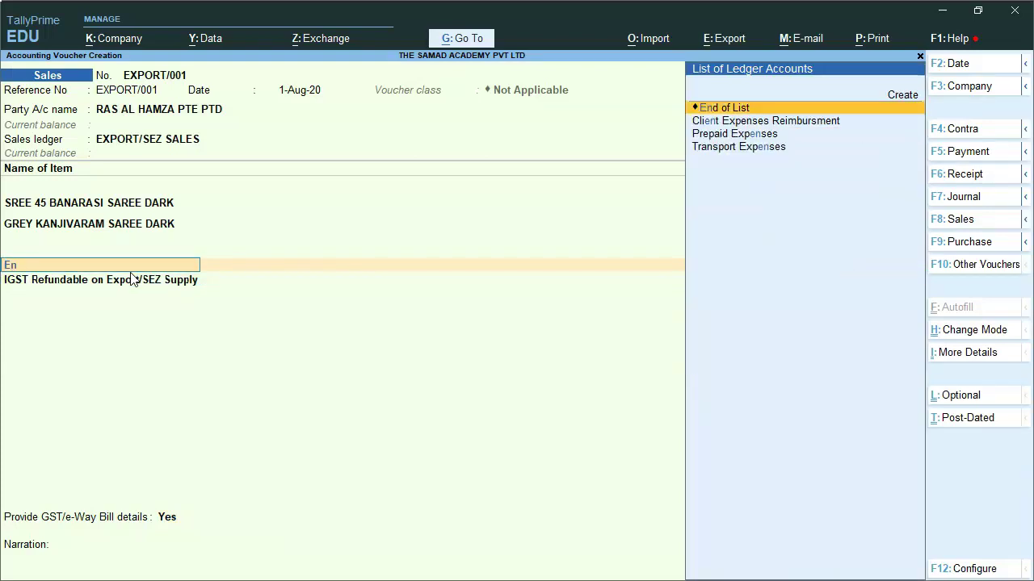
key("Return")
type("End")
key("Return")
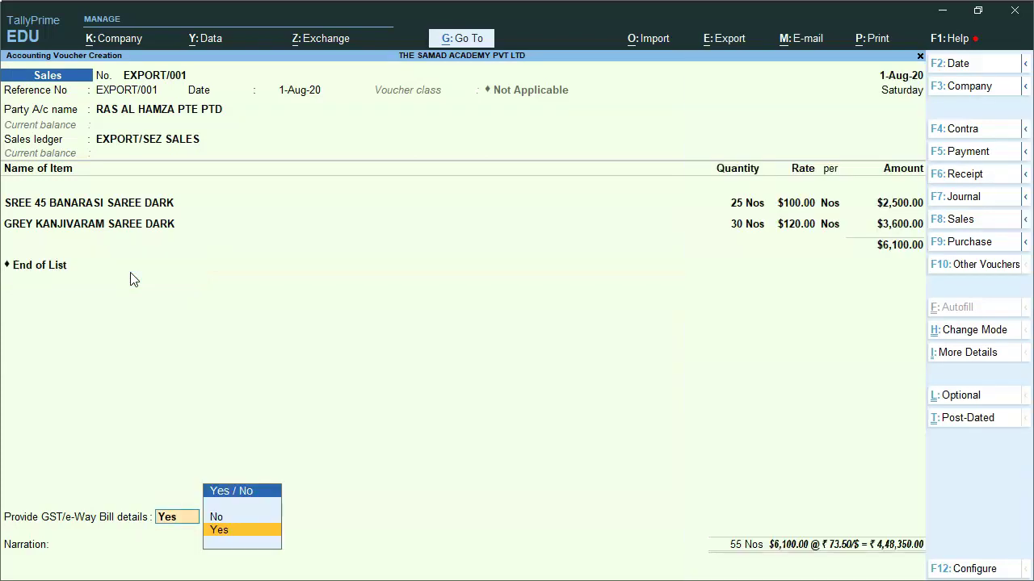
Set the GST/e-Way Bill details option to No, leave the narration blank, and save the export invoice despite the warnings
key("Up")
key("Return")
key("Return")
key("Return")
key("Return")
key("Return")
key("Return")
key("Return")
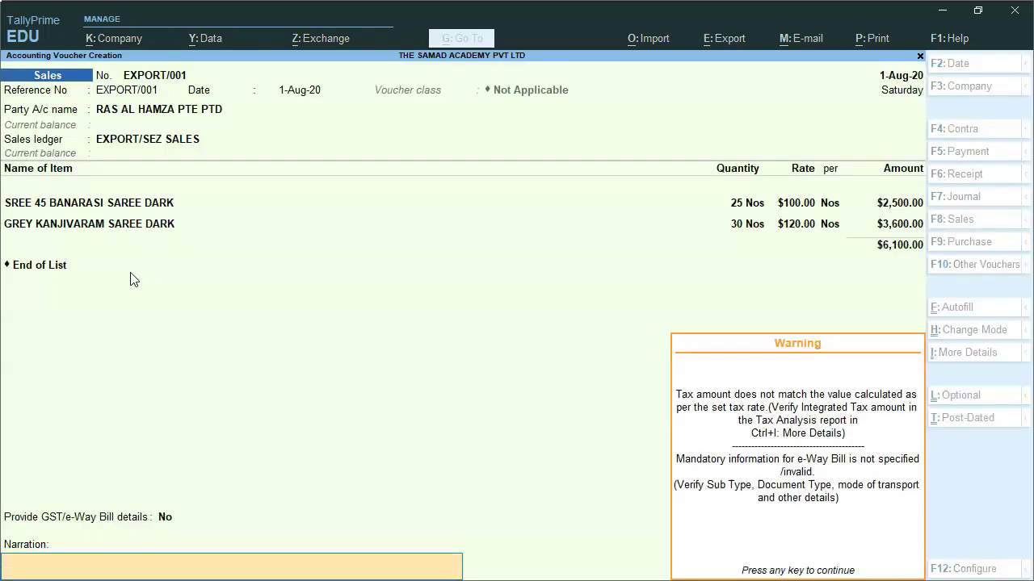
key("Return")
key("Return")
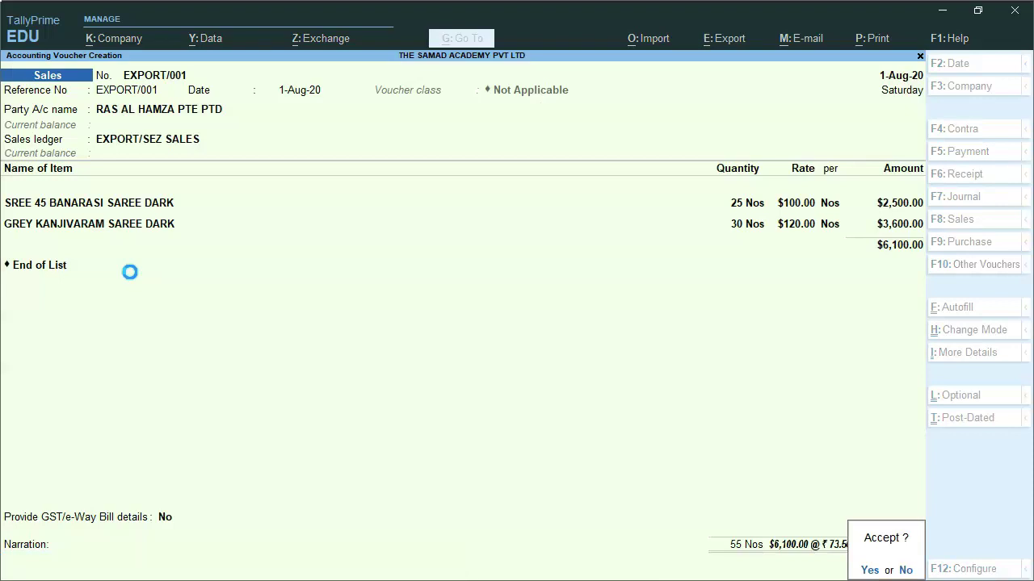
Start a journal voucher without a reference and choose IGST Refundable on Export/SEZ Supply as the debit ledger
left_click(962, 197)
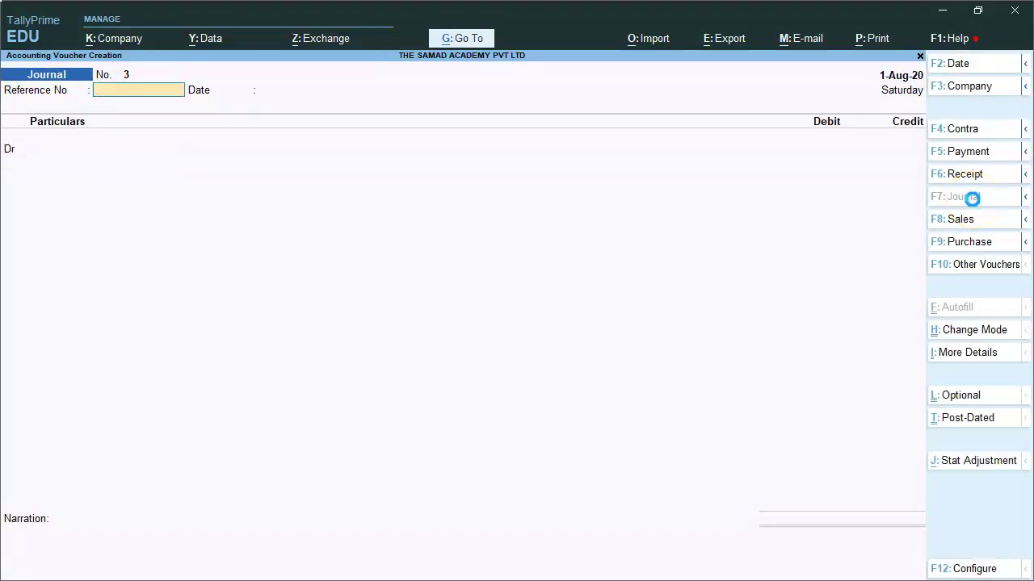
key("Return")
key("Return")
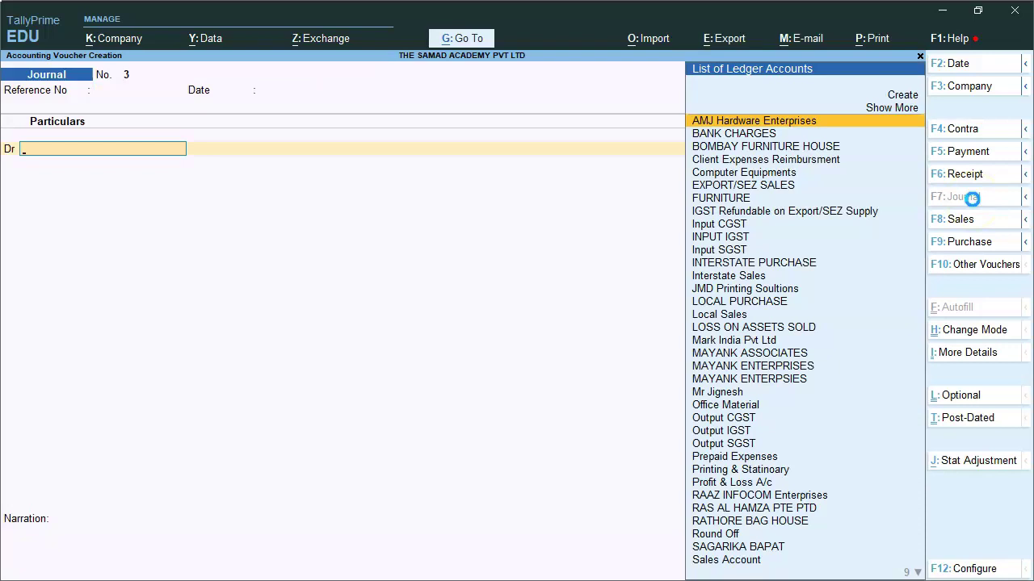
type("TA")
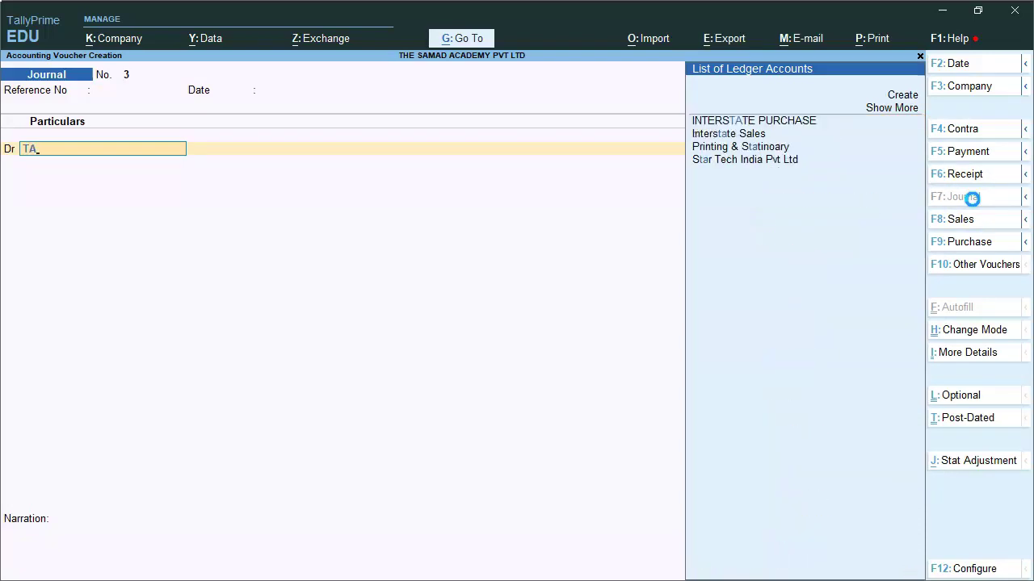
key("BackSpace")
key("BackSpace")
type("SEZ")
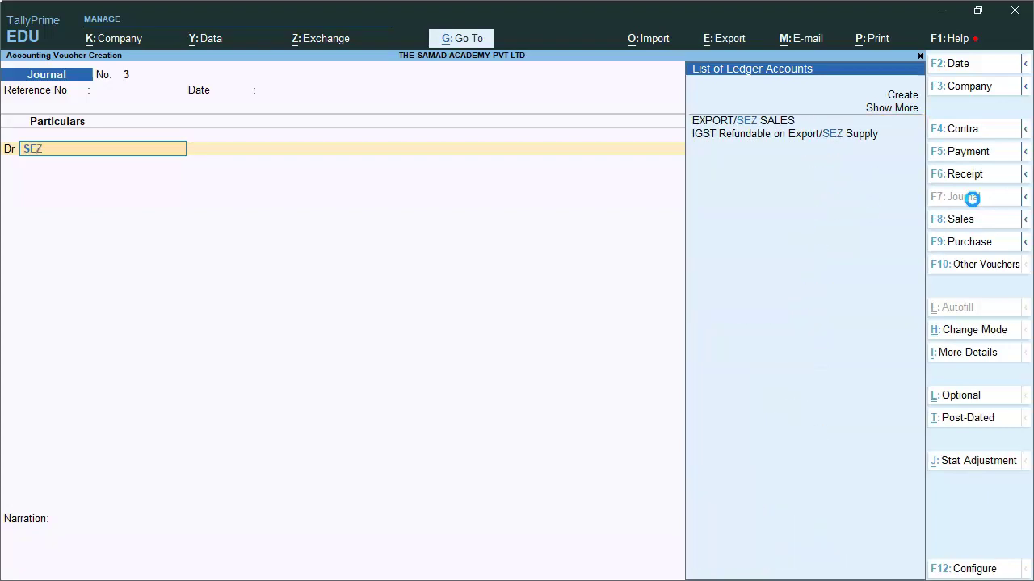
key("Down")
key("Return")
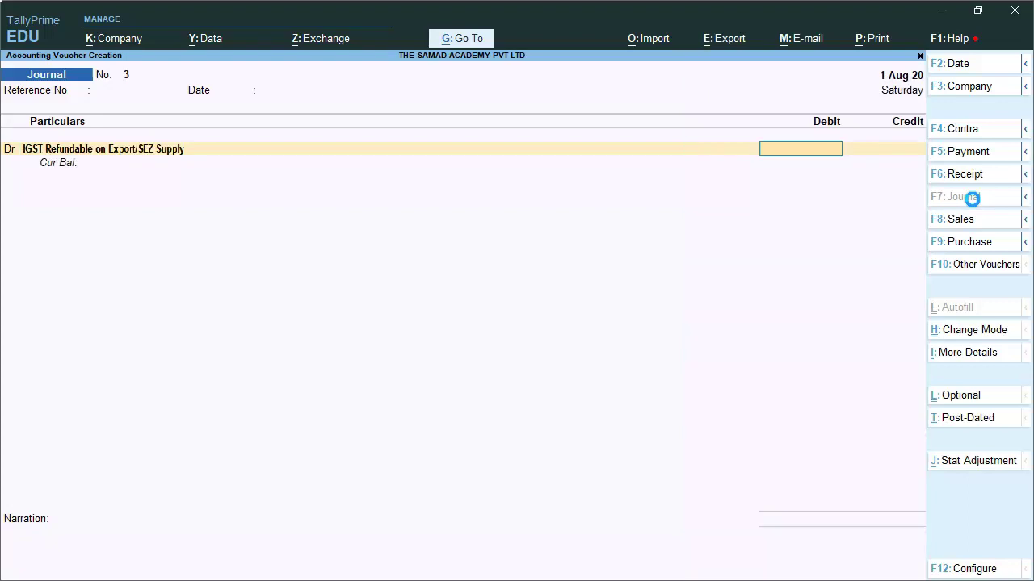
Debit IGST Refundable on Export/SEZ Supply with $305 at the ₹ 73.50/$ exchange rate
type("$305")
key("Return")
key("Return")
key("Return")
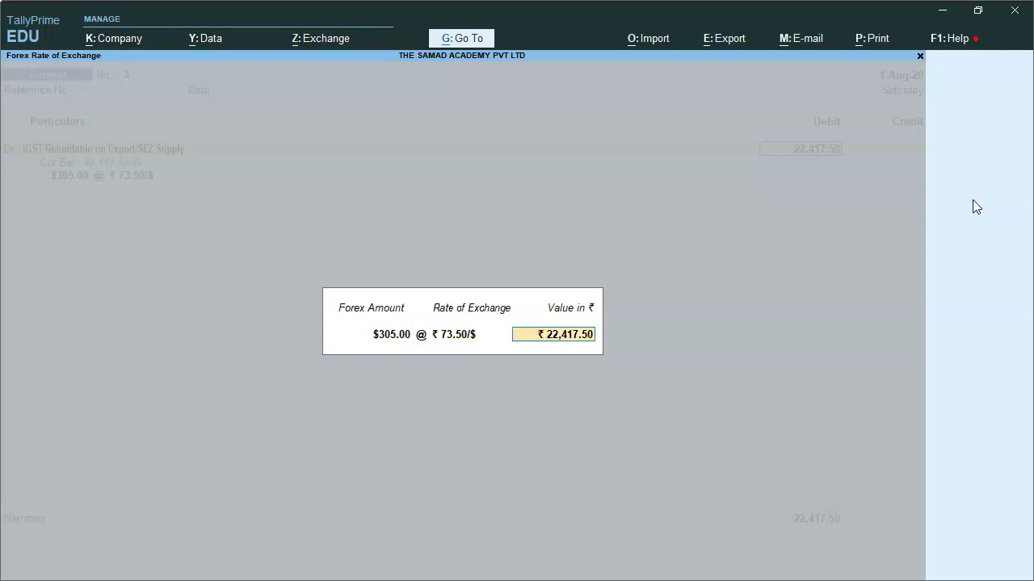
key("Return")
key("Return")
Credit Output IGST with the balancing $305.00 at ₹ 73.50/$ and finish the journal's ledger lines
type("OUTP")
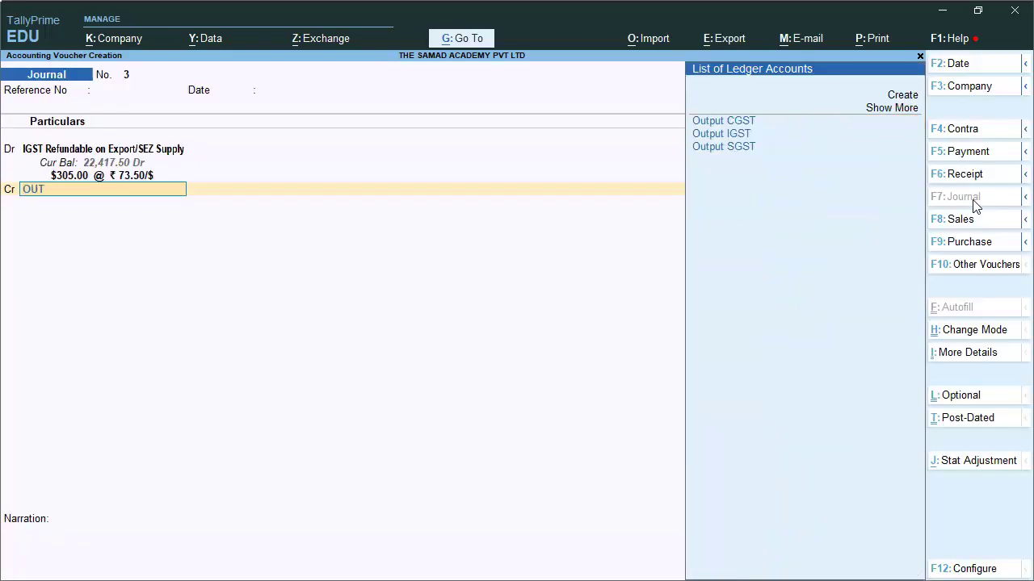
key("Down")
key("Down")
key("Up")
key("Return")
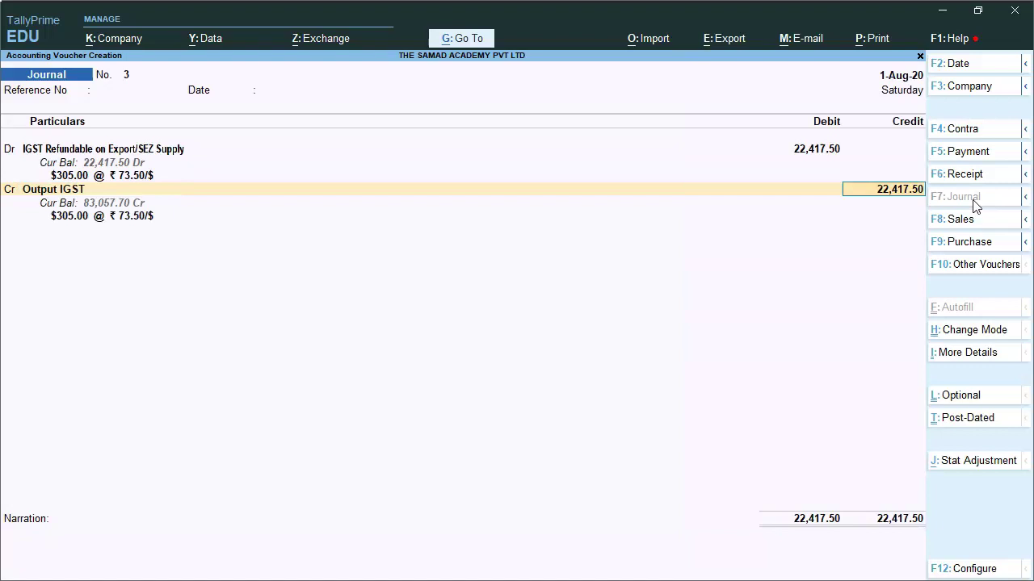
key("Return")
key("Return")
key("Return")
key("Return")
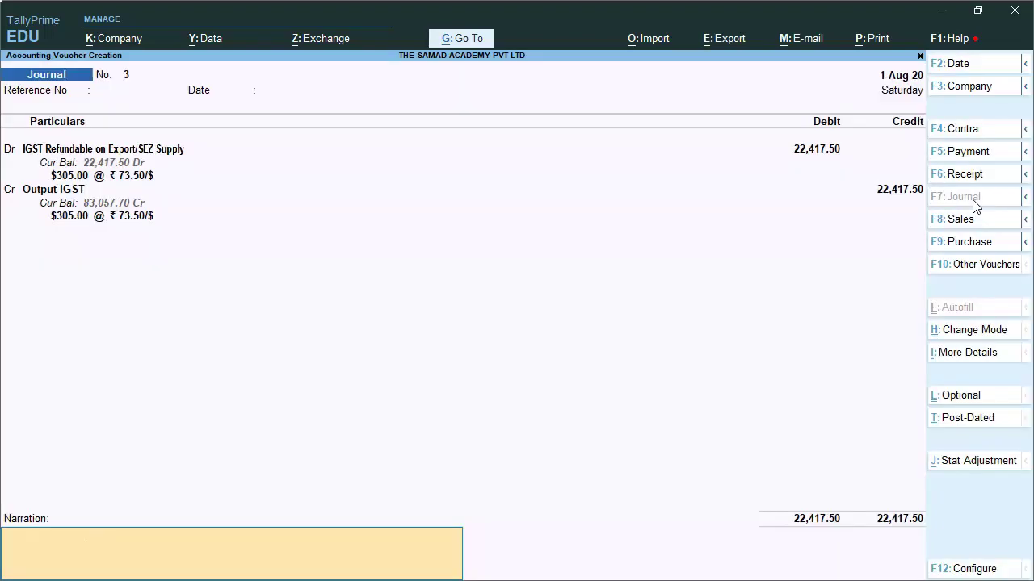
Enter the narration "BEING LIBALITY AMOUNT RAISED IN BOOKS ON INVOICE 003/EXP" and save the journal voucher
type("BEING LIBALITY AMOUNT")
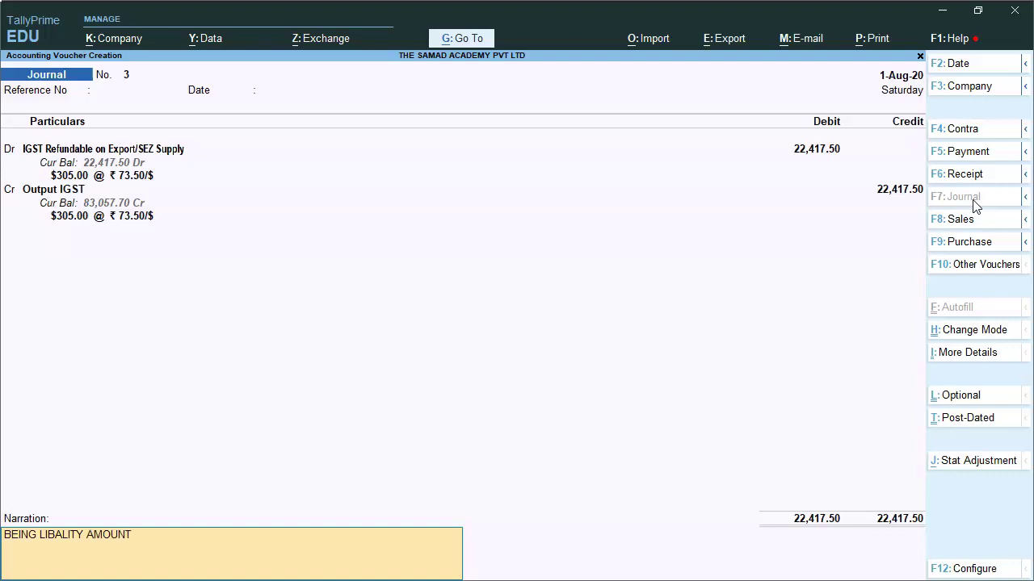
type(" RAISED IN BOOKS ON INVOICE 0")
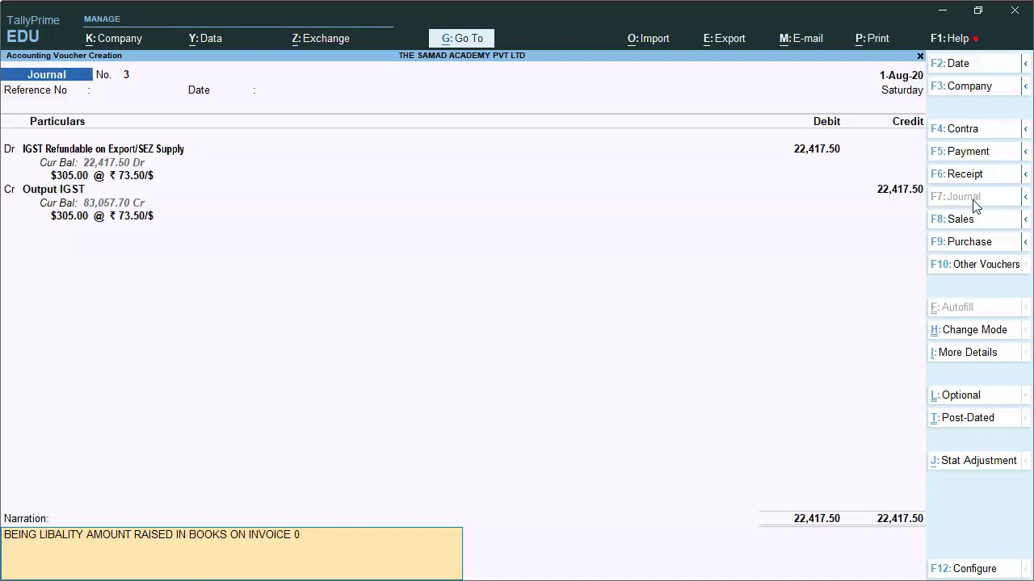
type("03/EXP")
key("Return")
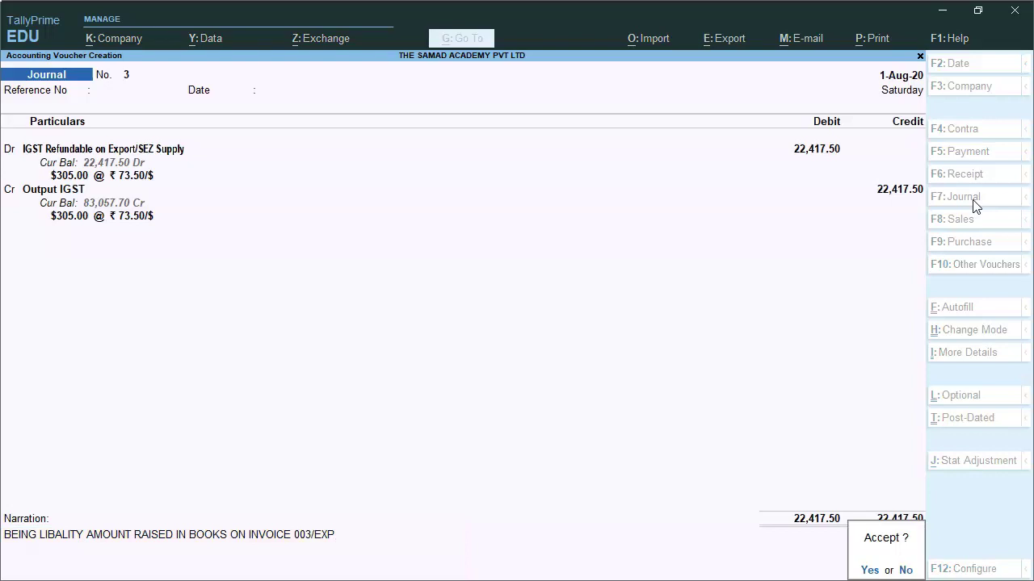
key("Return")
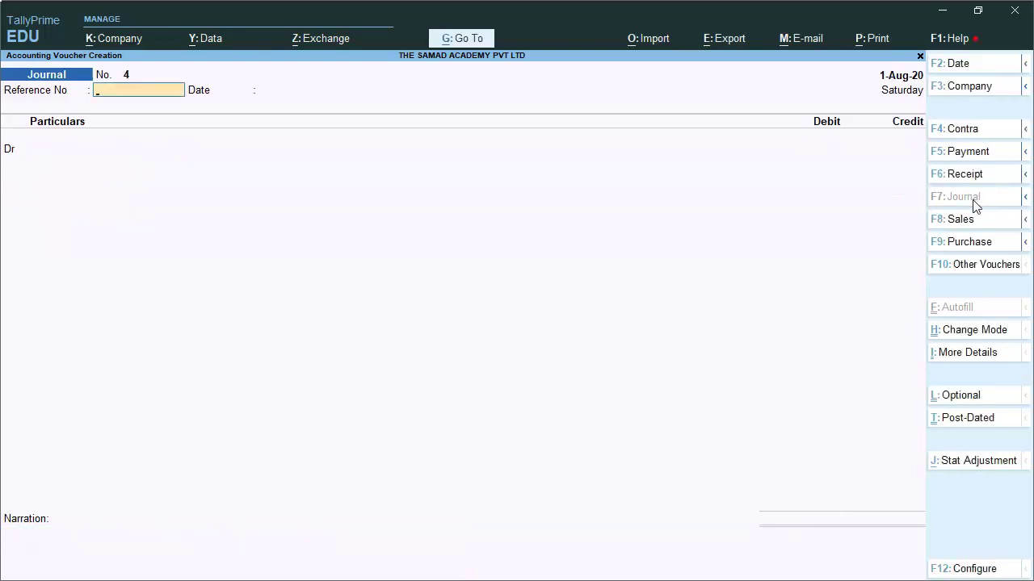
Leave voucher entry and open the Balance Sheet down to the Duties & Taxes group under Current Liabilities
key("Escape")
key("Down")
key("Down")
key("Down")
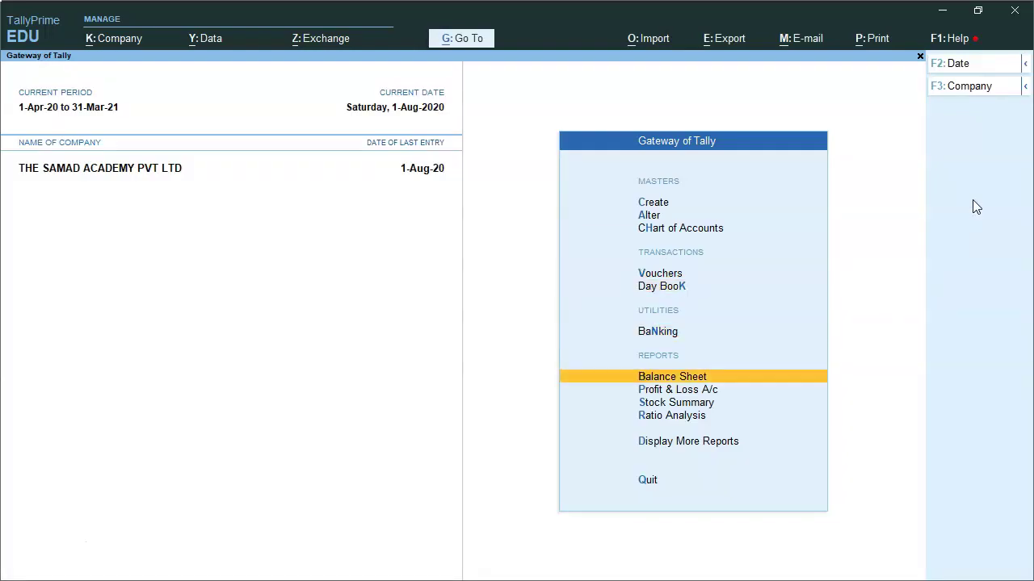
key("Return")
key("Down")
key("Down")
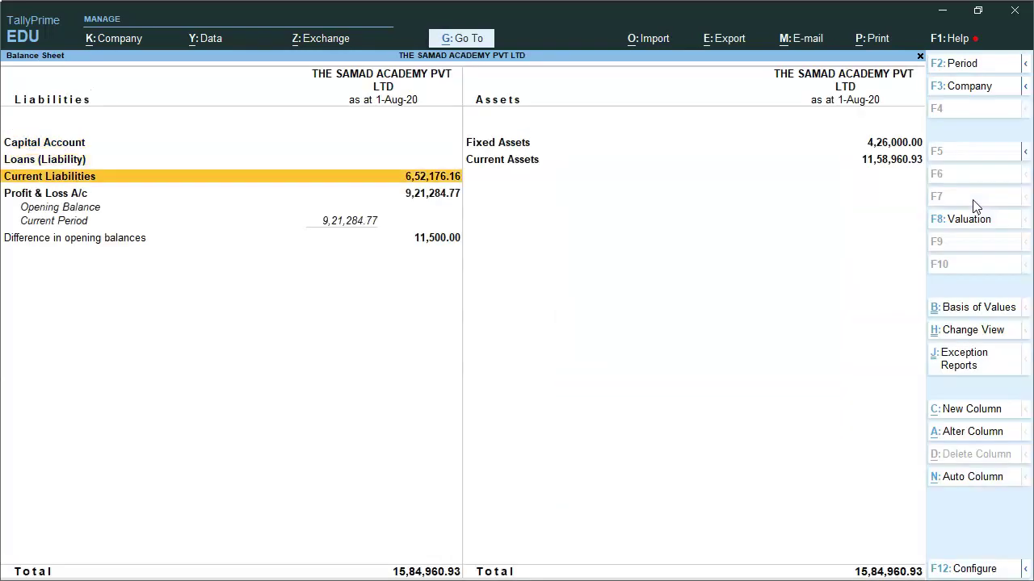
key("Return")
key("Return")
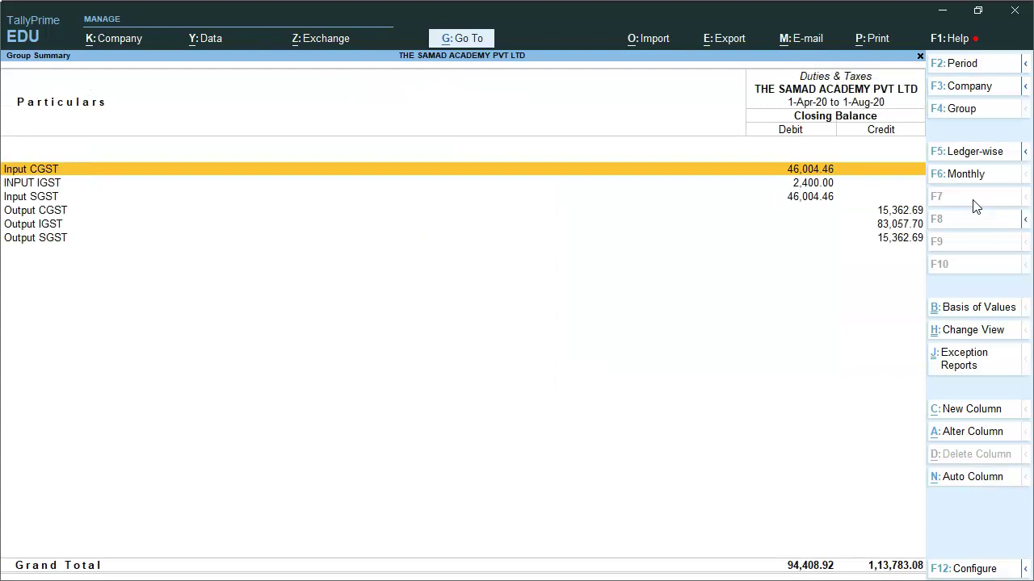
Examine the August voucher entries of the Output IGST ledger
key("Down")
key("Down")
key("Down")
key("Down")
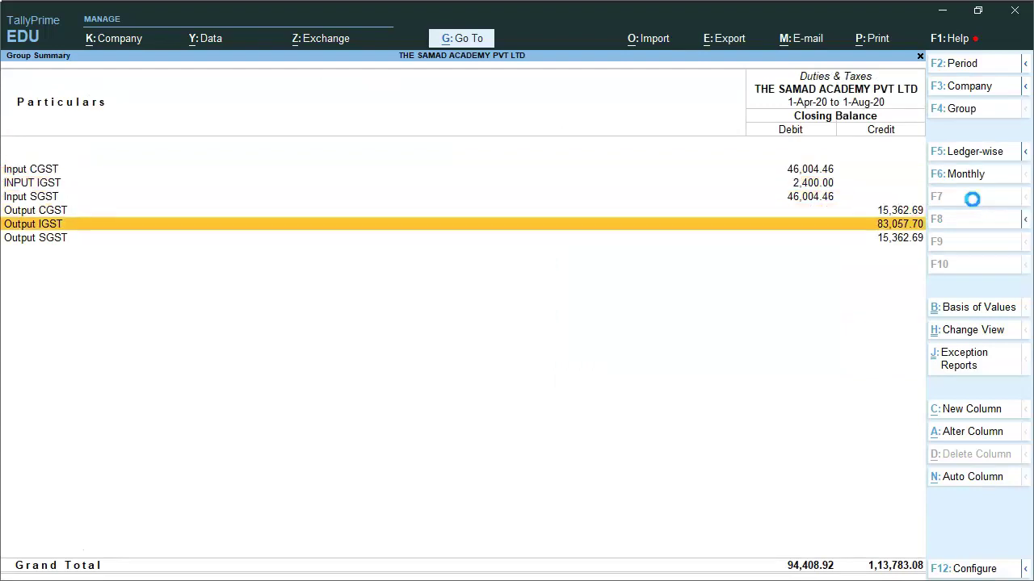
key("Return")
key("Return")
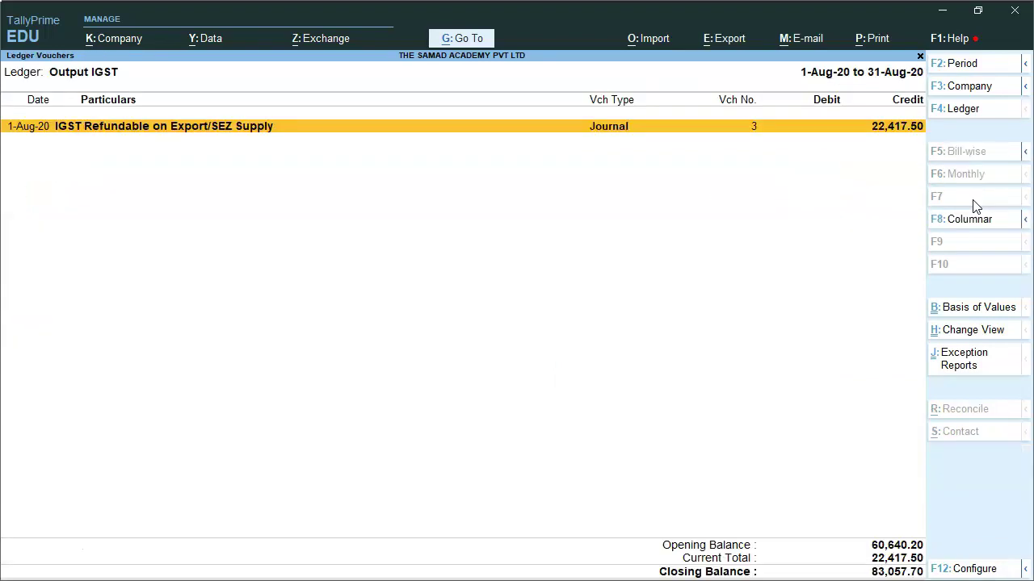
Check IGST Refundable on Export/SEZ Supply under Current Assets in the Balance Sheet, and return to the Gateway of Tally
key("Escape")
key("Escape")
key("Escape")
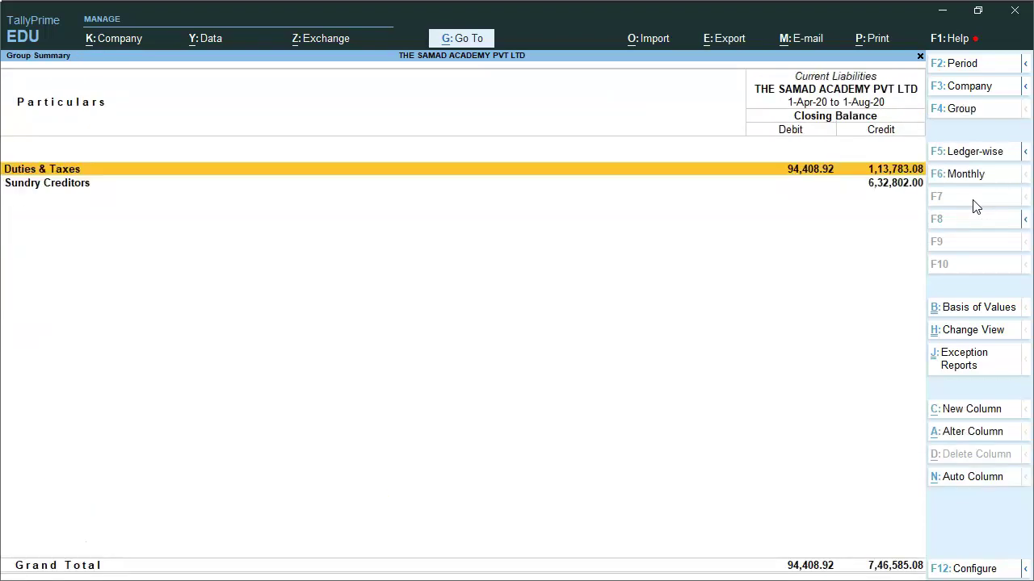
key("Escape")
key("Right")
key("Return")
key("Down")
key("Down")
key("Down")
key("Down")
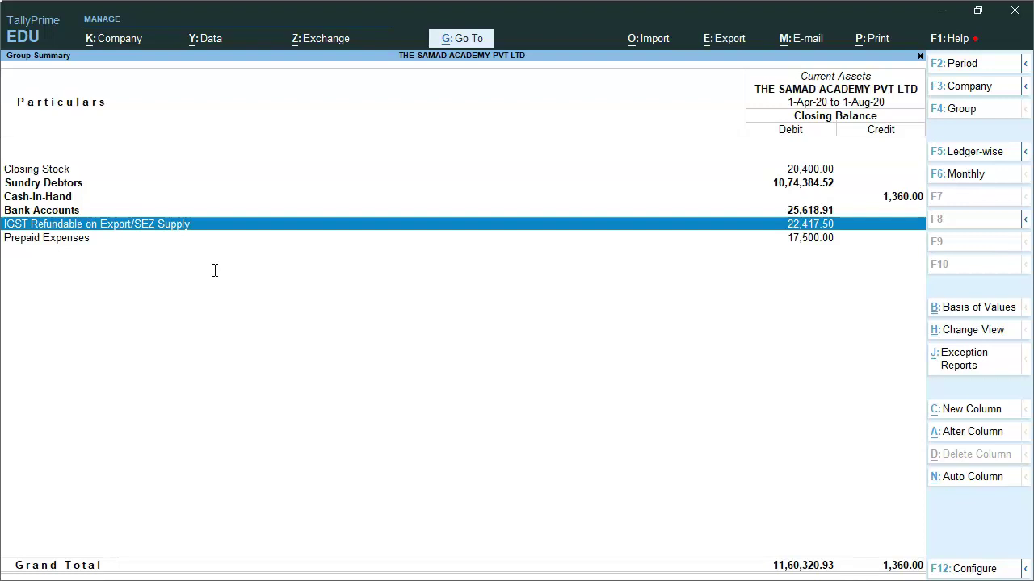
key("Escape")
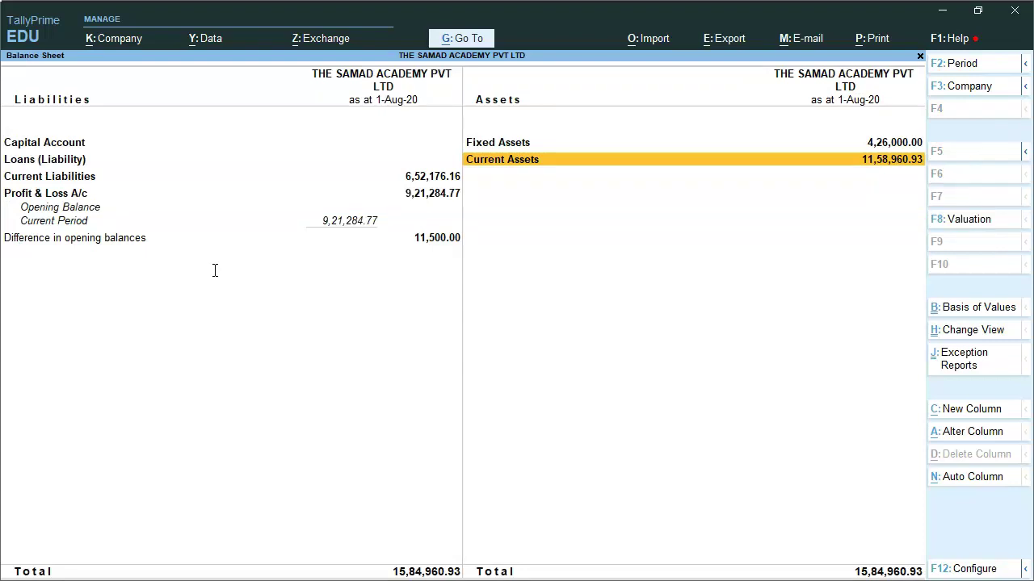
key("Escape")
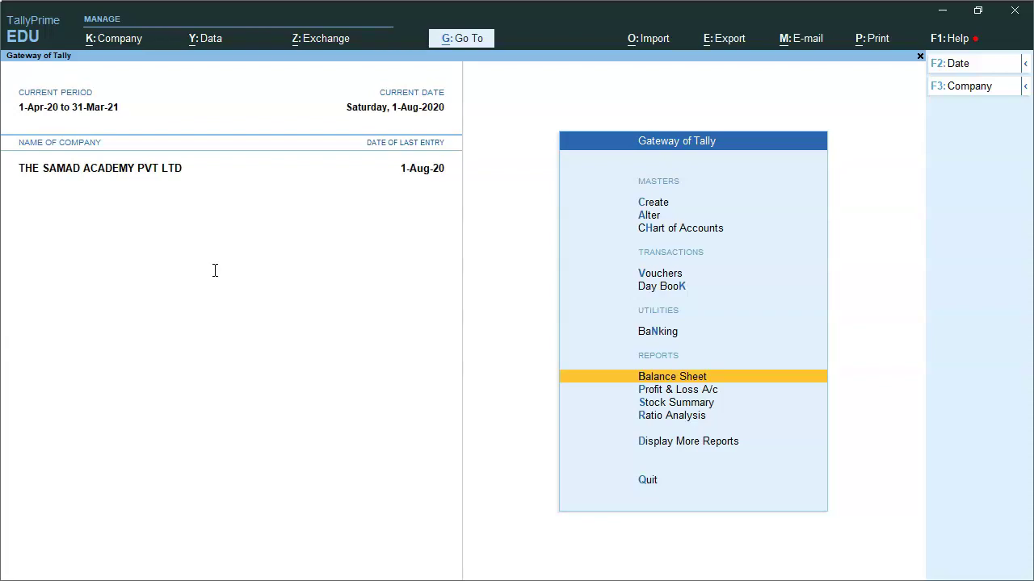
Switch to the PowerPoint slide on taxable SEZ sales and copy the GSTIN of Vardhman Jewelers
key("alt+Tab")
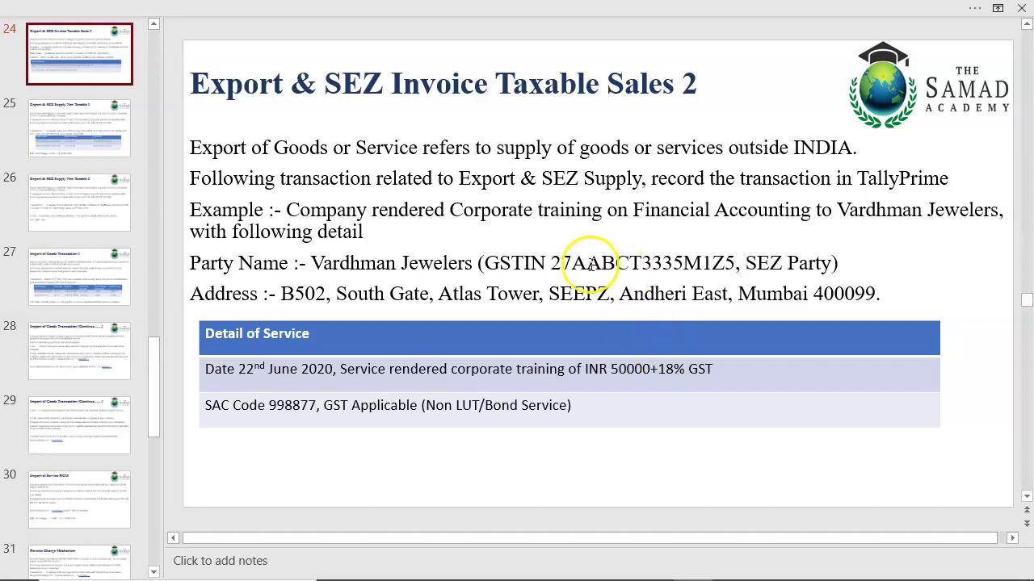
left_click(556, 264)
left_click_drag(557, 265, 733, 269)
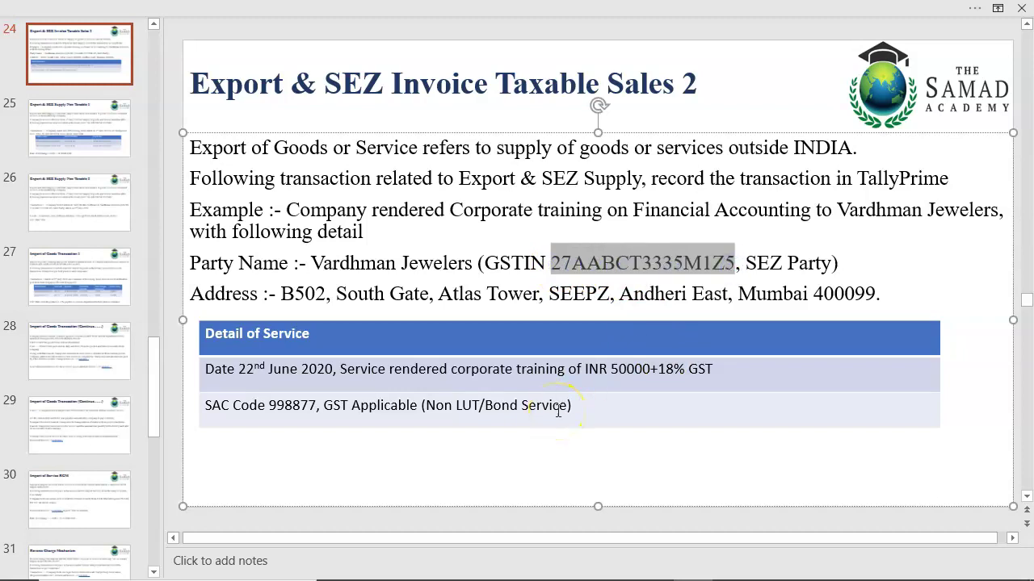
Return to TallyPrime and start a new voucher of type Sales
key("alt+Tab")
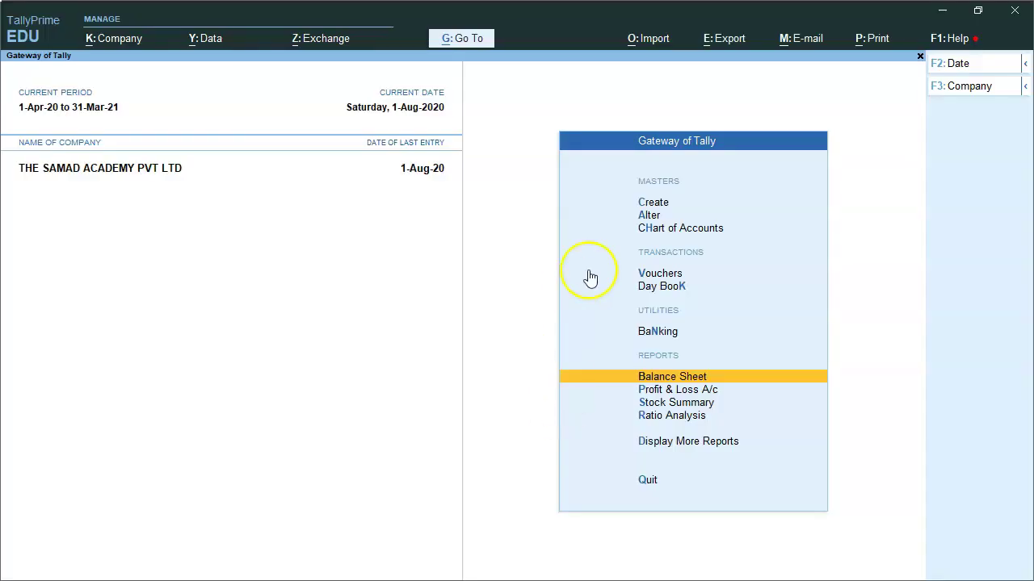
left_click(664, 273)
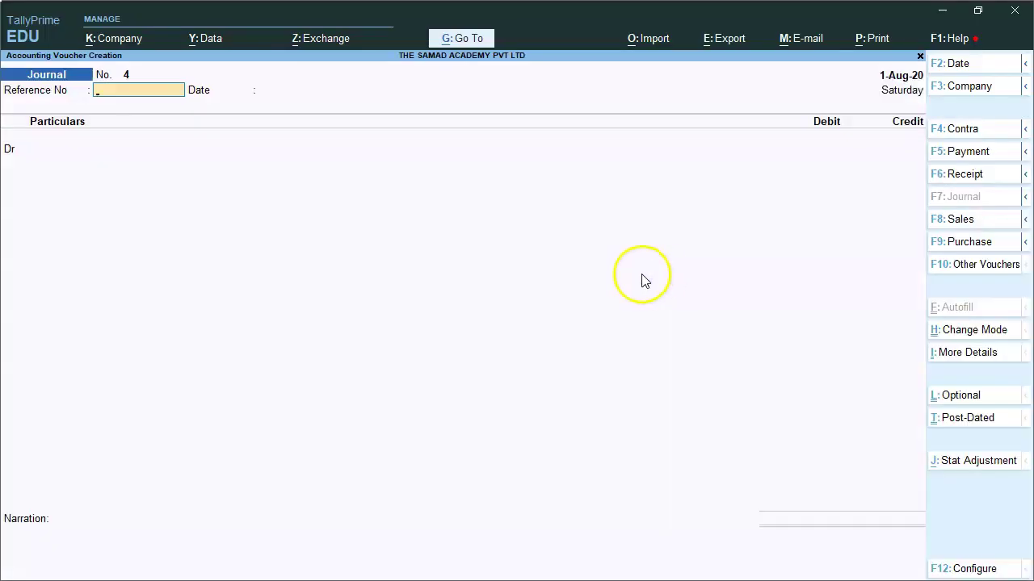
left_click(958, 222)
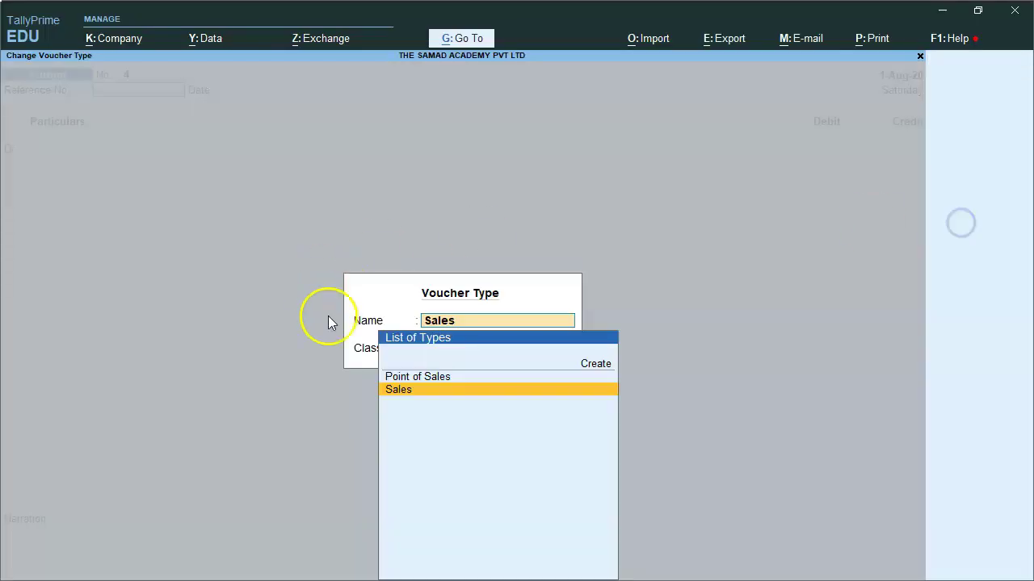
key("Return")
left_click(656, 355)
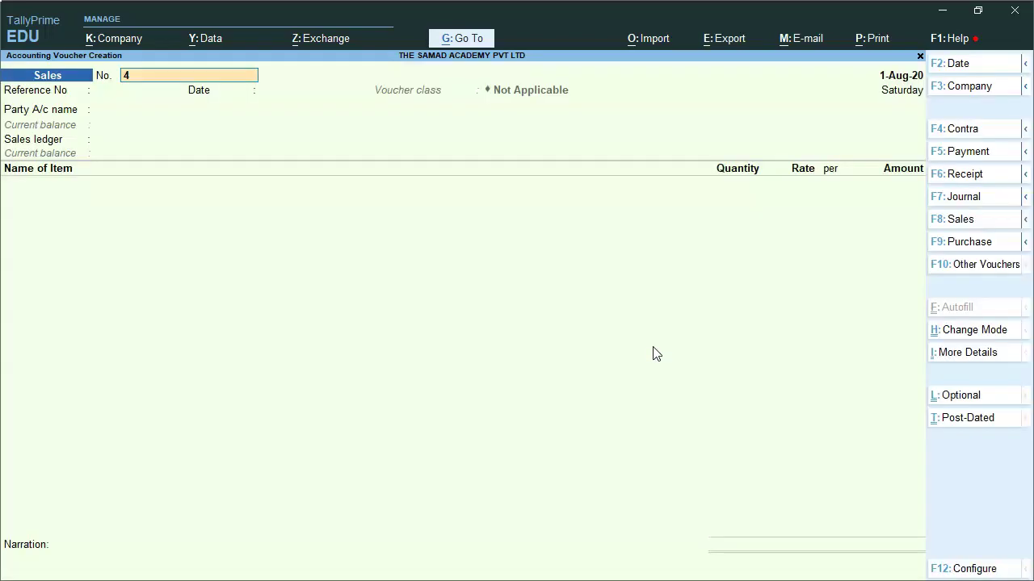
Number the sales voucher EXPORT/002 and leave its reference number and reference date blank
key("BackSpace")
type("2")
key("Return")
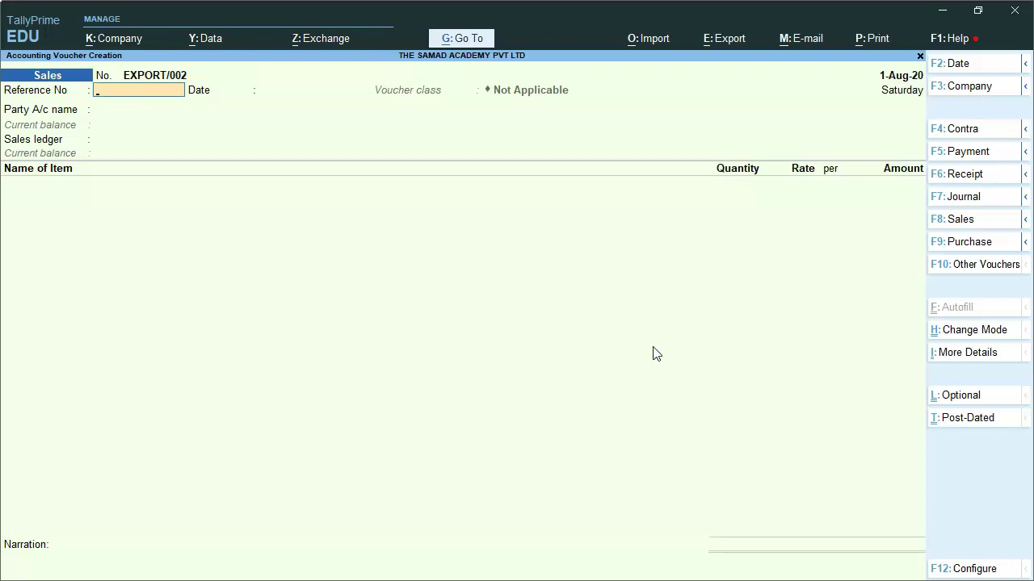
key("Return")
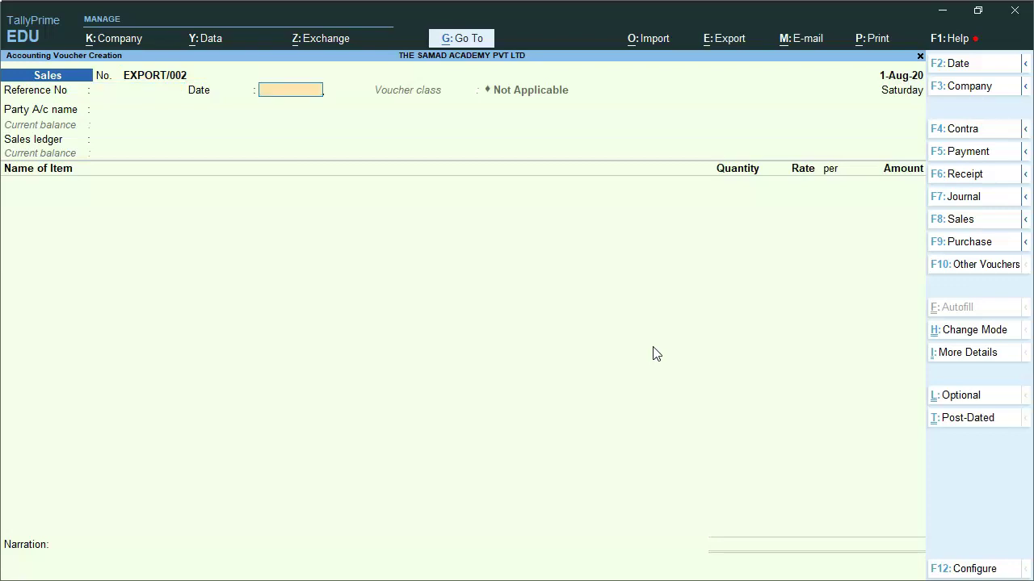
key("Return")
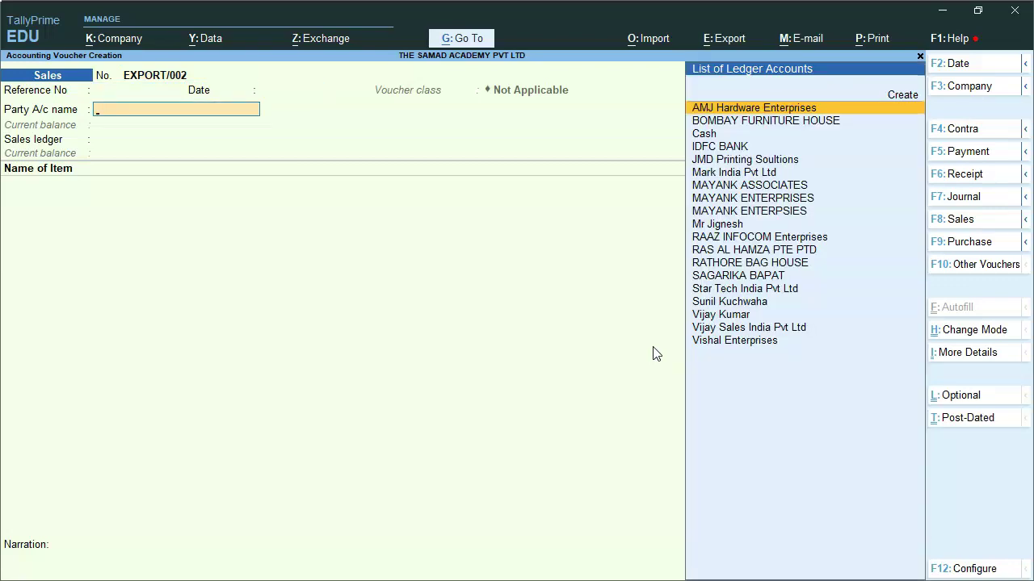
Create a party ledger named VARDHMAN JEWELLERAS under Sundry Debtors
key("alt+c")
type("VA")
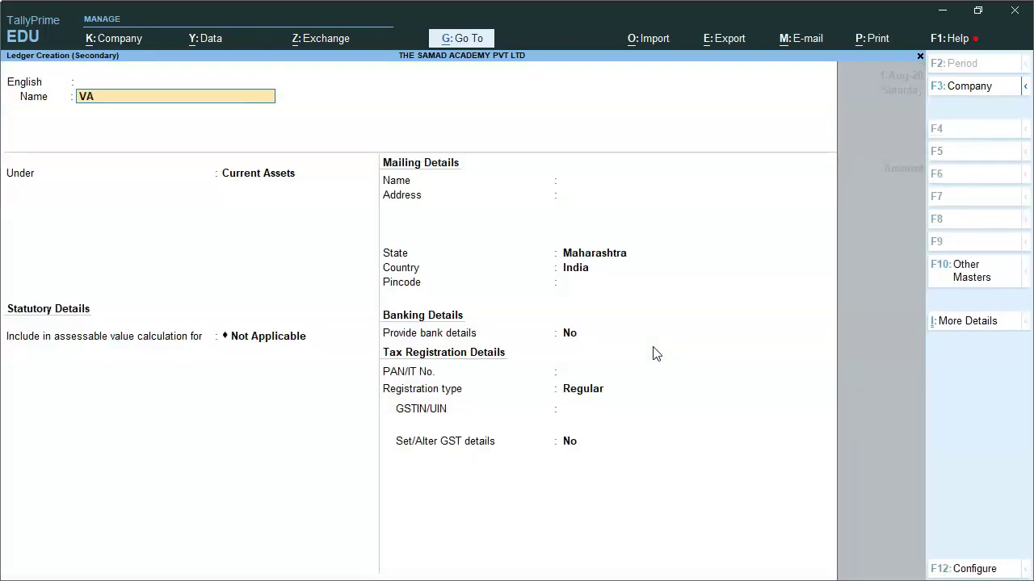
type("RDHMAN JEWELLERAS")
key("Return")
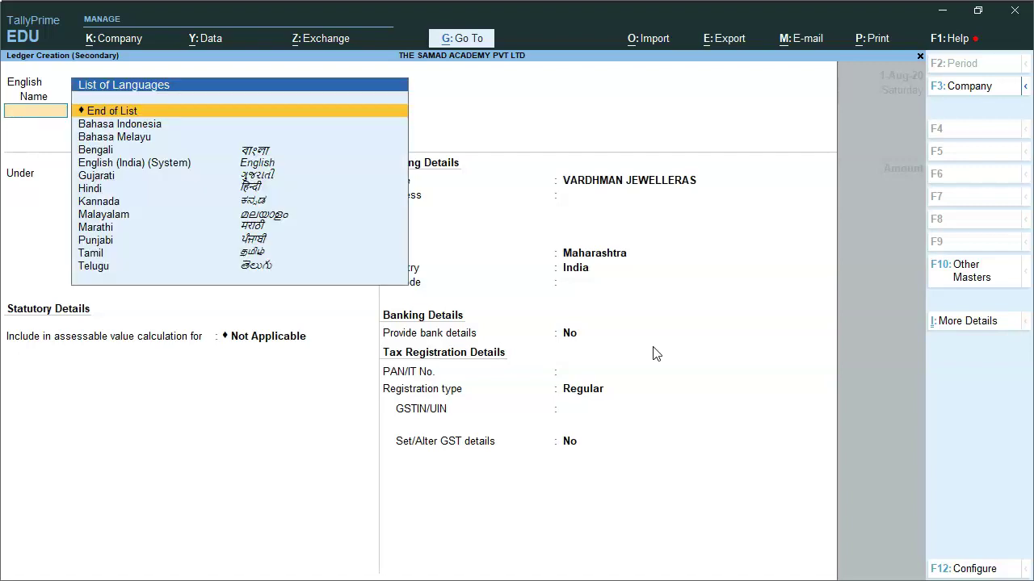
key("Return")
type("DEB")
key("Return")
Keep the ledger's default billing and mailing details and the Regular registration type, and paste the copied GSTIN
key("Return")
key("Return")
key("Return")
key("Return")
key("Return")
key("Return")
key("Return")
key("Return")
key("Return")
key("ctrl+alt+v")
key("Return")
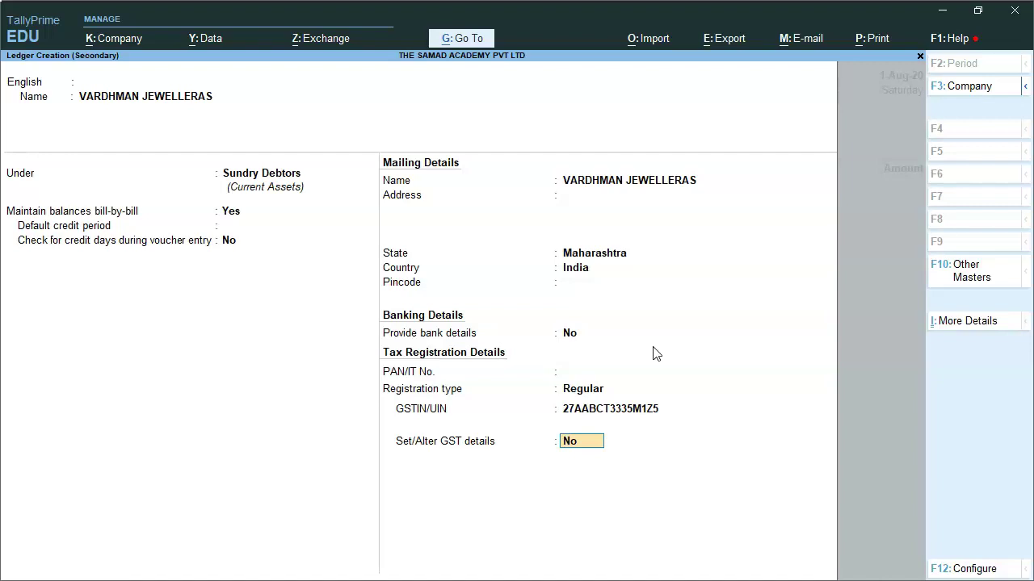
Set the party type to SEZ in the GST details, and save the ledger as the invoice's party with its default details
key("y")
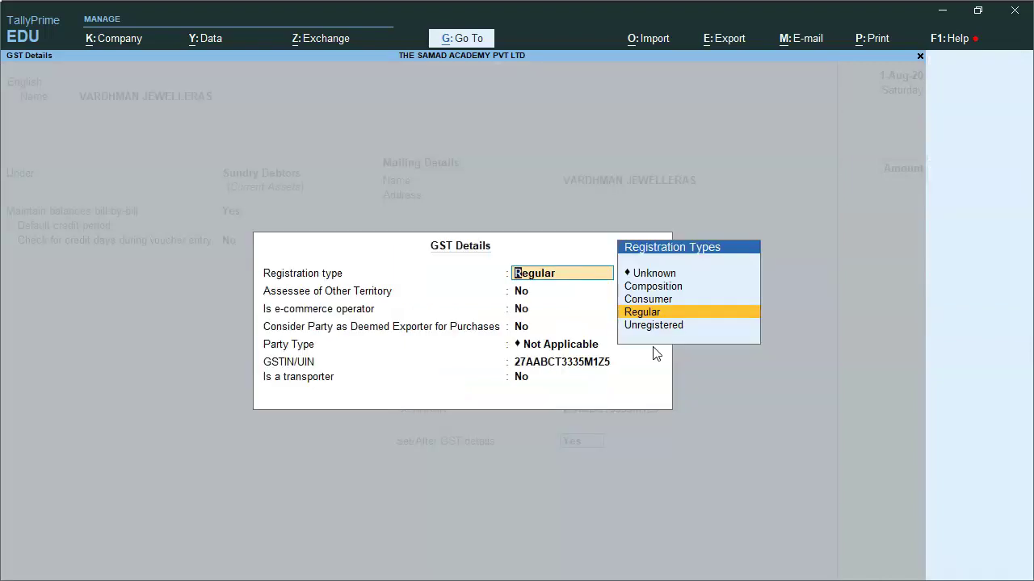
key("Return")
key("Return")
key("Return")
key("Return")
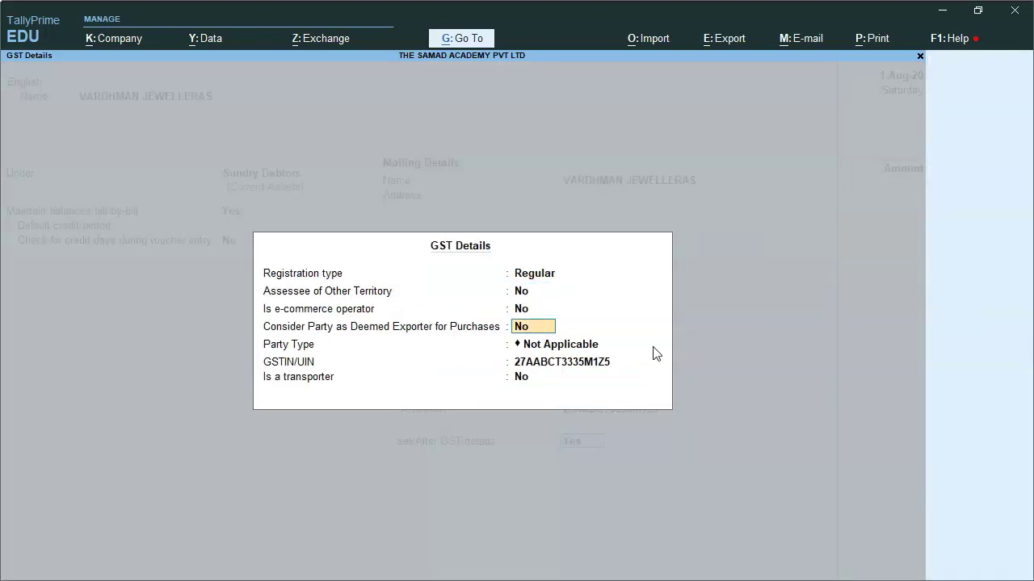
key("Down")
key("Down")
key("Down")
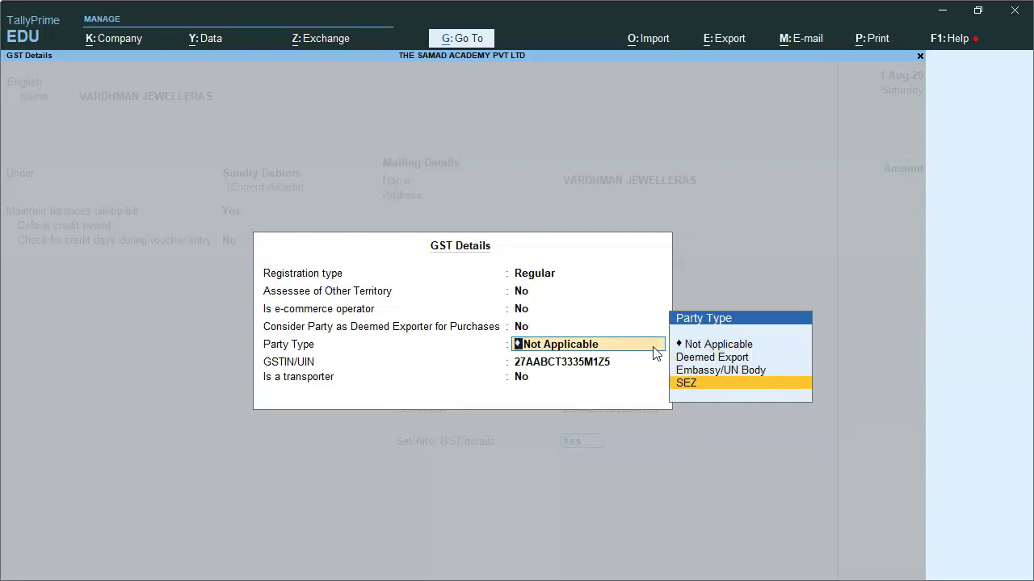
key("Return")
key("Return")
key("Return")
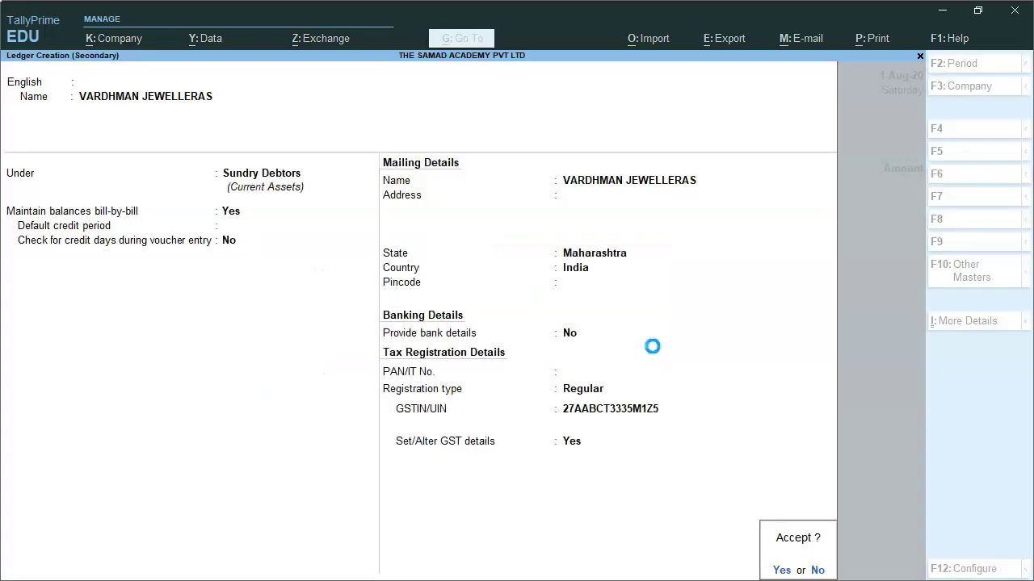
key("Return")
key("ctrl+a")
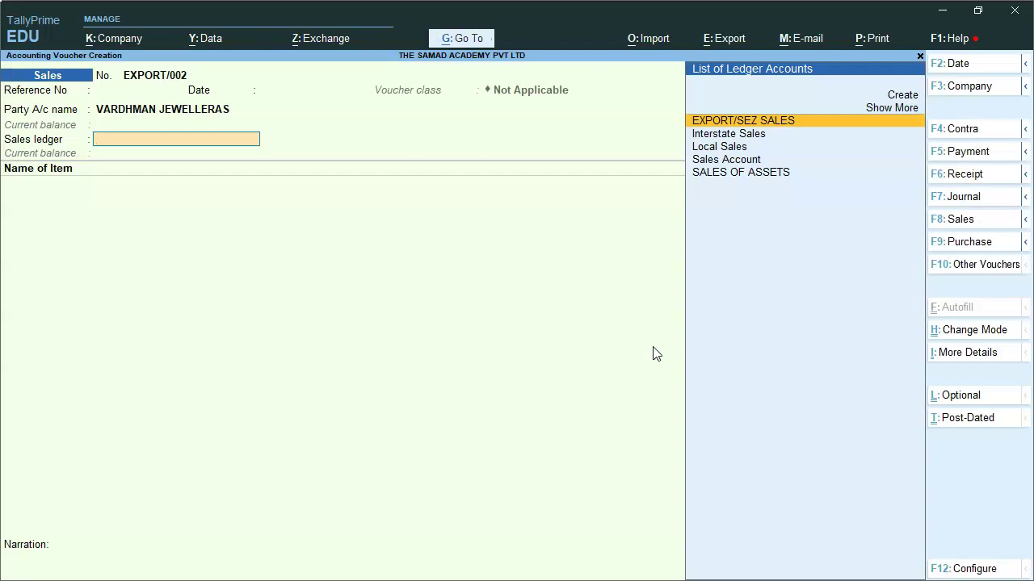
Change the sales voucher to Accounting Invoice mode, keeping voucher number EXPORT/002 and party VARDHMAN JEWELLERAS
left_click(968, 331)
left_click(404, 154)
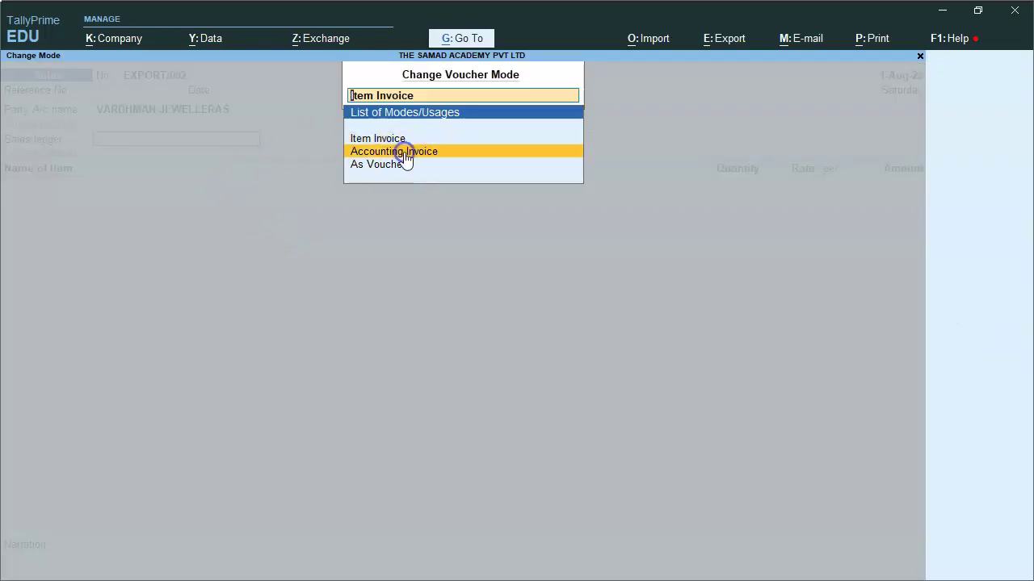
key("Return")
key("Return")
key("Return")
key("Return")
key("Return")
Create a ledger named CORPORATE TRAINING from the invoice's particulars line and place it under Direct Incomes
type("CO")
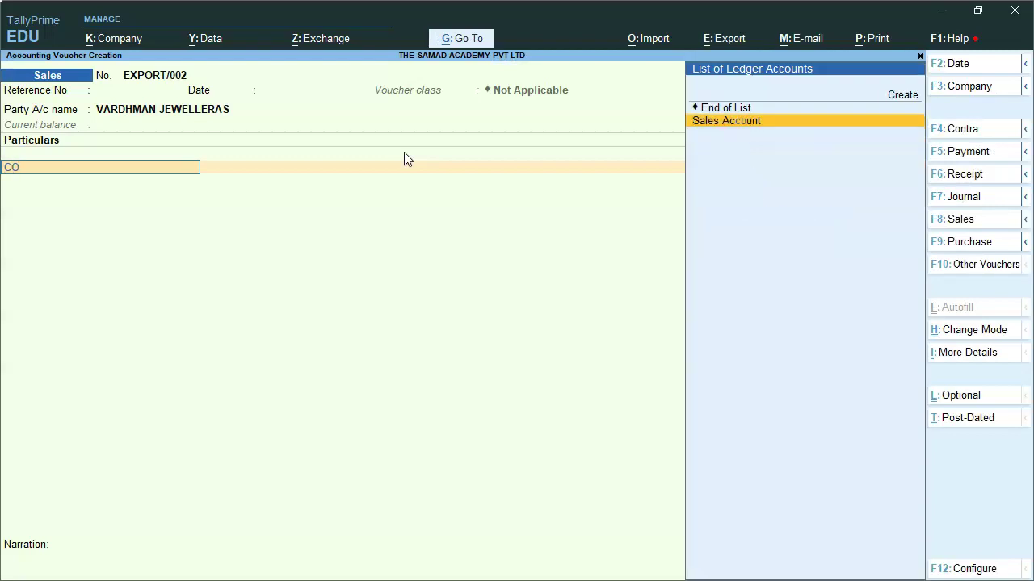
type("N")
key("BackSpace")
key("alt+c")
type("ORPORATE TRAINIM")
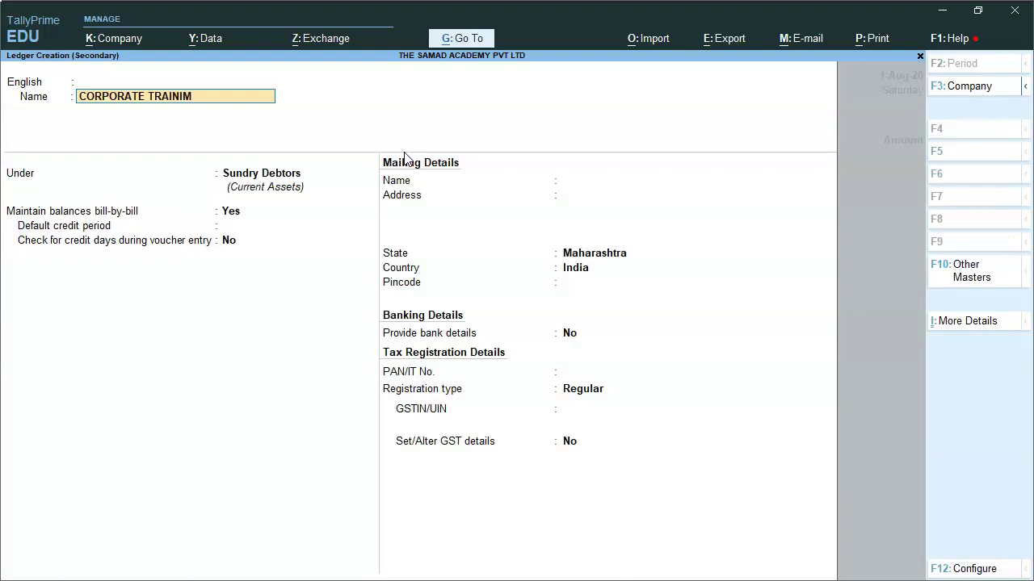
key("BackSpace")
type("NG")
key("Return")
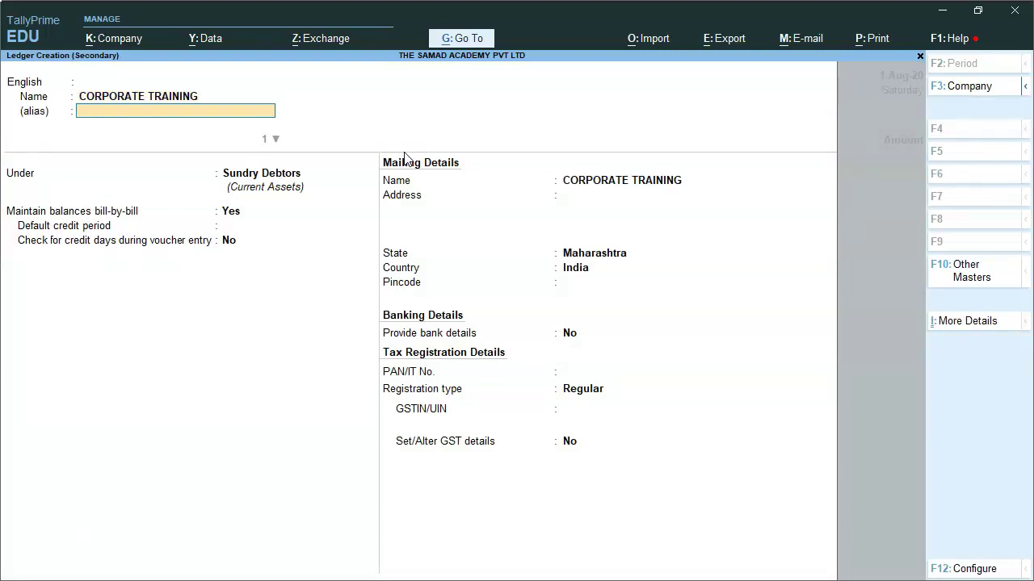
key("Return")
type("DIRE")
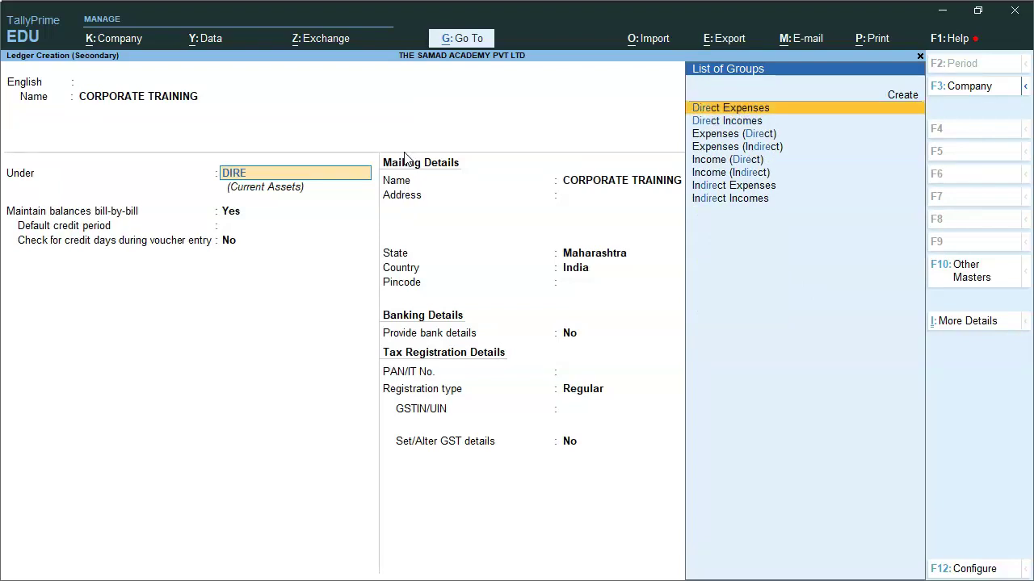
key("Down")
key("Return")
key("Return")
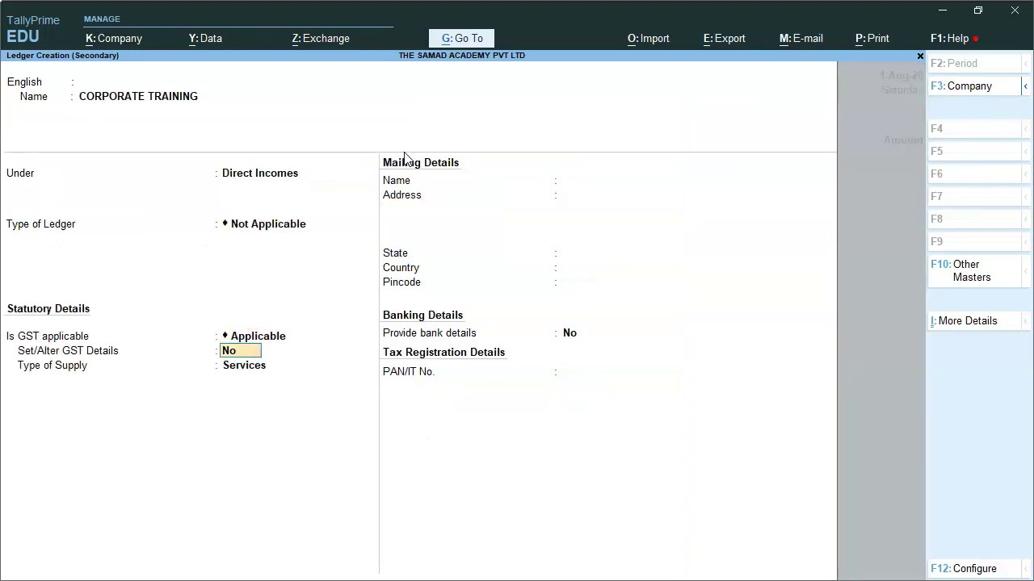
Enter HSN/SAC 998547 in the CORPORATE TRAINING ledger's GST details and keep the nature of transaction as Not Applicable
type("y")
type("998547")
key("Return")
key("Return")
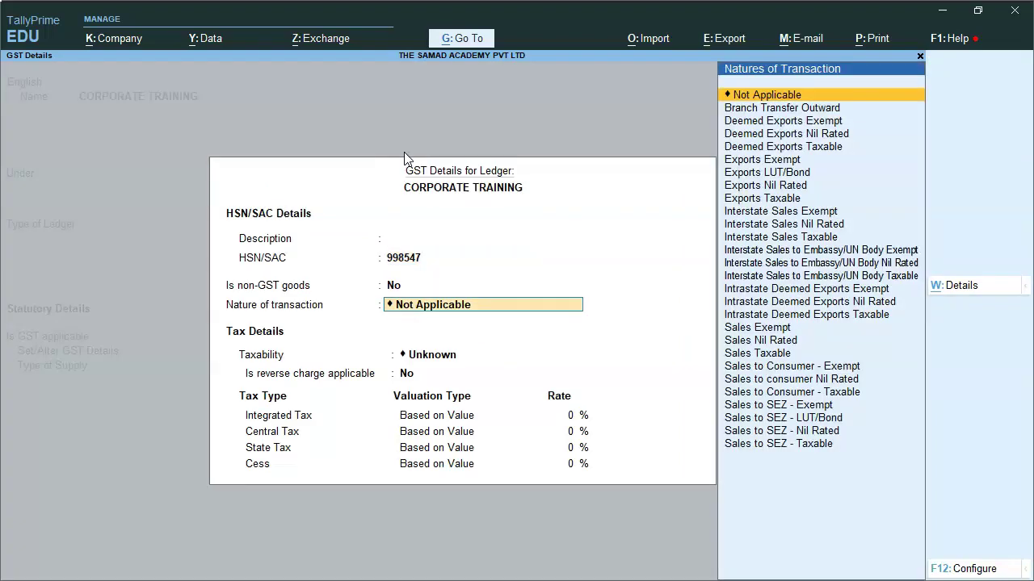
key("Return")
Make the ledger Taxable at 18% integrated tax and save it with Services as the type of supply
key("Down")
key("Down")
key("Down")
key("Return")
key("Return")
type("18")
key("Return")
key("Return")
key("Return")
key("Return")
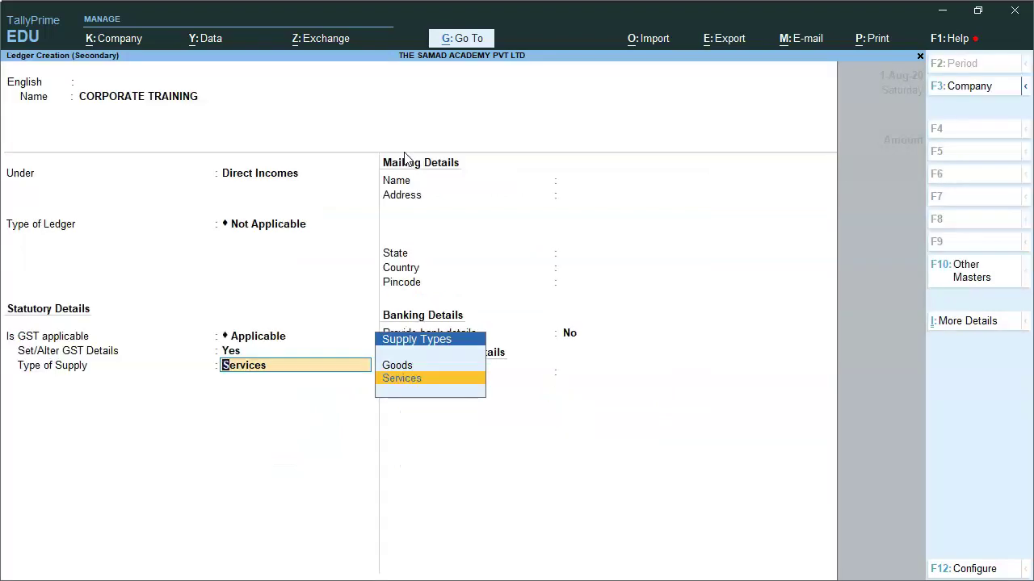
key("Return")
key("Return")
key("Return")
Enter 50,000.00 as the CORPORATE TRAINING amount and accept the default tax classification details
type("500000.00")
key("Return")
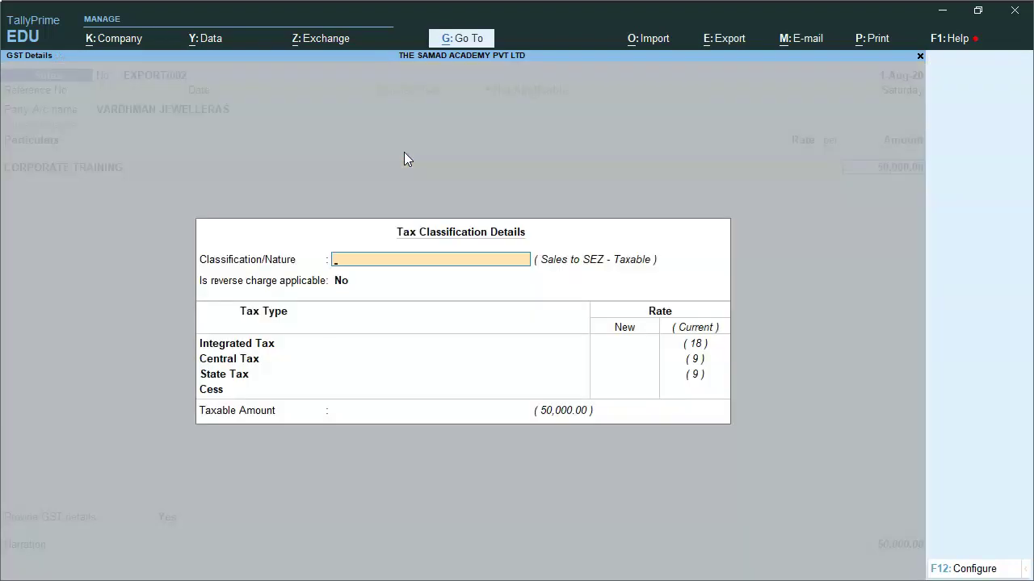
key("Return")
key("Return")
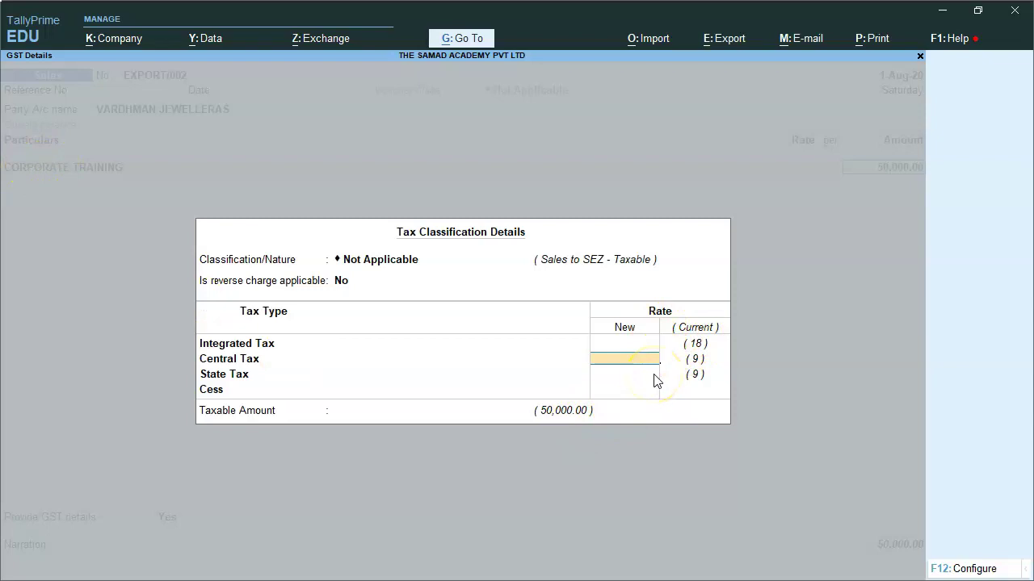
key("Return")
key("Return")
key("Return")
key("Return")
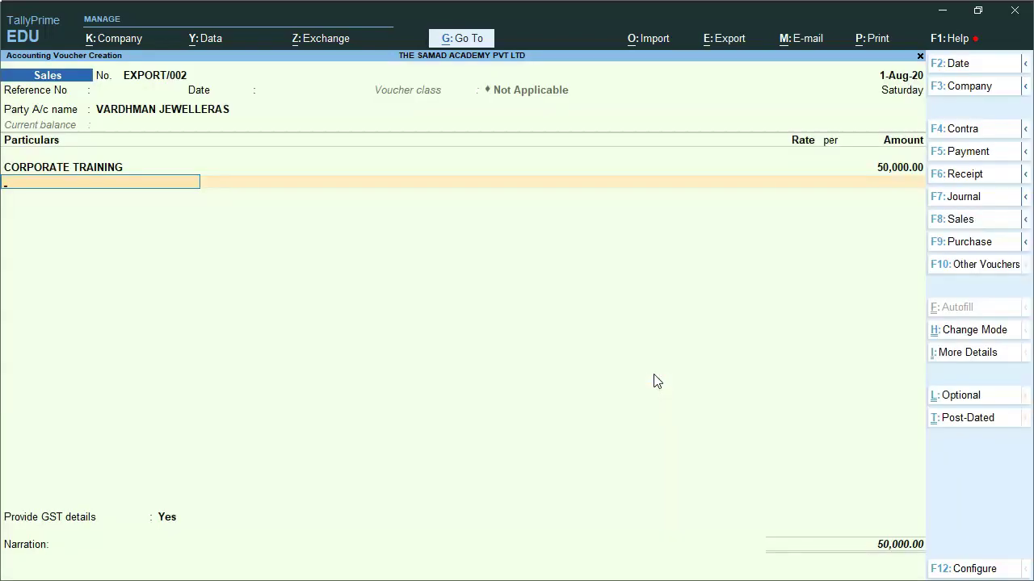
Add an Output IGST line with the calculated amount of 9,000.00 to invoice EXPORT/002
type("OUT")
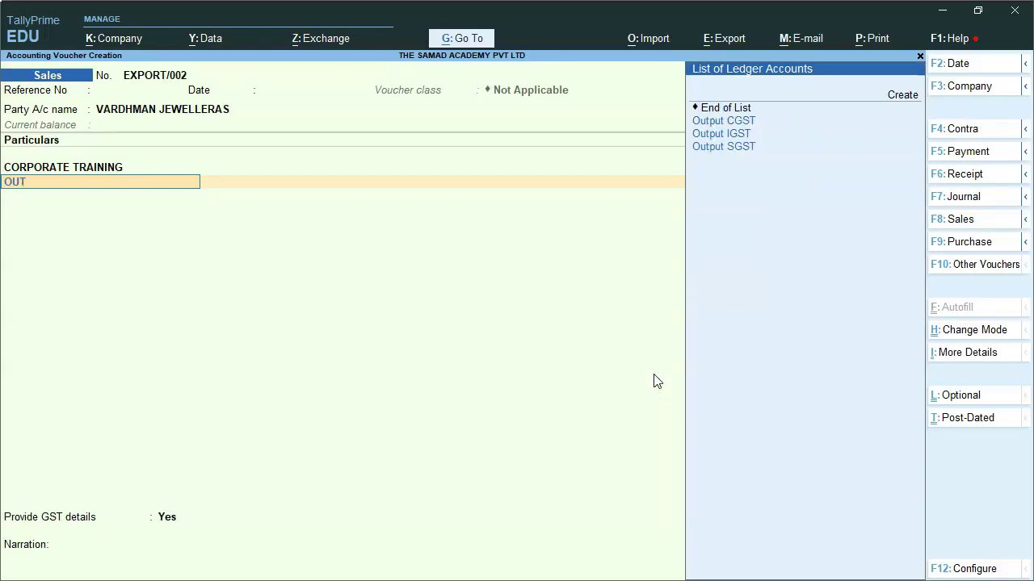
key("Down")
key("Down")
key("Return")
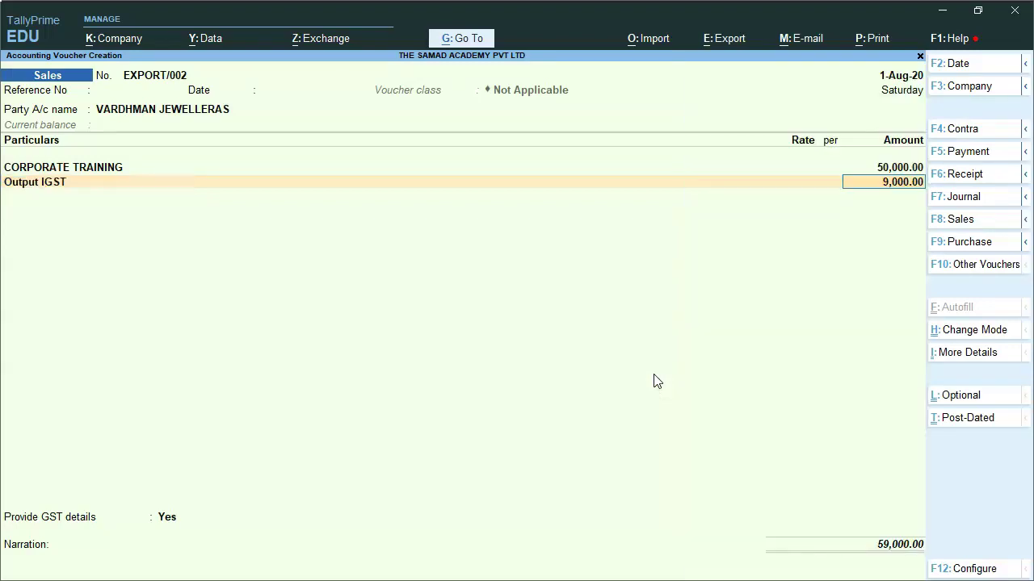
key("Return")
Add an IGST Refundable on Export/SEZ Supply line with the amount -9000
type("IGST")
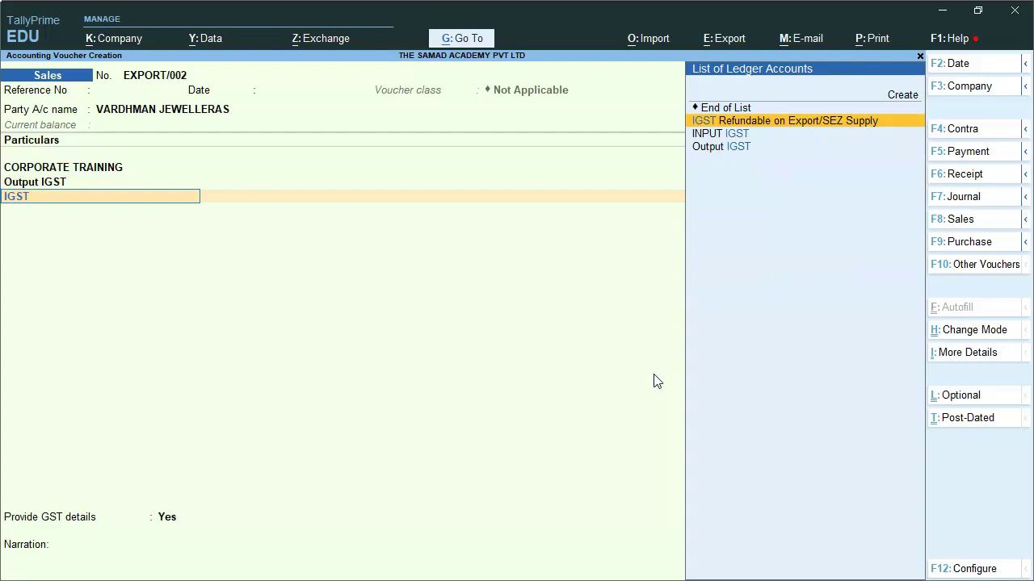
key("Return")
type("-9000")
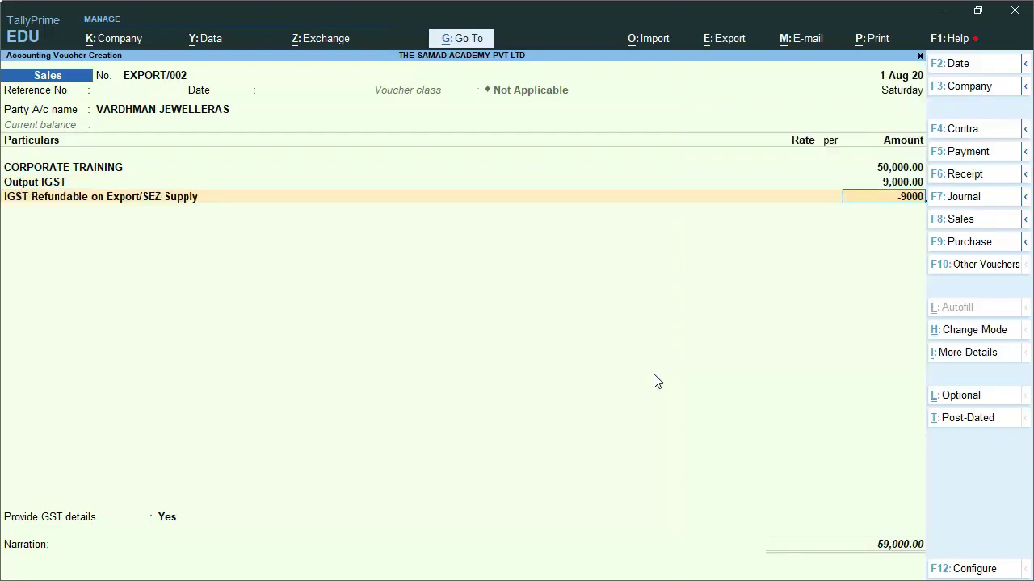
key("Return")
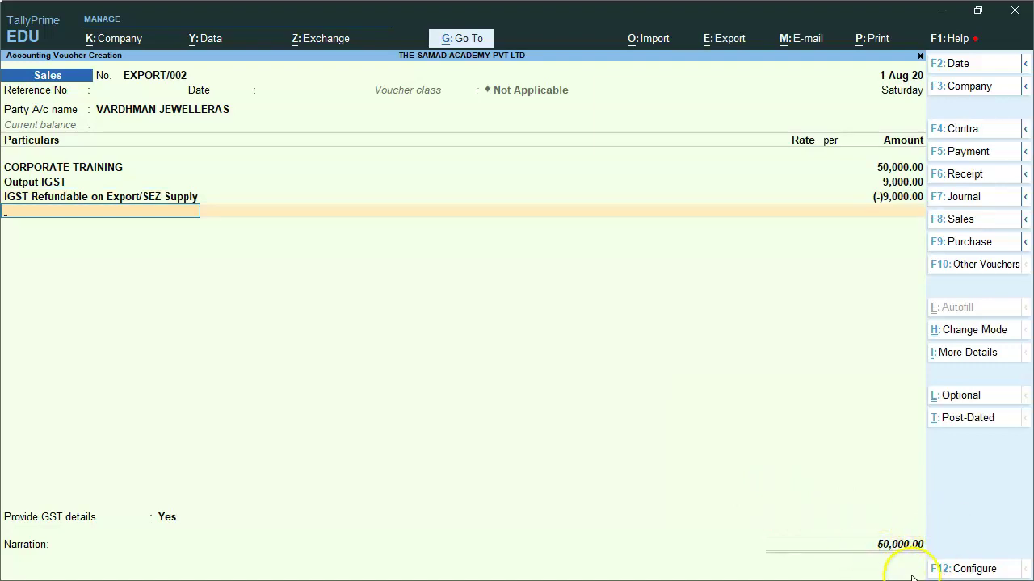
Finish the ledger entries, leave the shipping bill number and date blank, and save sales voucher EXPORT/002
key("Return")
key("Return")
key("Return")
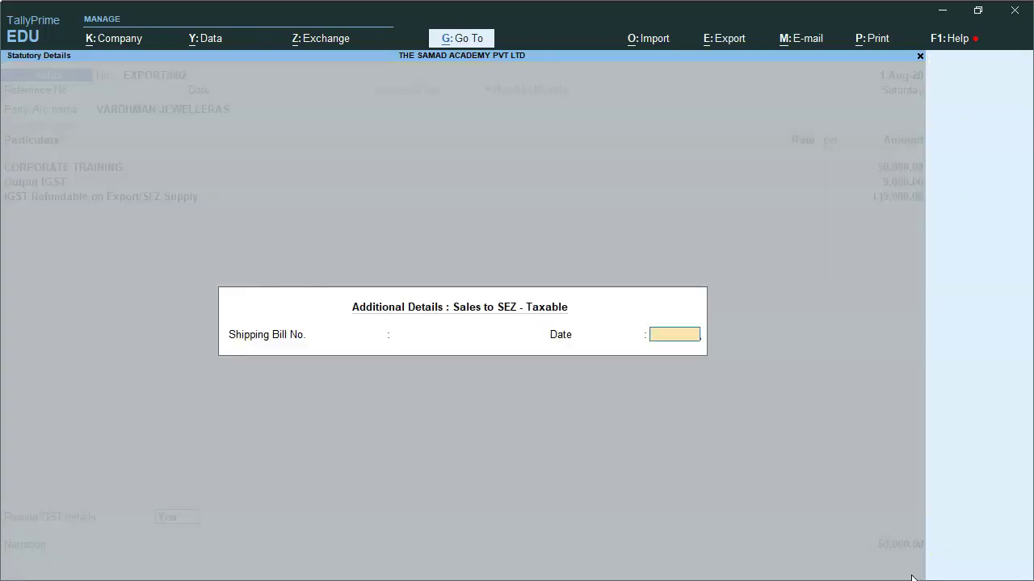
key("Return")
key("Return")
key("Return")
key("Return")
key("Return")
key("Return")
key("Return")
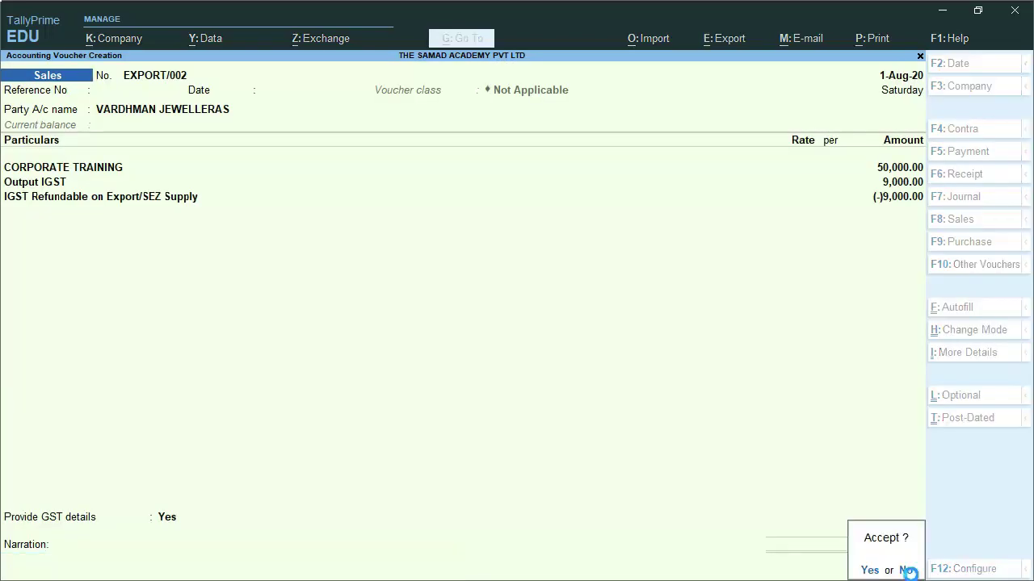
key("Return")
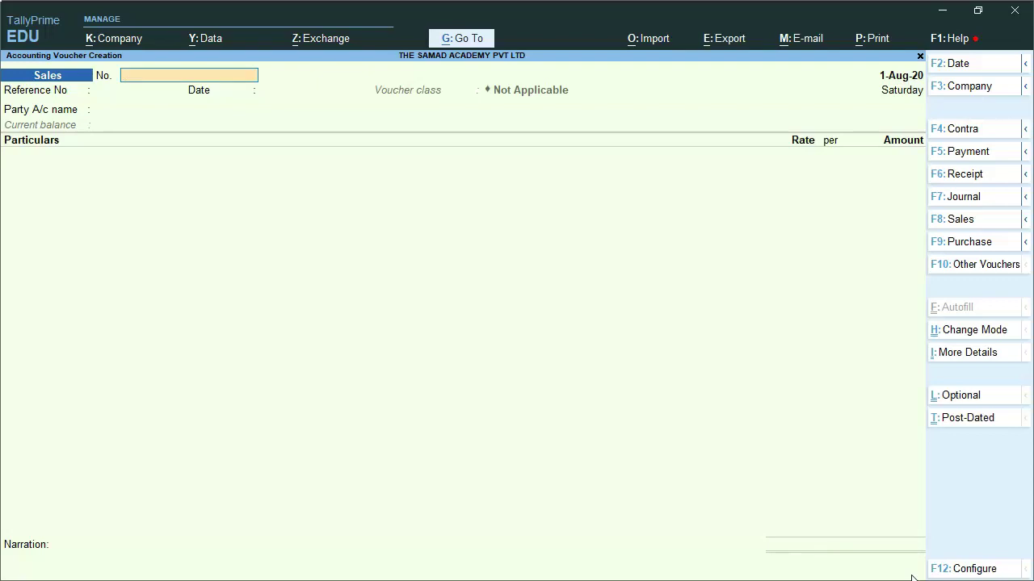
Leave voucher entry, open the GSTR-1 report and set its period to August 2020
key("Escape")
key("y")
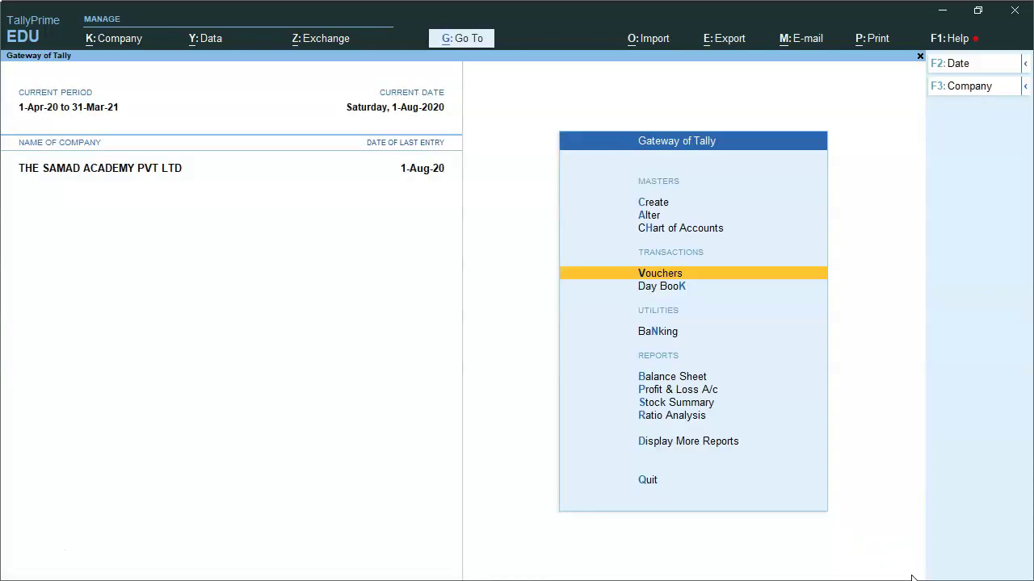
key("d")
key("g")
key("Return")
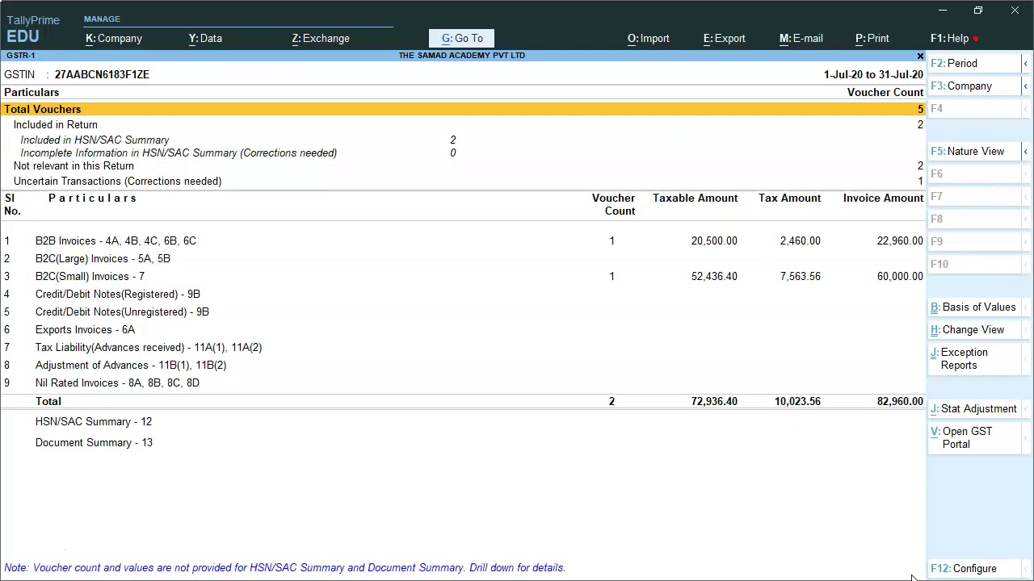
left_click(976, 64)
type("aug")
key("Return")
type("aug")
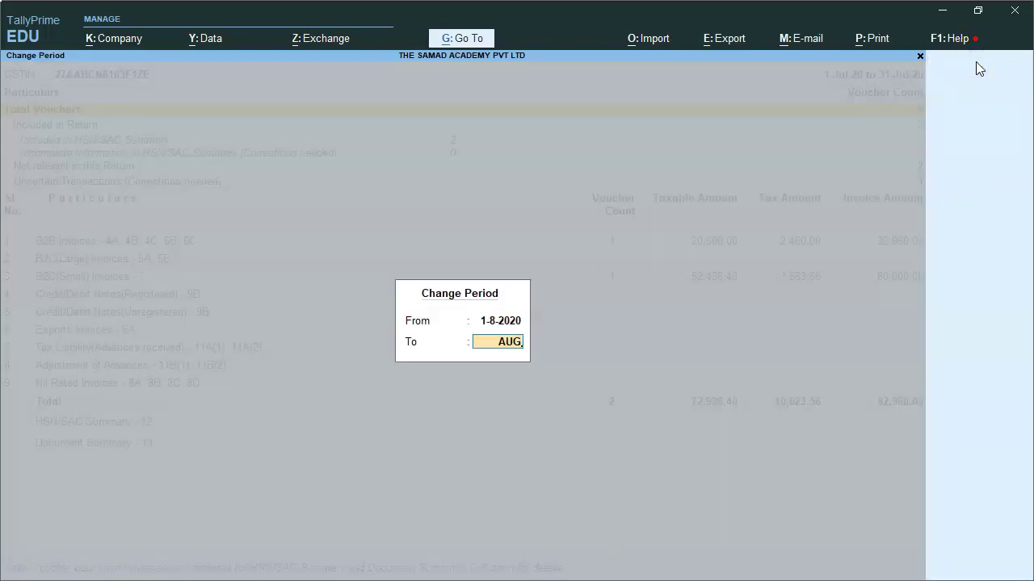
key("Return")
Examine the B2B Invoices entries for VARDHMAN JEWELLERAS down to the voucher list, and return to the GSTR-1 summary
key("Down")
key("Down")
key("Down")
key("Down")
key("Down")
key("Down")
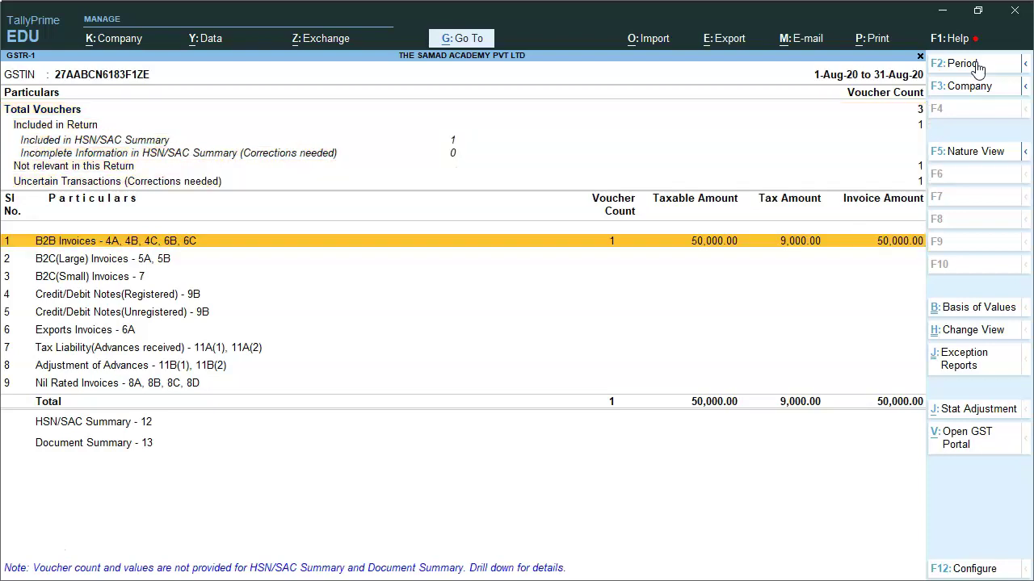
key("Return")
key("Return")
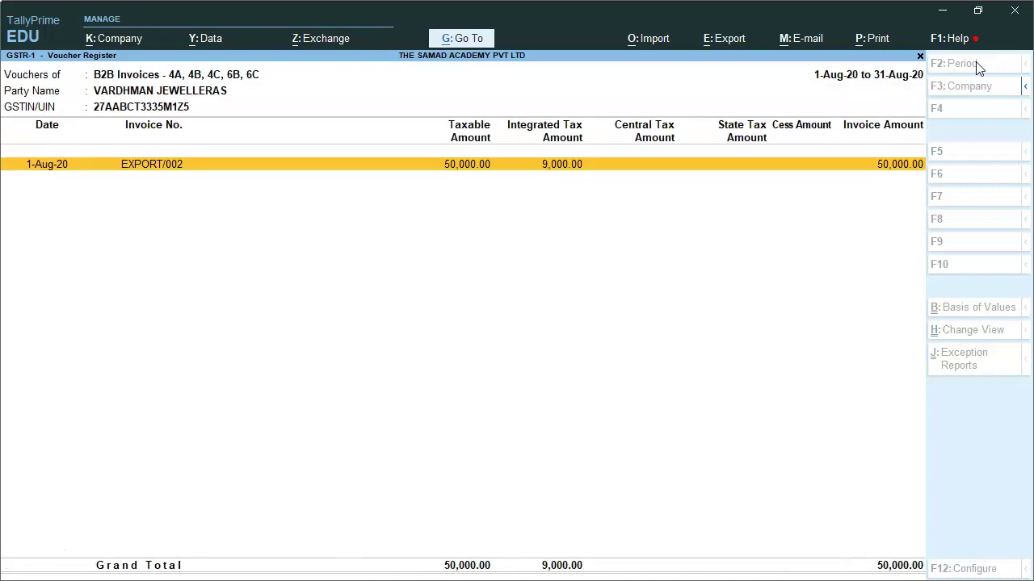
key("Escape")
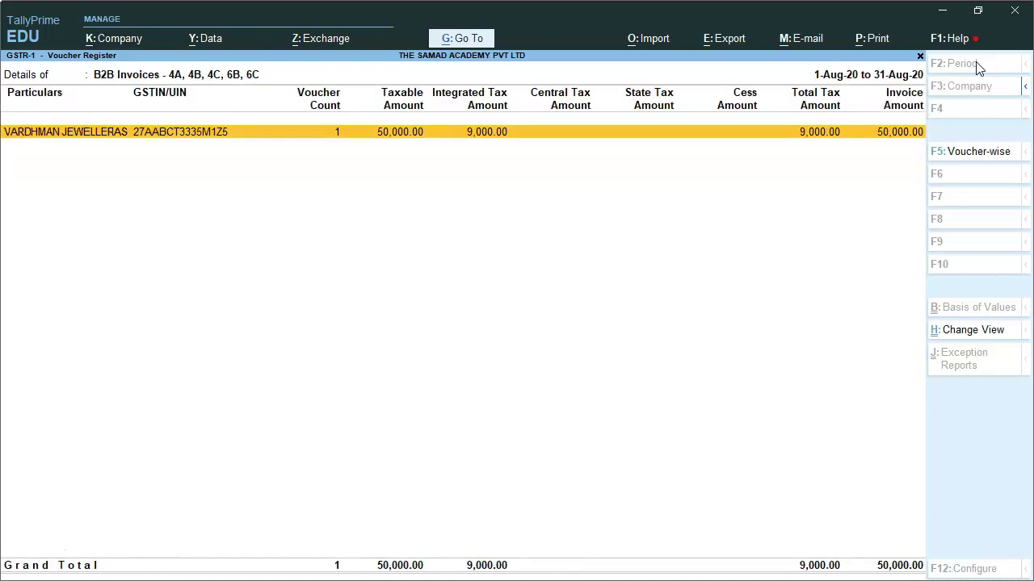
key("Escape")
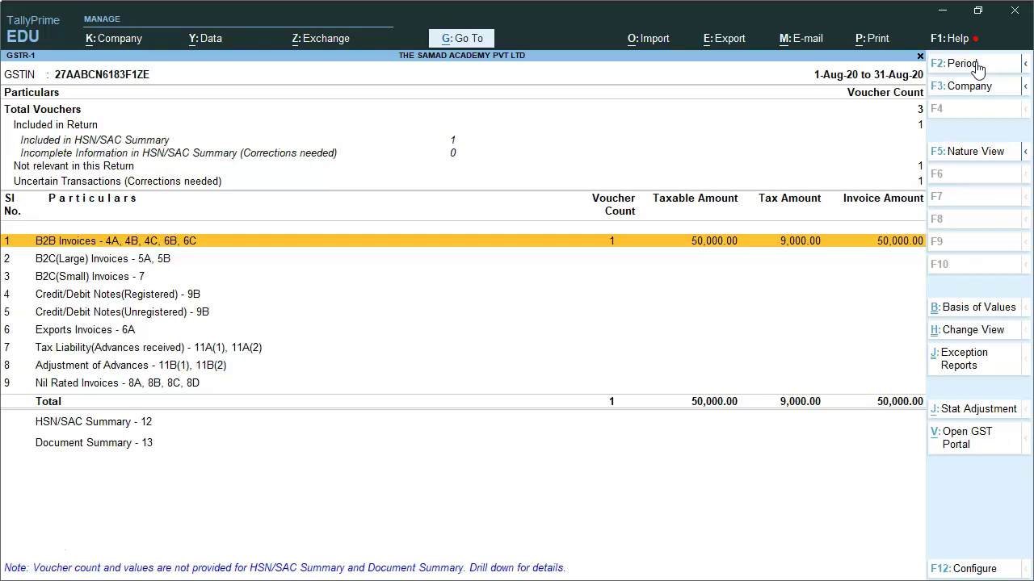
Check the Exports Invoices - 6A row, and open the uncertain transactions down to the vouchers with mismatched information
key("Down")
key("Down")
key("Down")
key("Down")
key("Down")
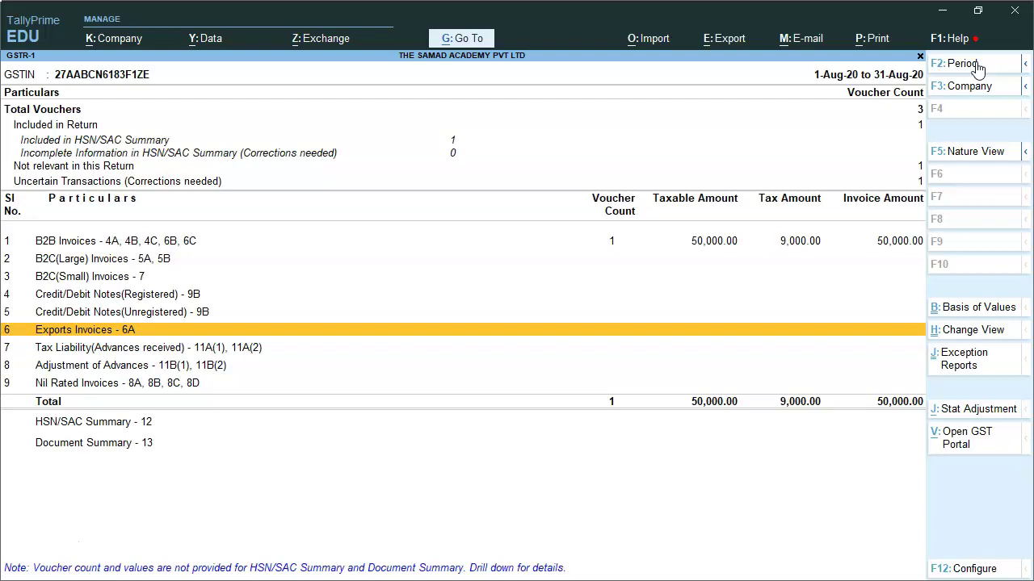
key("Up")
key("Up")
key("Up")
key("Up")
key("Up")
key("Up")
key("Up")
key("Down")
key("Return")
key("Return")
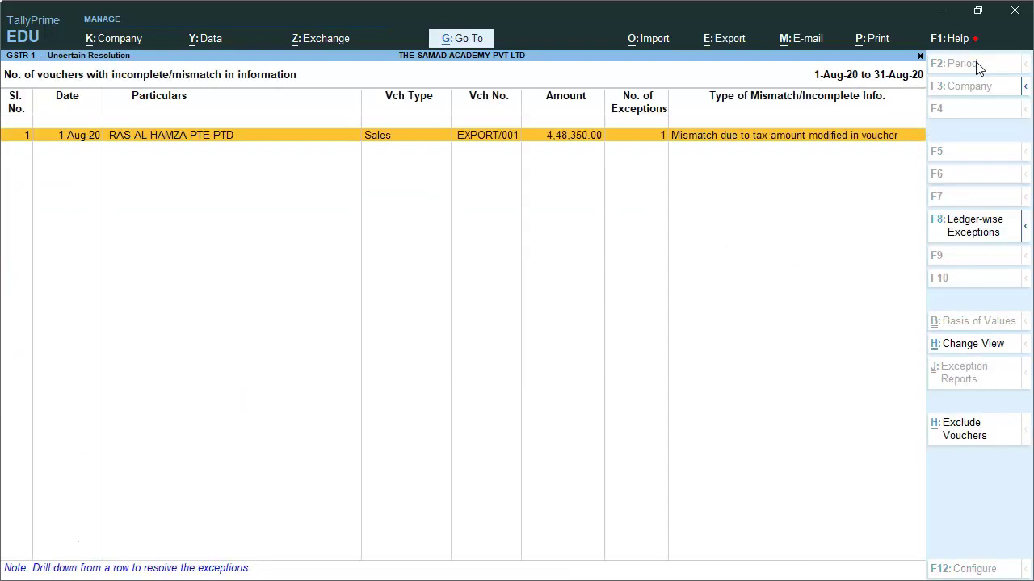
Inspect the tax amount mismatch of voucher EXPORT/001 and its duty ledger choices, and leave without resolving it there
key("Return")
key("Down")
key("Down")
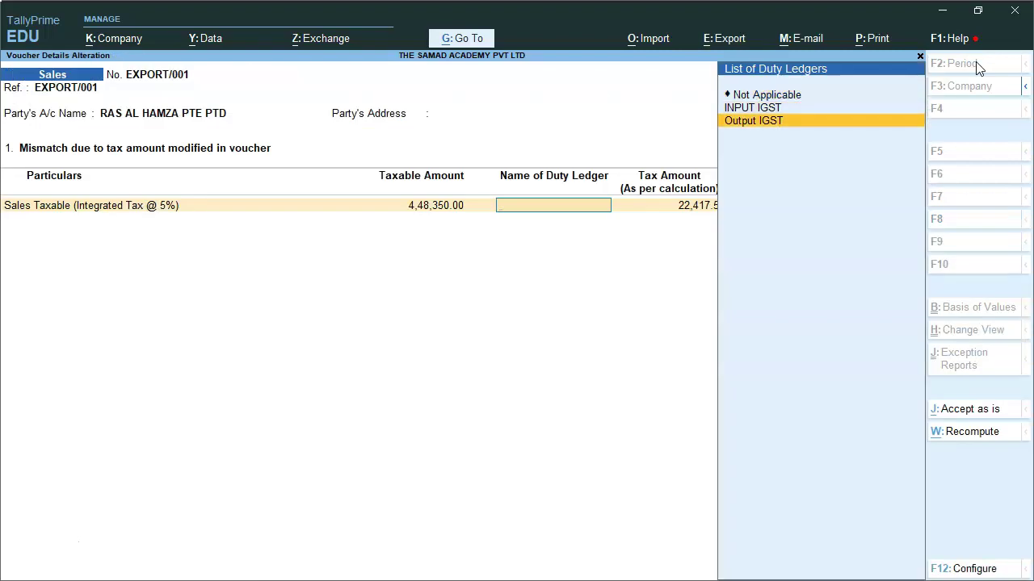
key("Escape")
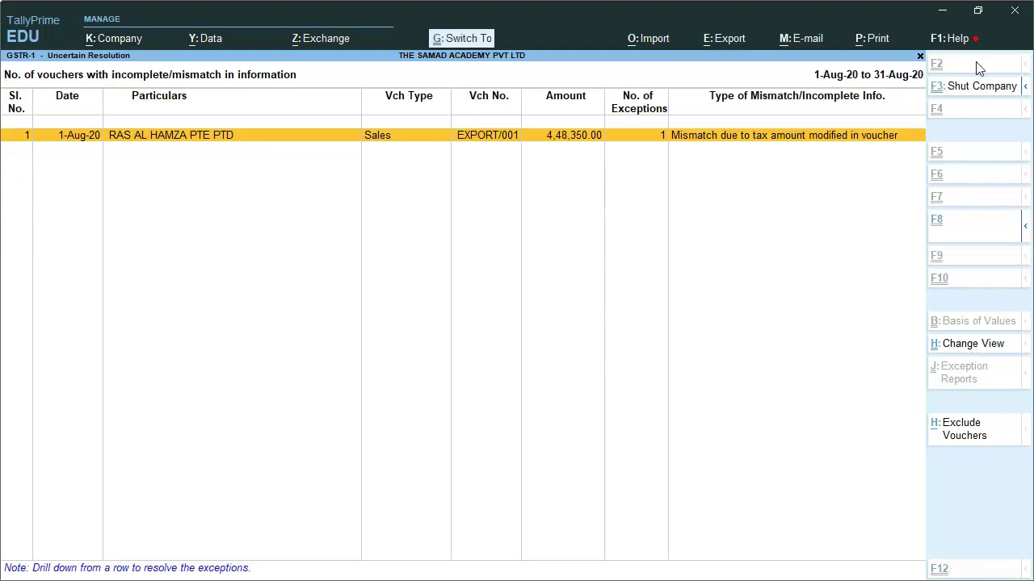
Open sales voucher EXPORT/001 for alteration and keep its party and item entries up to the additional ledger line
key("ctrl+Return")
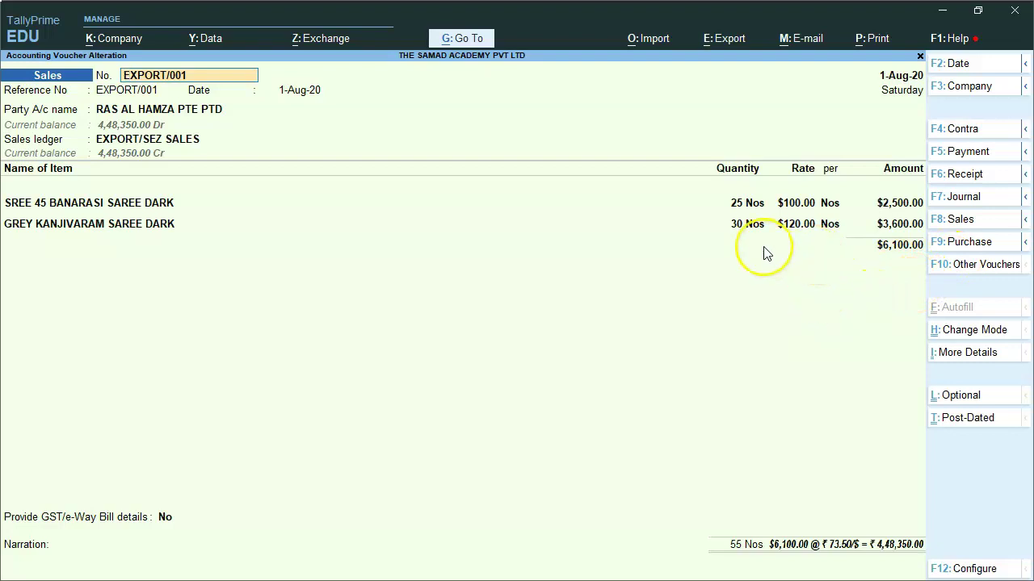
left_click(902, 245)
key("Return")
key("Return")
key("Return")
key("Return")
key("Return")
key("Return")
key("Return")
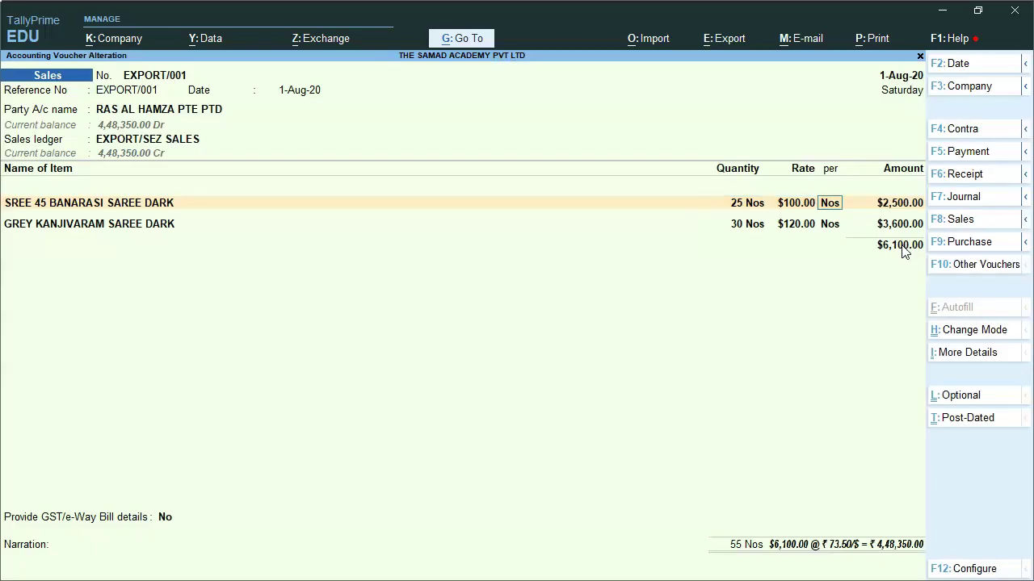
key("Return")
key("Return")
key("Return")
key("Return")
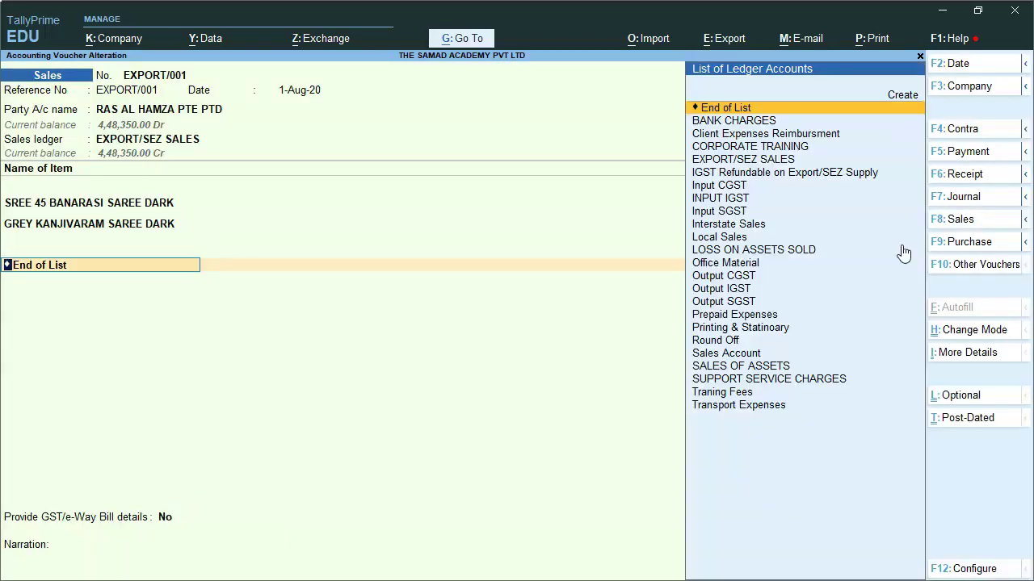
Add an Output IGST line of $305.00 to EXPORT/001 at the exchange rate of ₹ 73.50/$
type("ou")
key("Down")
key("Down")
key("Return")
key("Return")
key("Return")
key("Return")
key("Return")
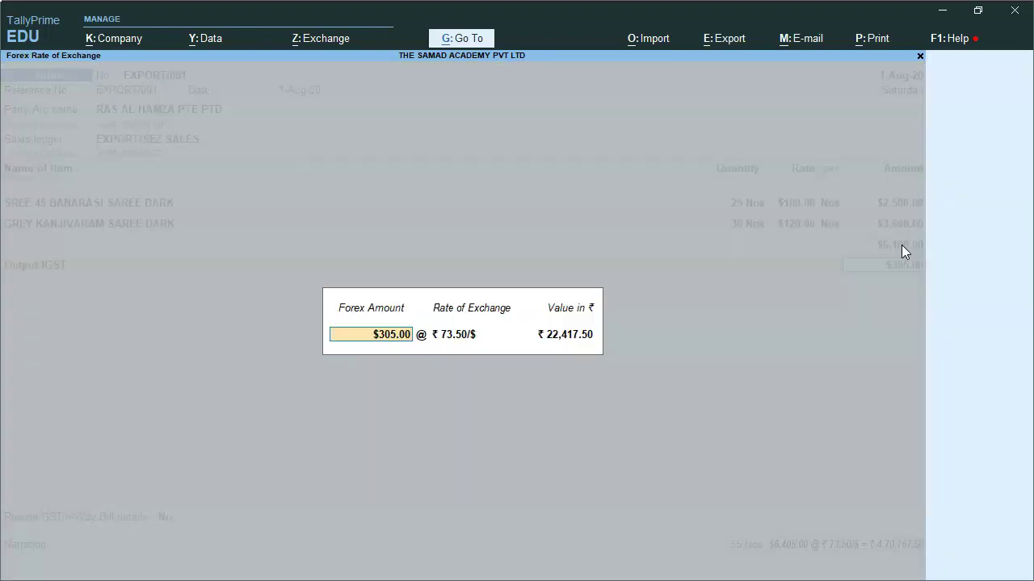
Add an IGST Refundable on Export/SEZ Supply line of -$305.00 to EXPORT/001 at the exchange rate of ₹ 73.50/$
type("igs")
key("Return")
key("Return")
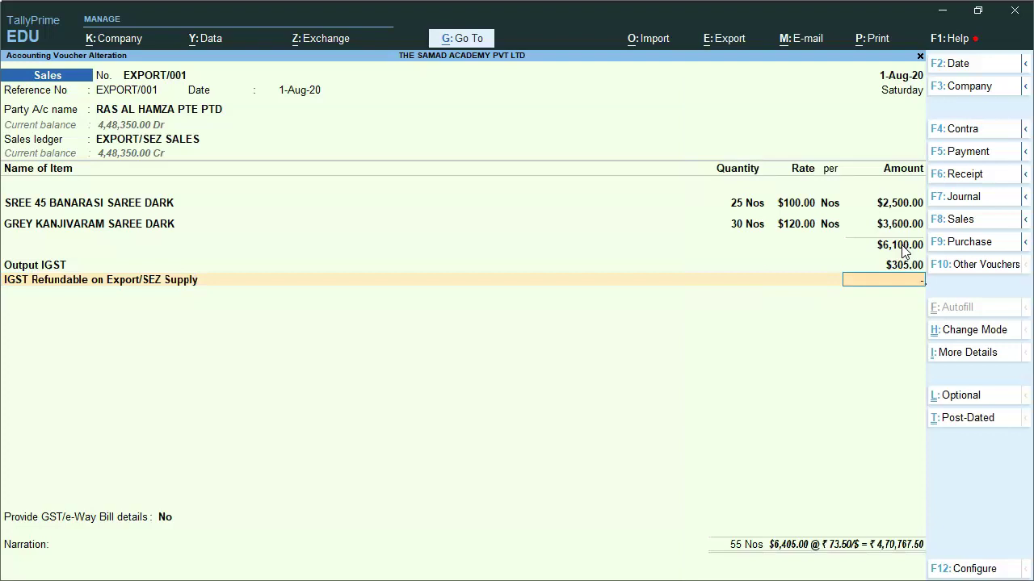
type("-$305")
key("Return")
key("Return")
key("Return")
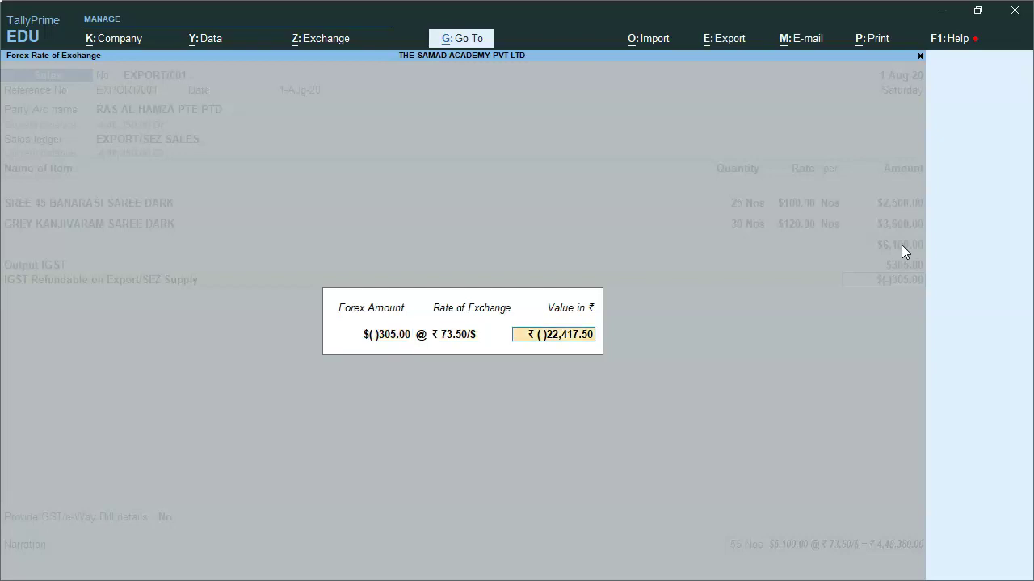
key("Return")
key("Return")
Keep the New Ref bill-wise allocation for EXPORT/001, dismiss the e-Way Bill warning, and save the altered voucher
key("Return")
key("Return")
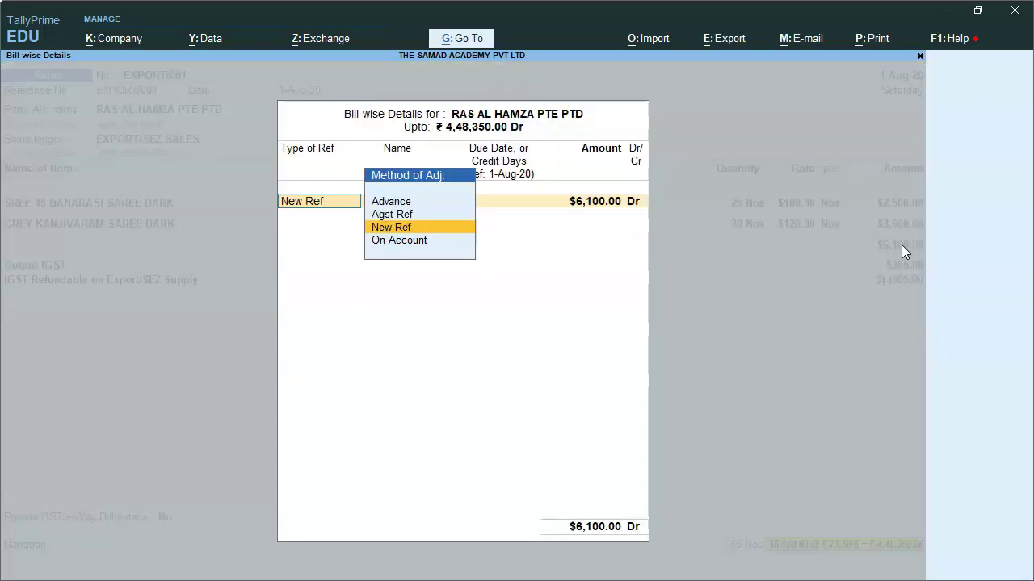
key("Return")
key("Return")
key("Return")
key("Return")
key("Return")
key("Return")
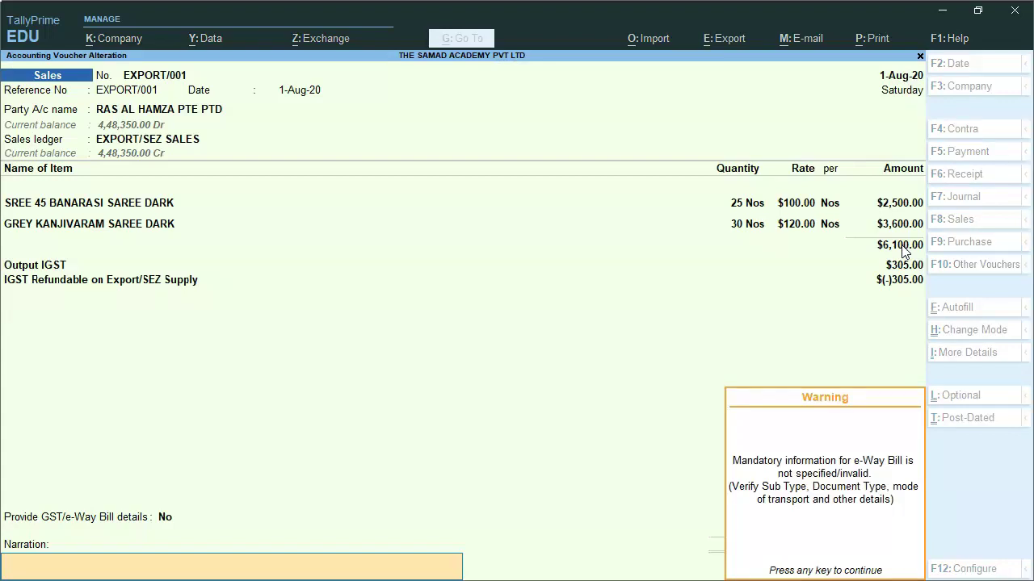
key("Return")
left_click(904, 252)
key("Return")
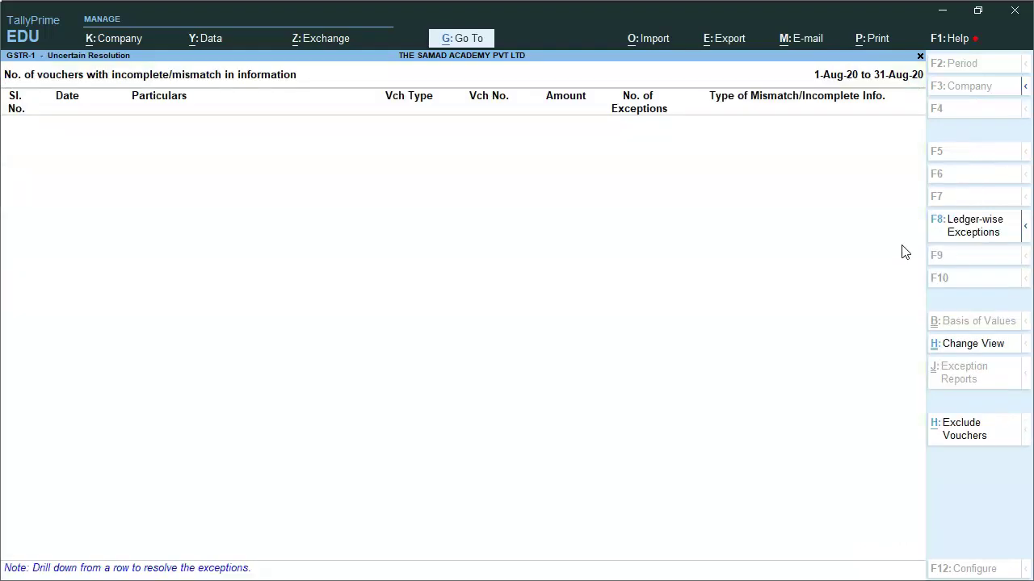
Return to the GSTR-1 summary and check the voucher count and amounts in the Exports Invoices - 6A row
key("Escape")
key("Escape")
key("Down")
key("Down")
key("Down")
key("Down")
key("Down")
key("Down")
key("Down")
key("Down")
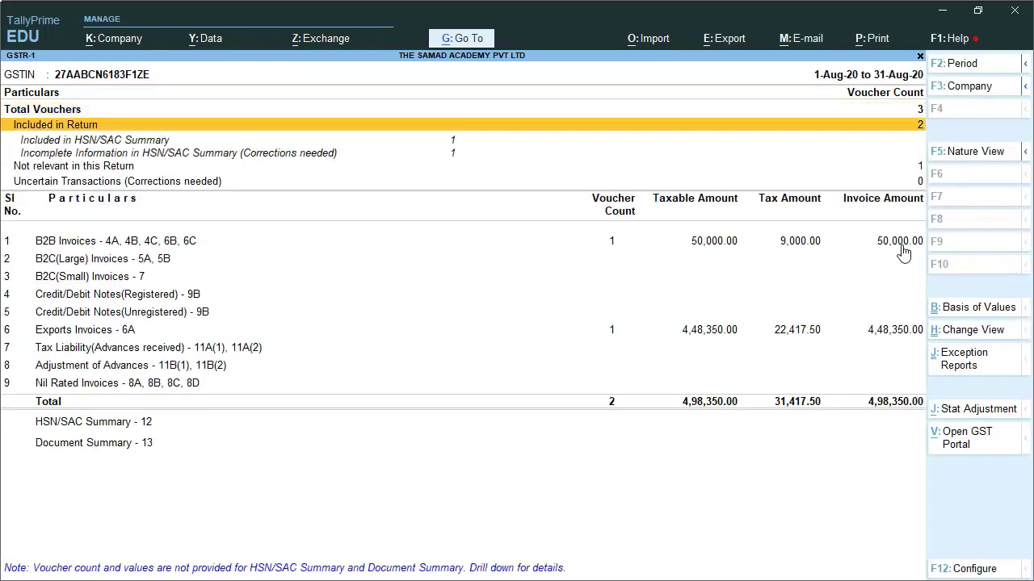
key("Down")
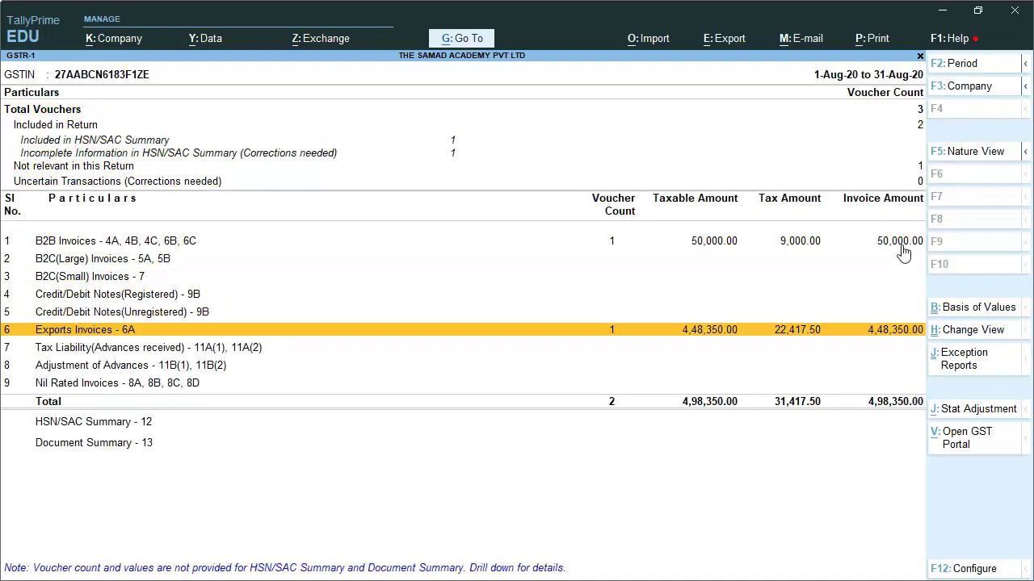
Open EXPORT/001 from the Exports Invoices - 6A register, review its IGST lines, and accept the voucher as it stands
key("Return")
key("Return")
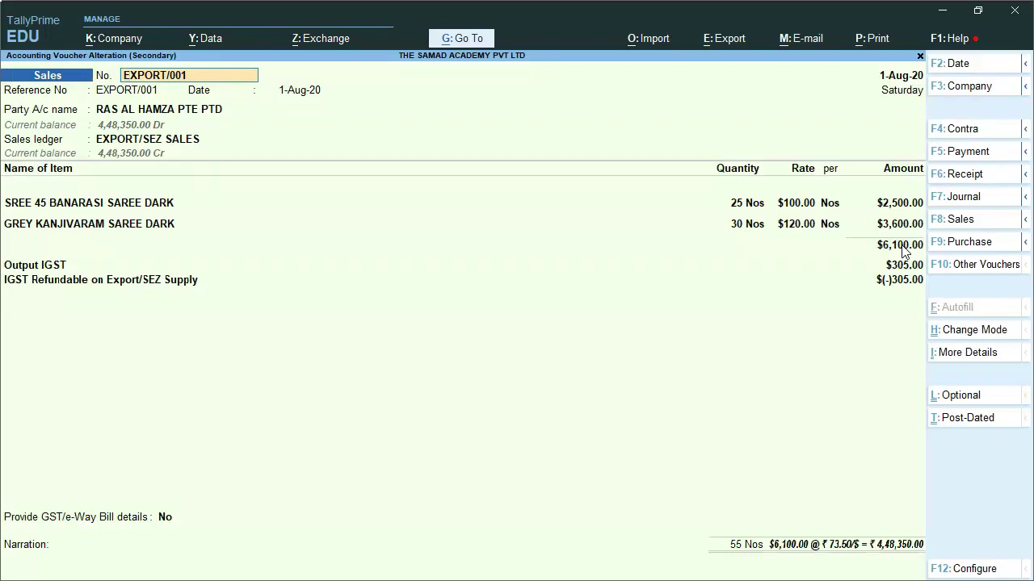
key("BackSpace")
key("ctrl+a")
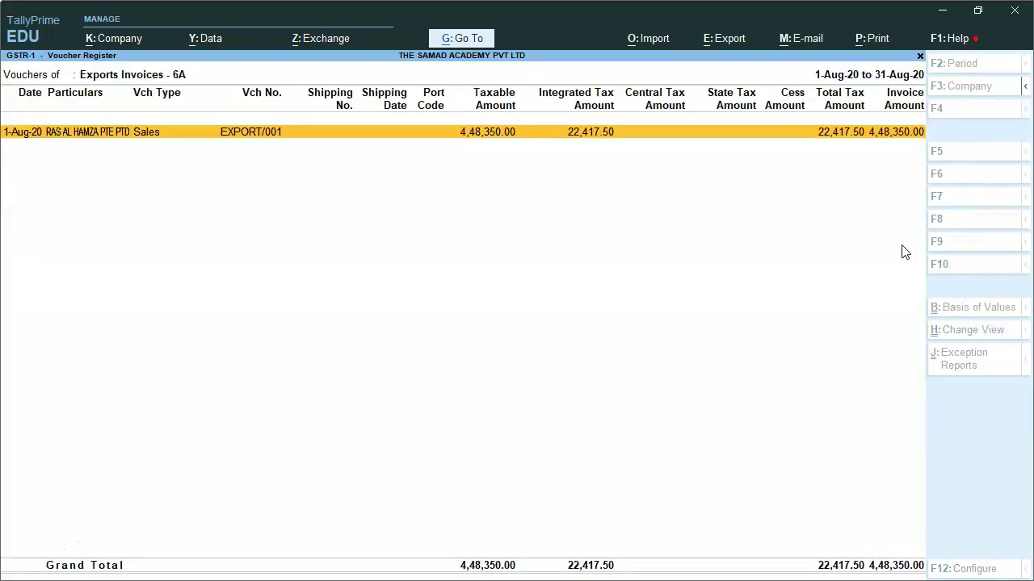
Go back to the GSTR-1 summary and move from the export invoices up to the B2B Invoices row
key("Escape")
key("Down")
key("Up")
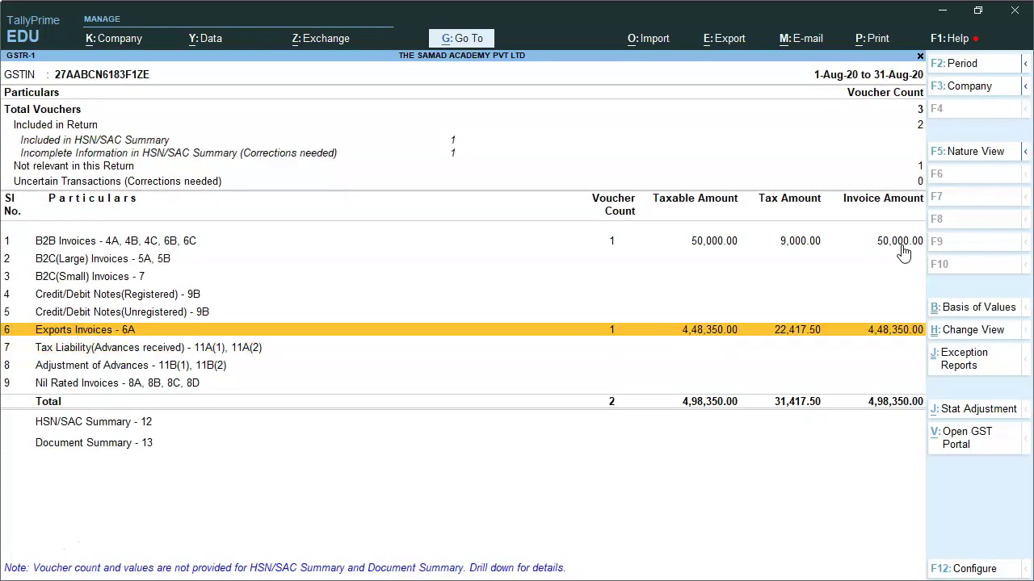
key("Up")
key("Up")
key("Up")
key("Up")
key("Up")
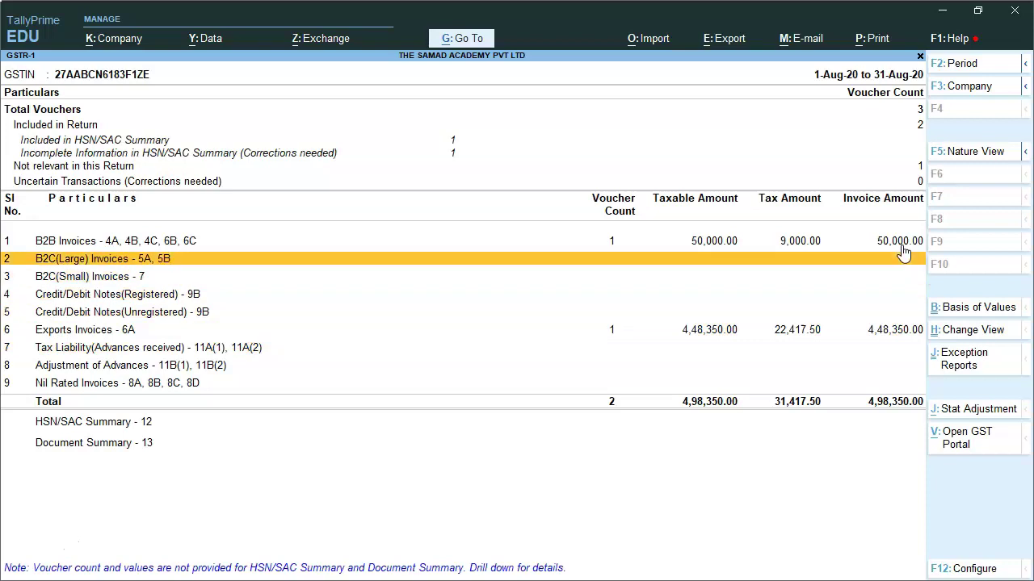